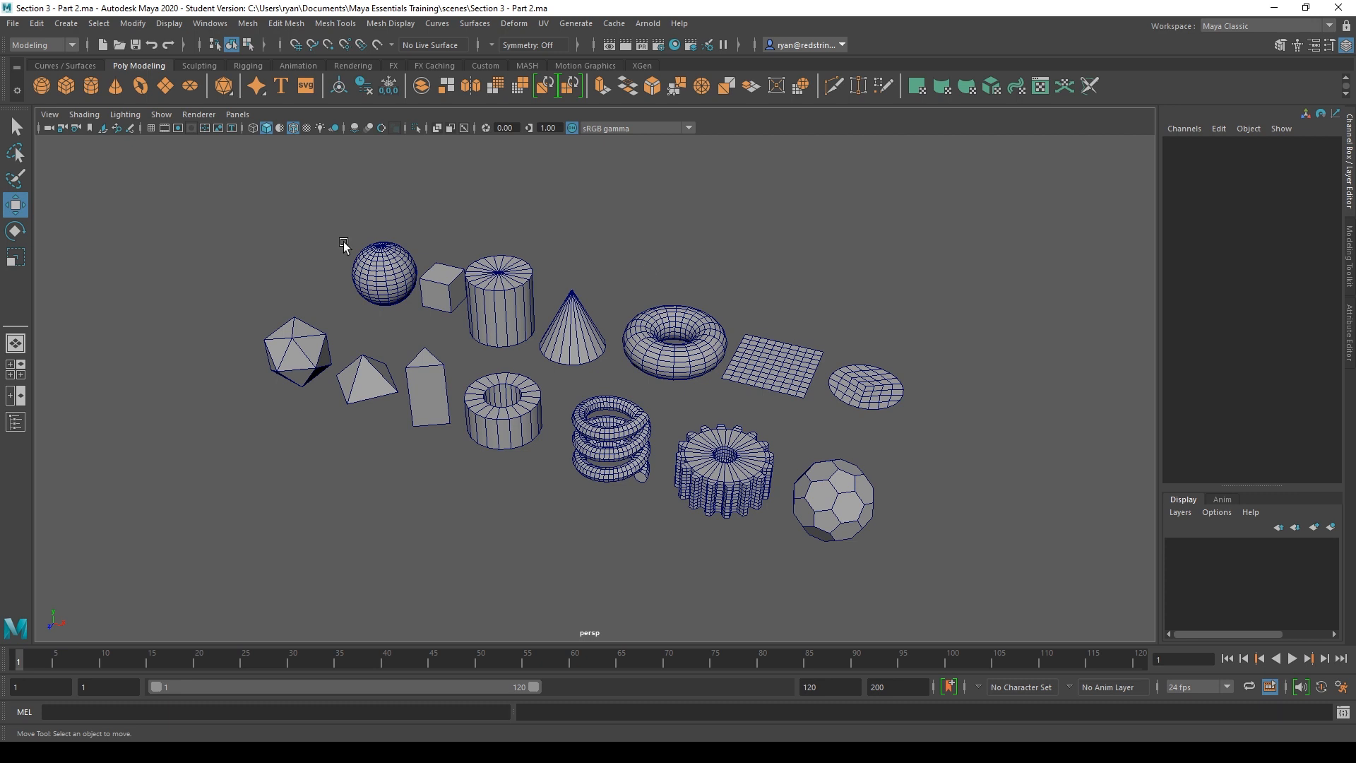
Switch to the Modeling - Standard workspace and display the grid in the perspective viewport
left_click_drag(145, 150, 1007, 587)
left_click(766, 267)
left_click(1227, 28)
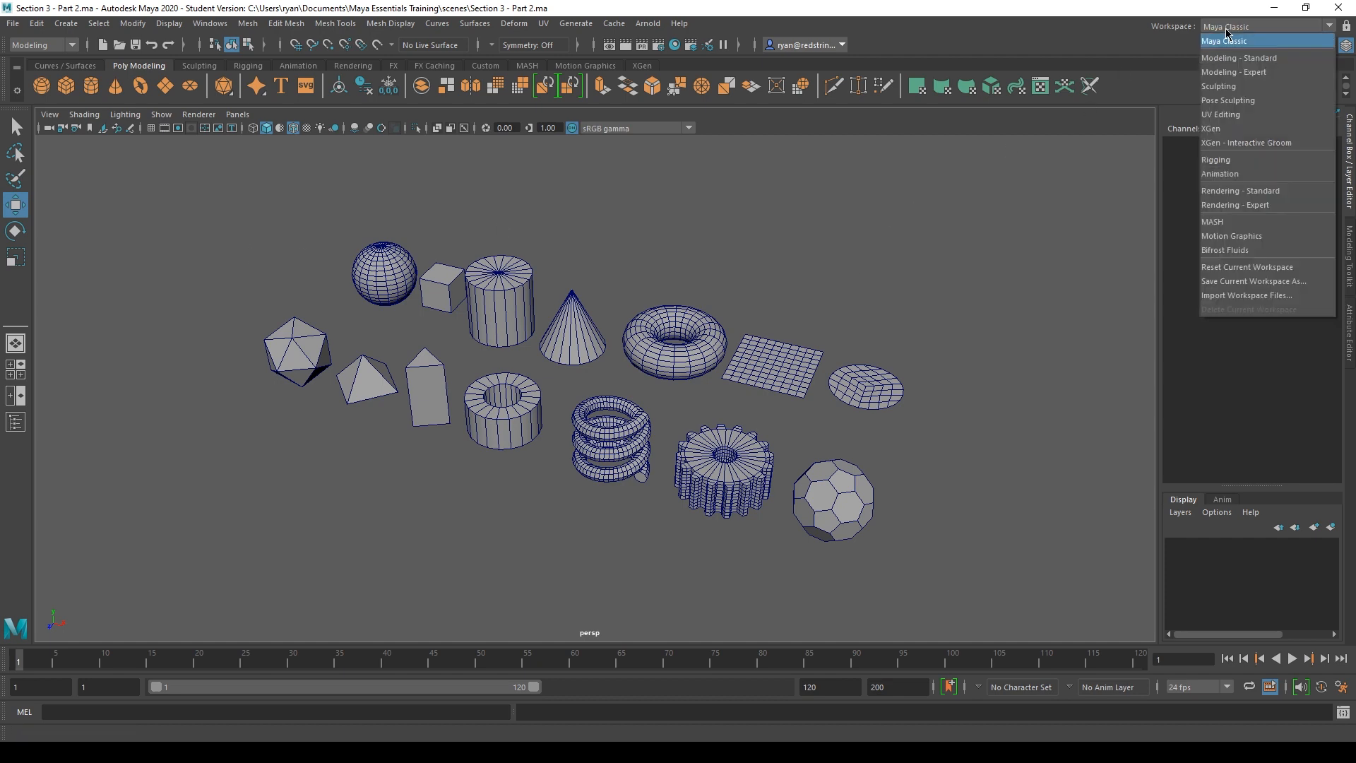
left_click(1230, 58)
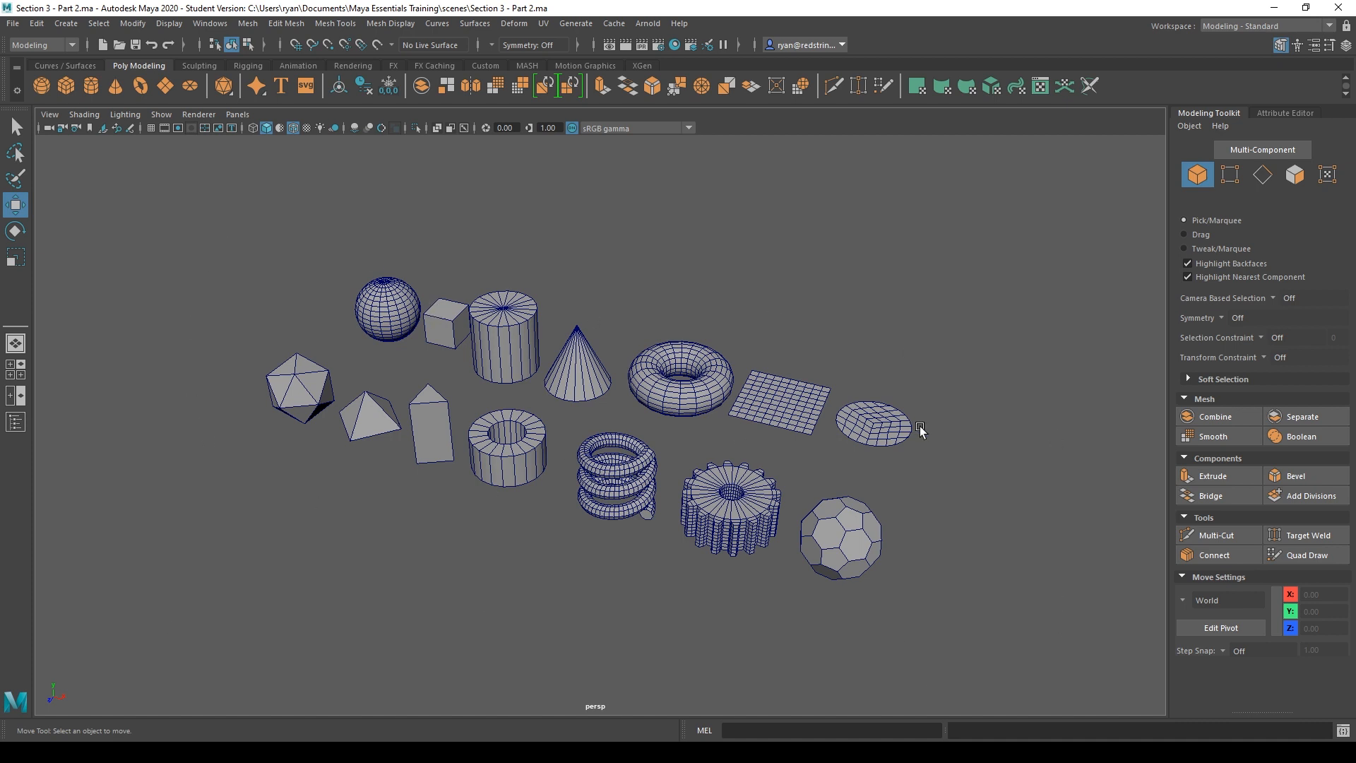
left_click(150, 128)
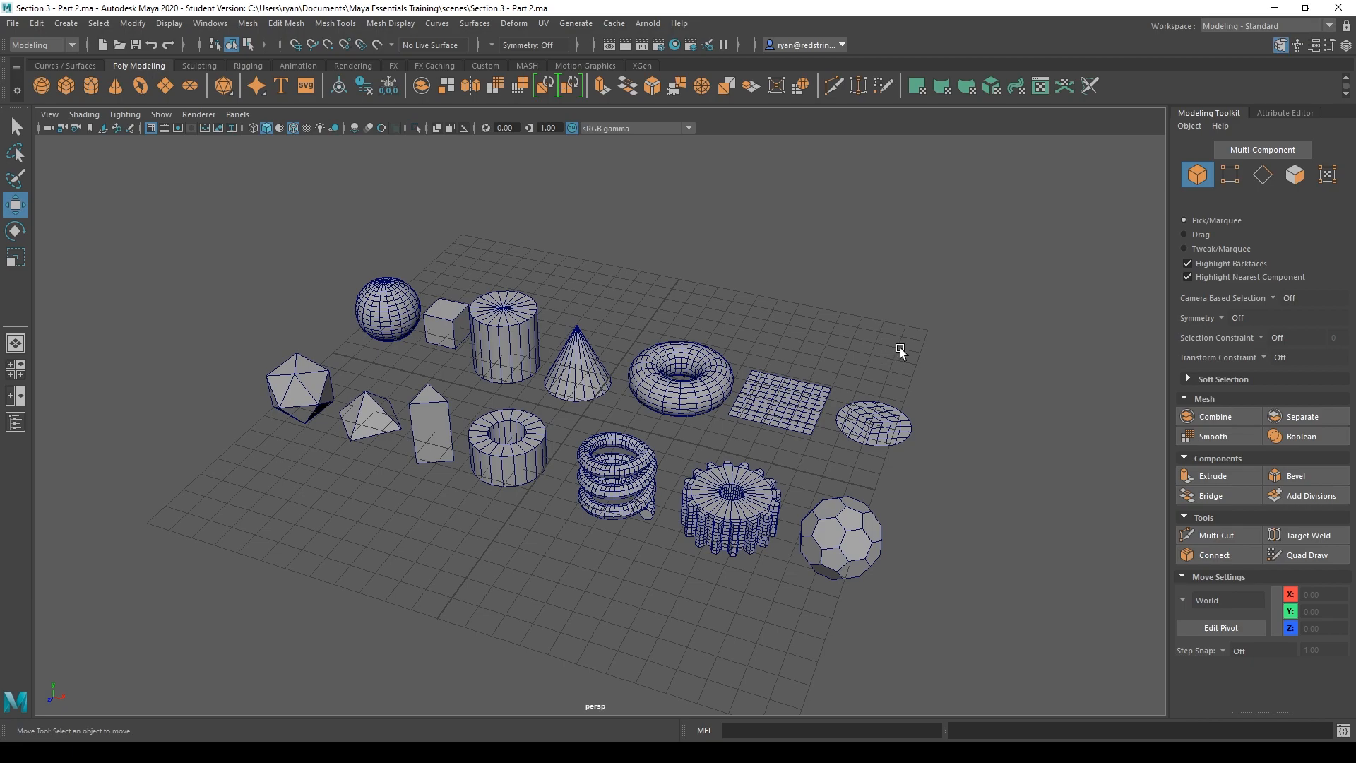
left_click_drag(900, 347, 880, 327, "alt")
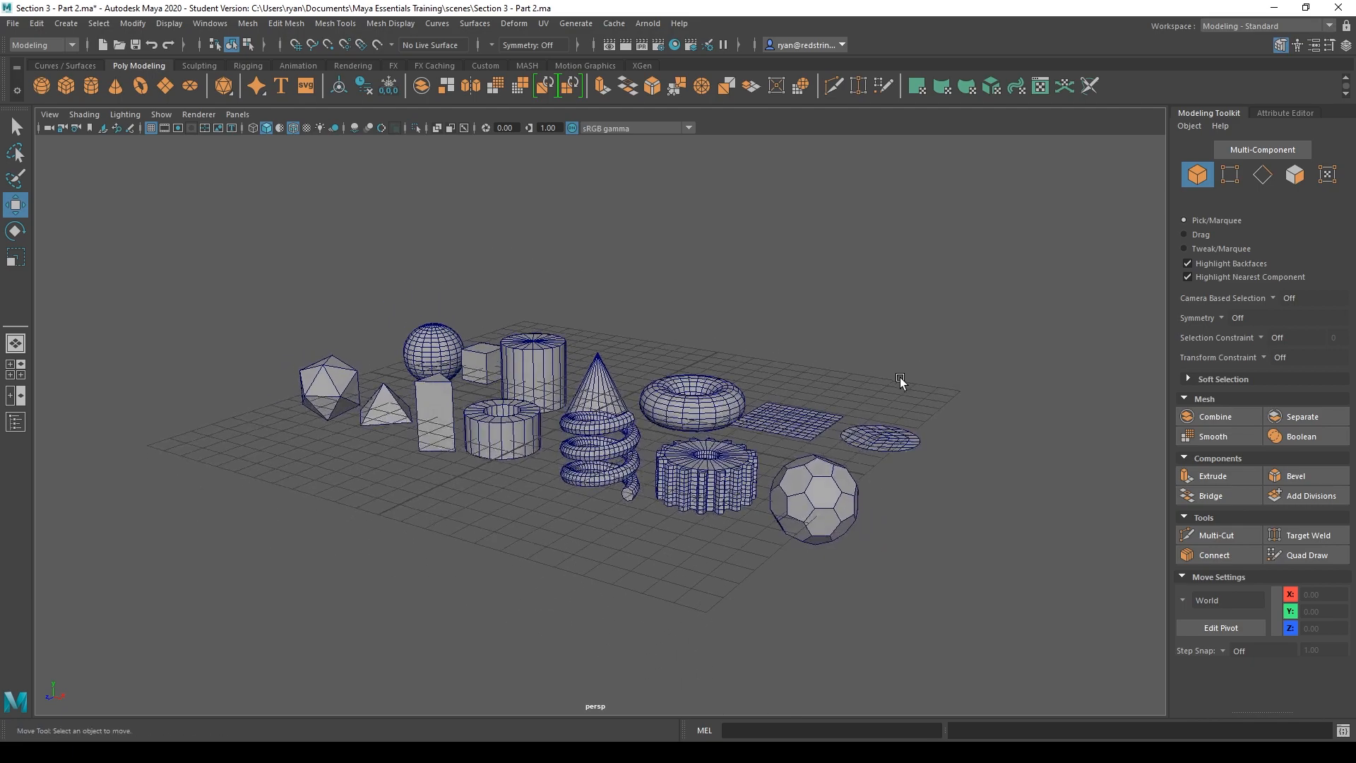
middle_click_drag(899, 381, 827, 330, "alt")
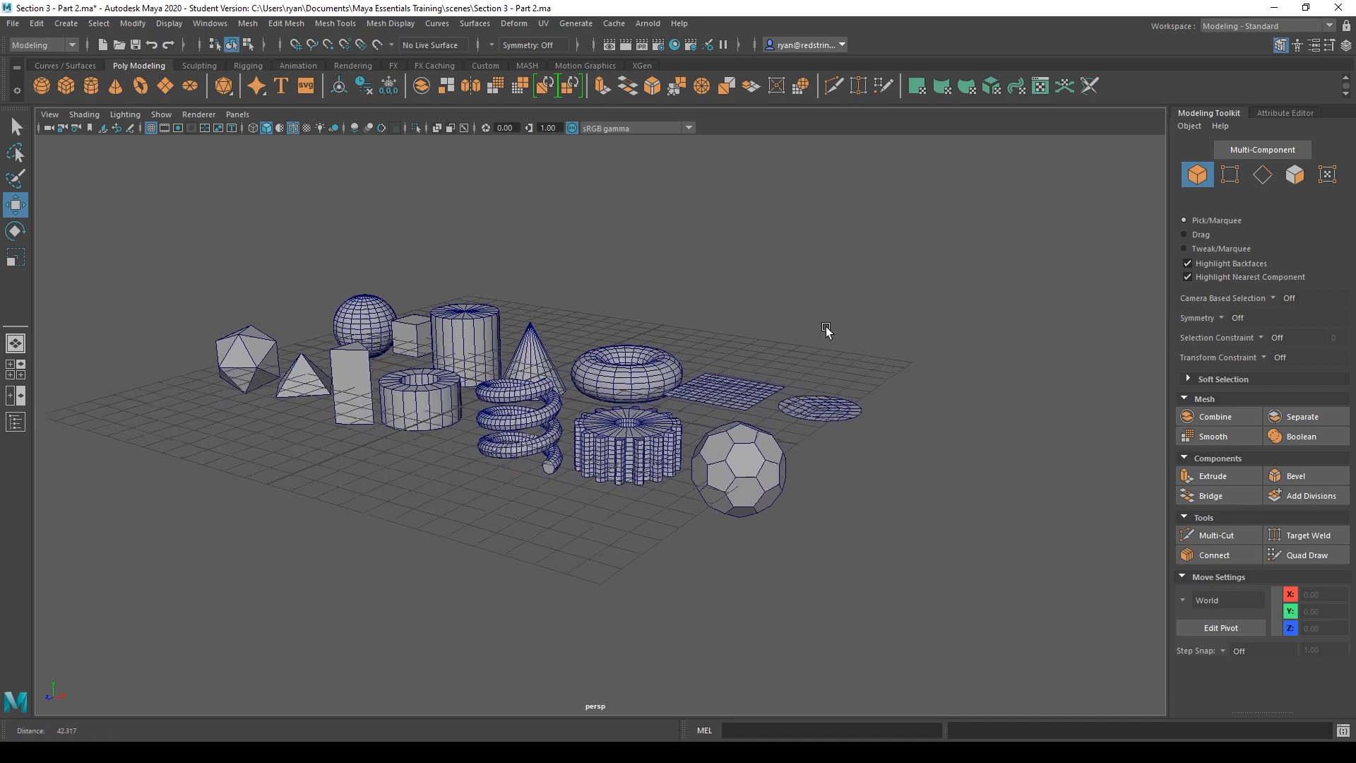
right_click_drag(827, 330, 794, 393, "alt")
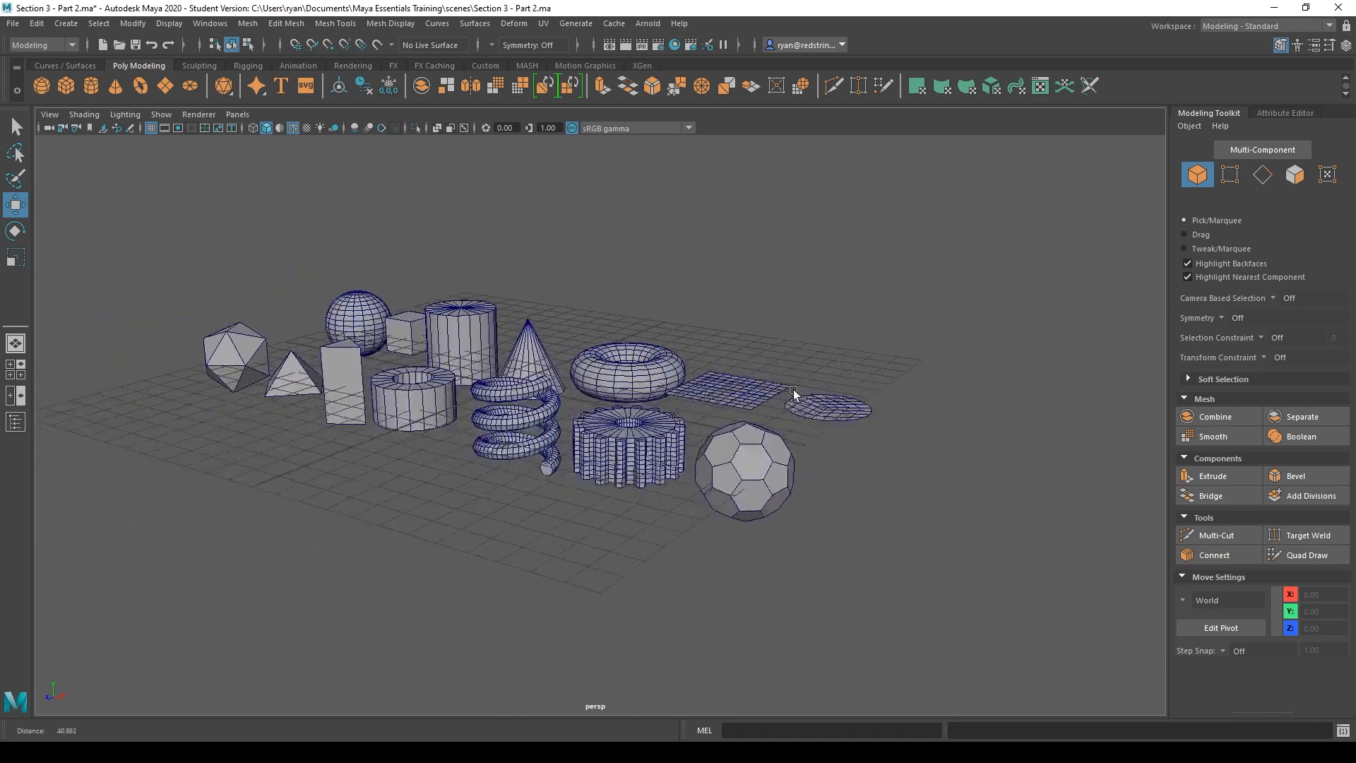
left_click_drag(793, 393, 756, 309, "alt")
middle_click_drag(654, 279, 676, 329, "alt")
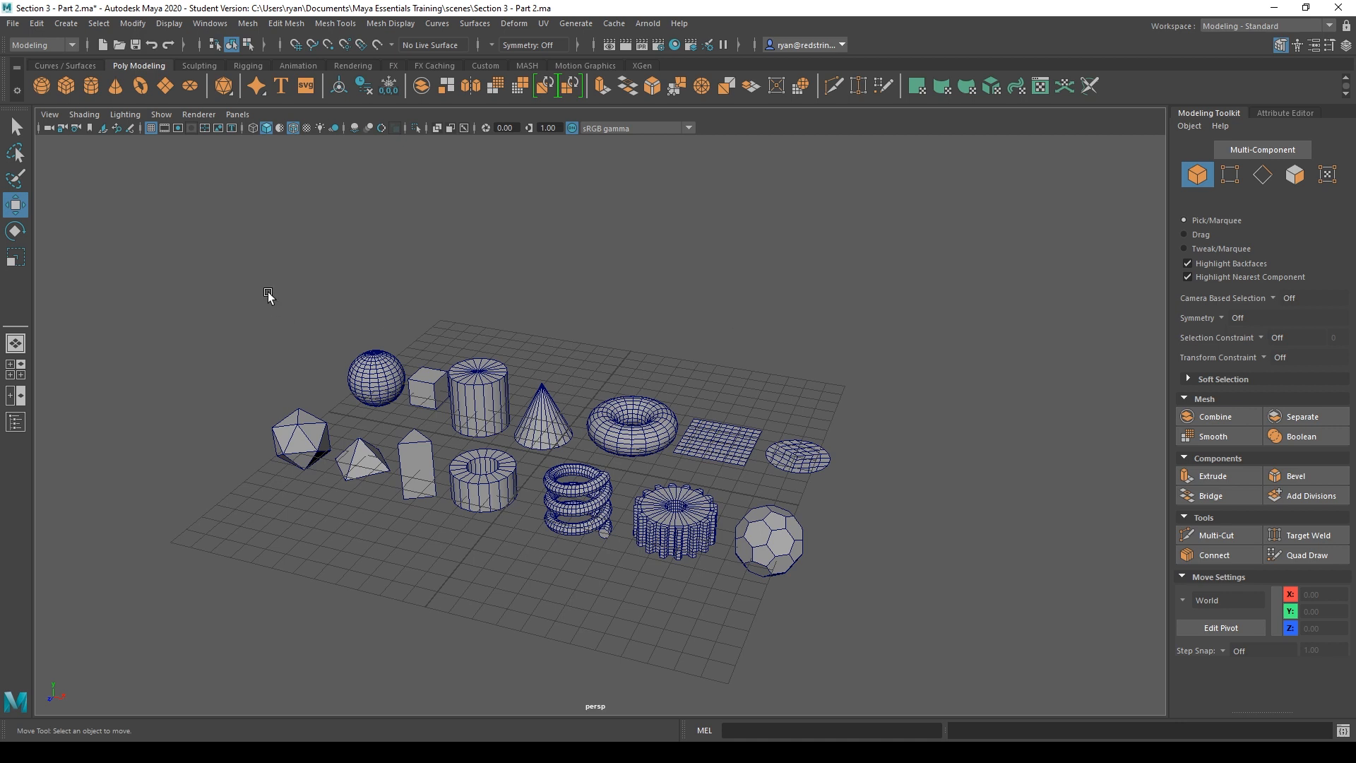
Open the Preferences and review the Interface, UI Elements and general Settings categories
left_click(209, 23)
mouse_move(226, 158)
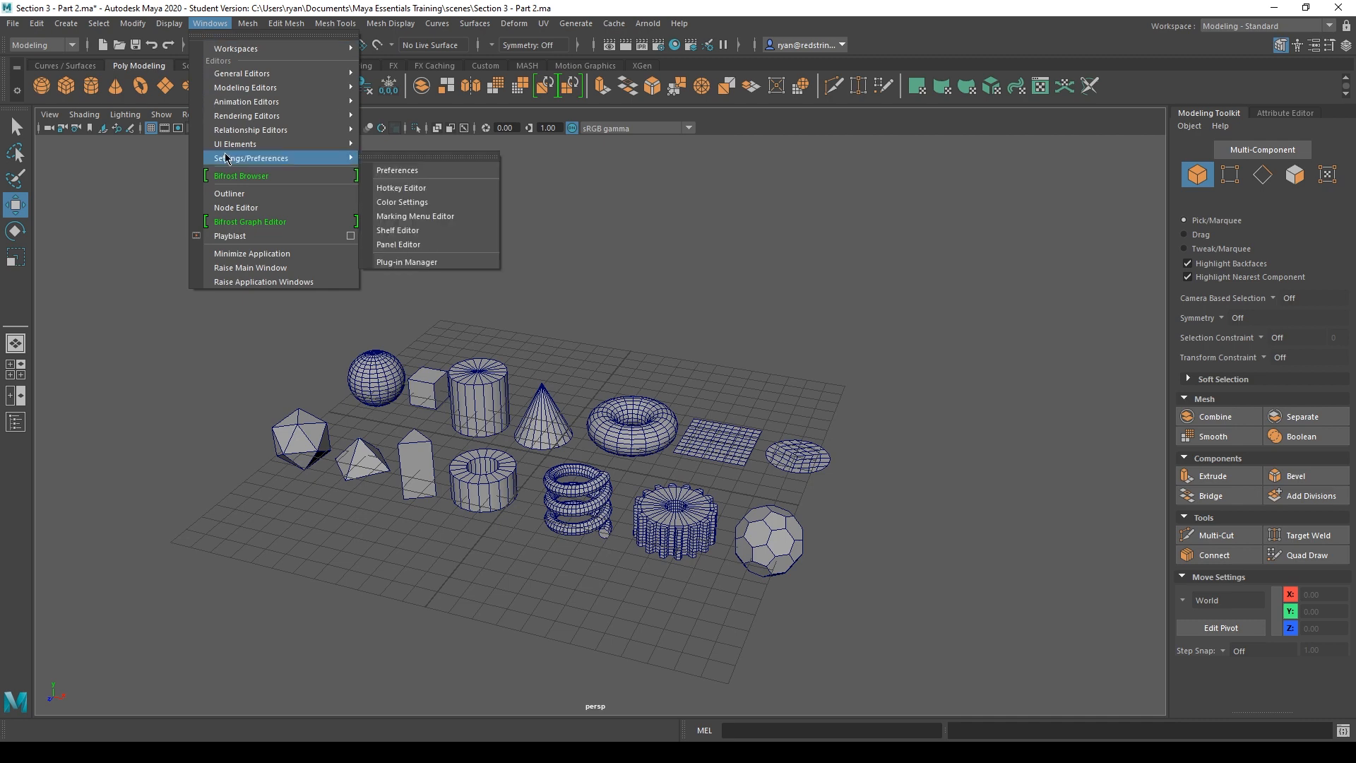
left_click(400, 171)
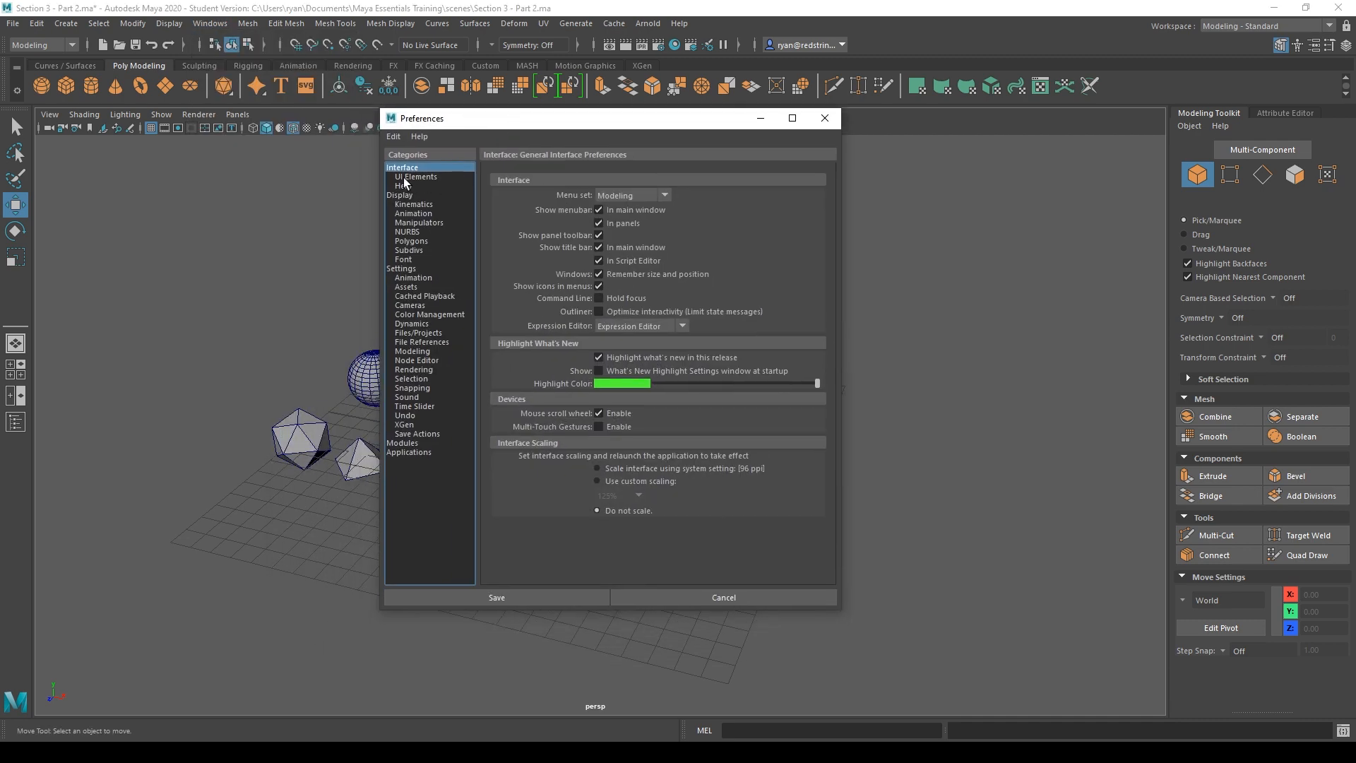
left_click(415, 176)
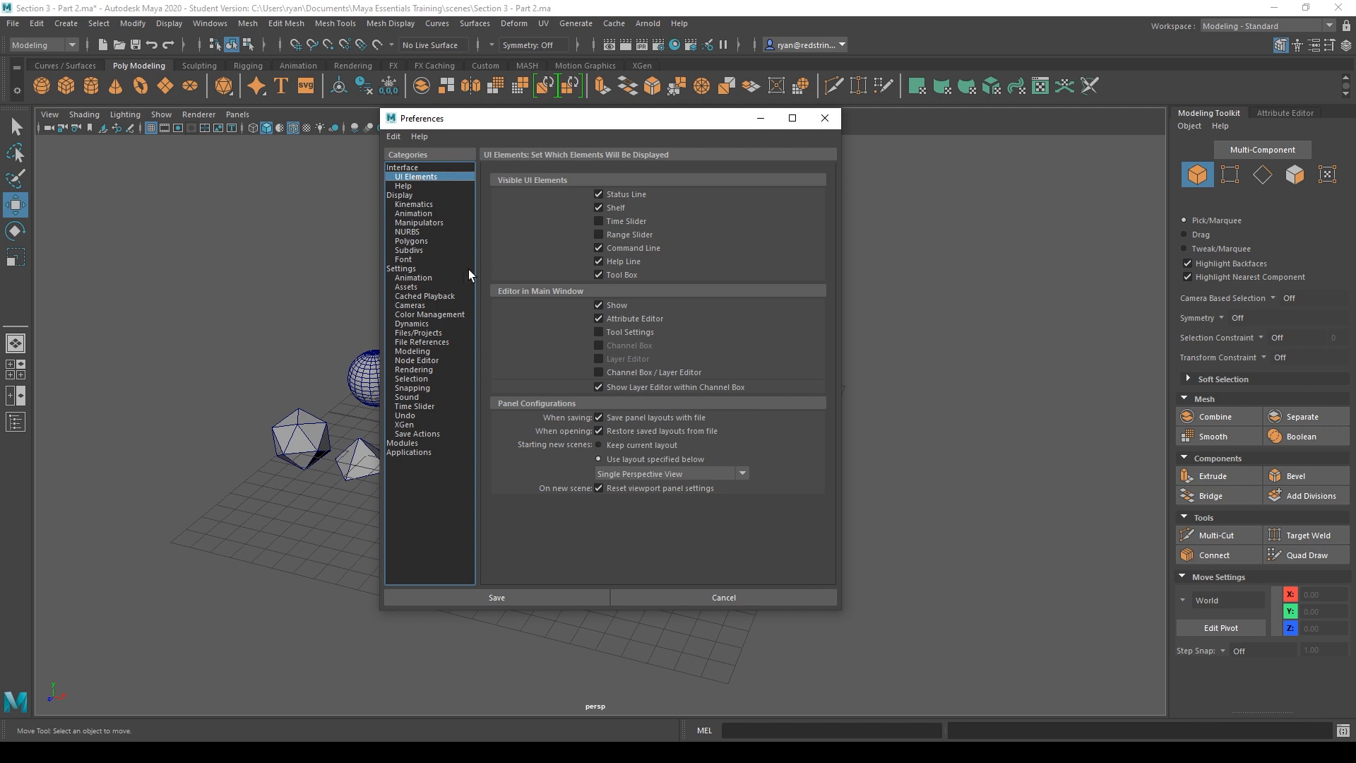
left_click(429, 269)
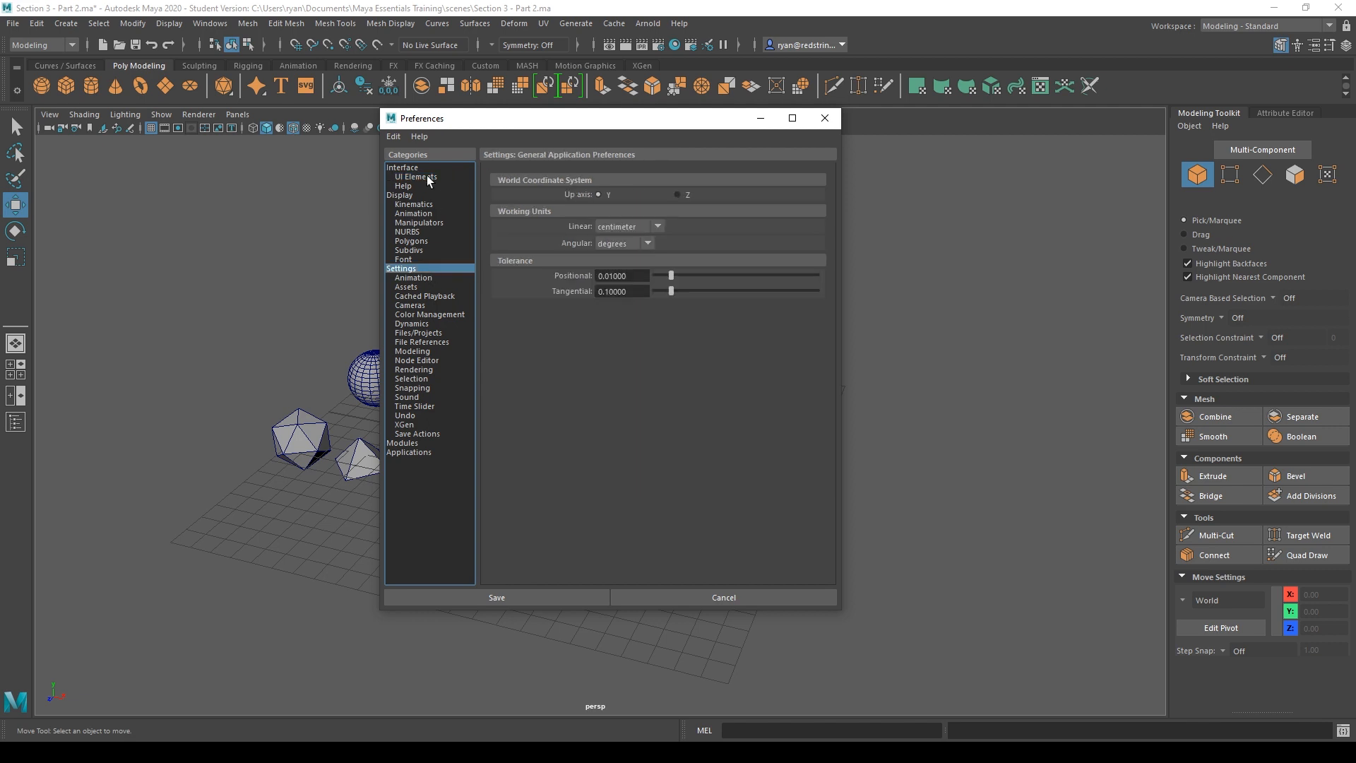
left_click(426, 170)
mouse_move(544, 125)
left_mouse_down()
mouse_move(596, 122)
mouse_move(531, 121)
left_mouse_up()
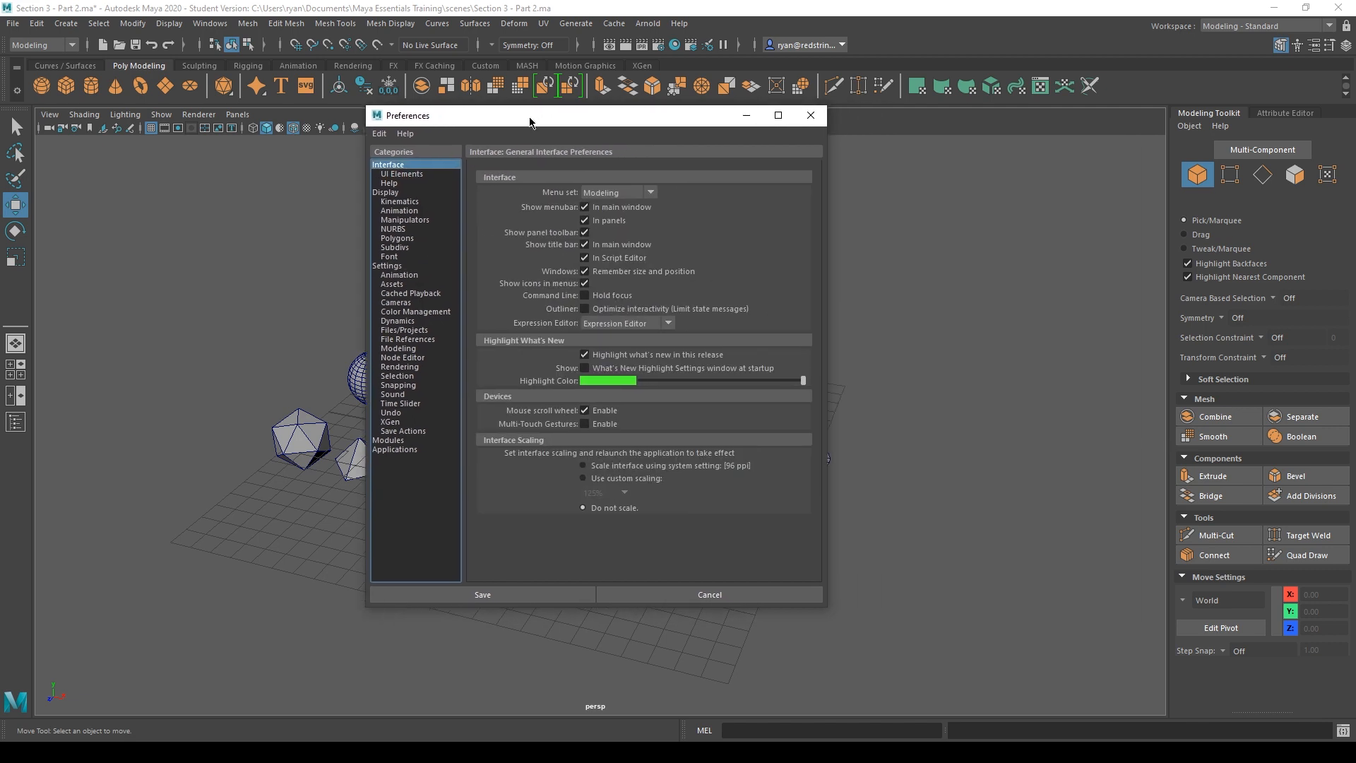
Check the linear working unit choices in the general Settings, keep centimeter and save the preferences
left_click(400, 265)
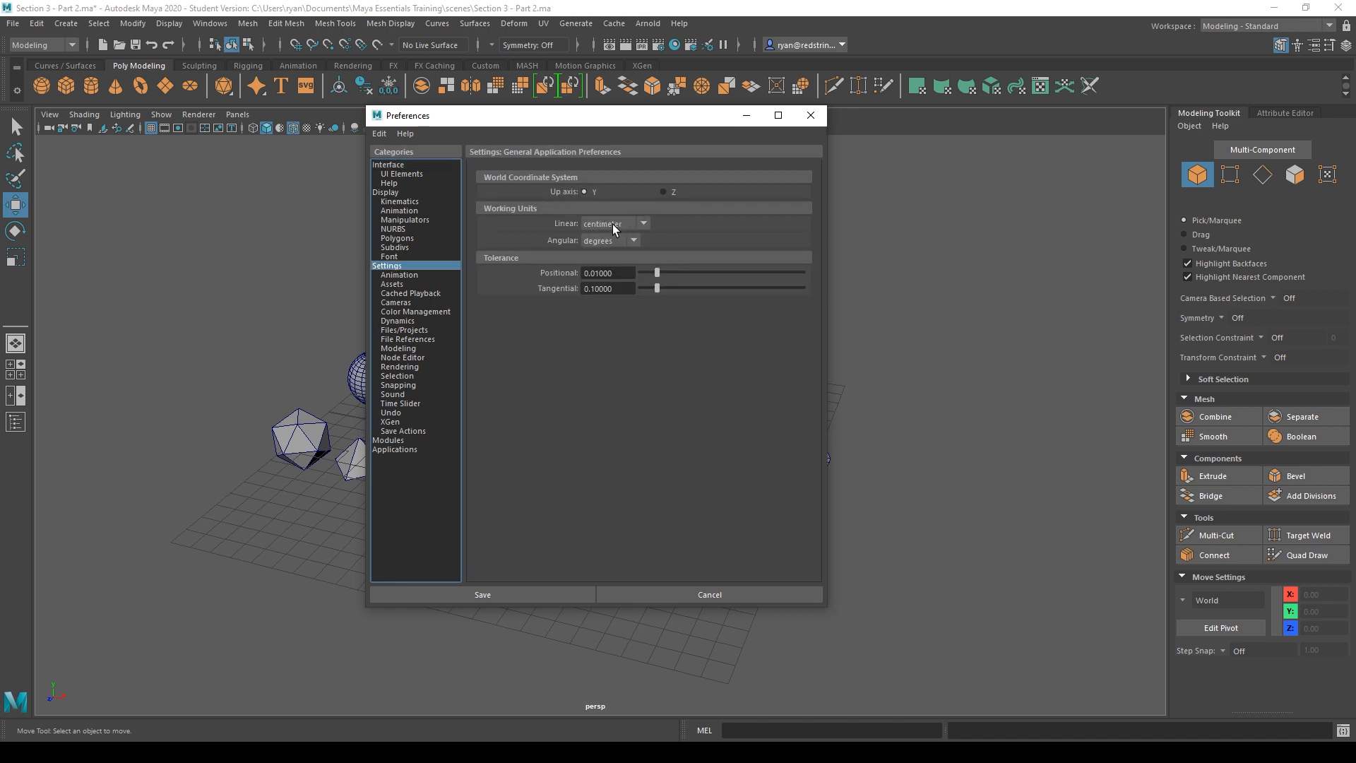
left_click(641, 222)
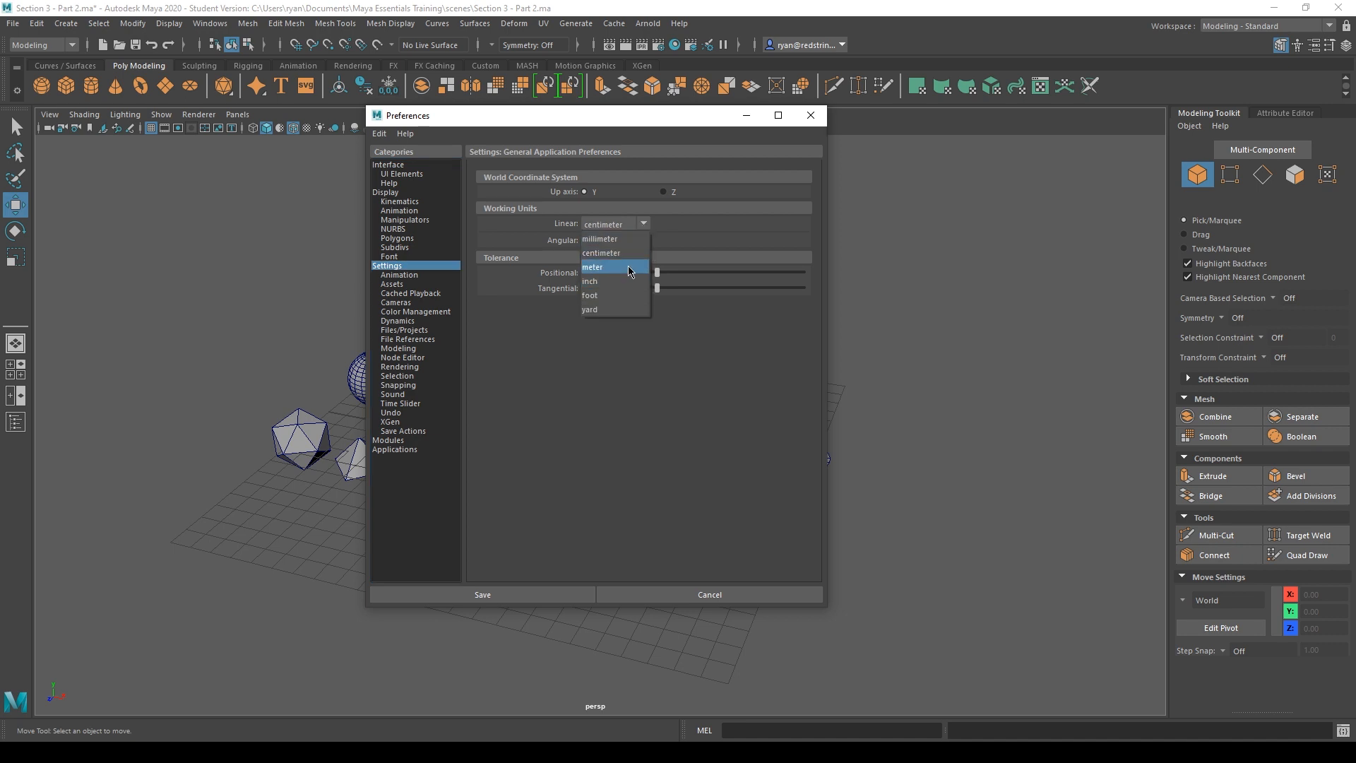
left_click(718, 235)
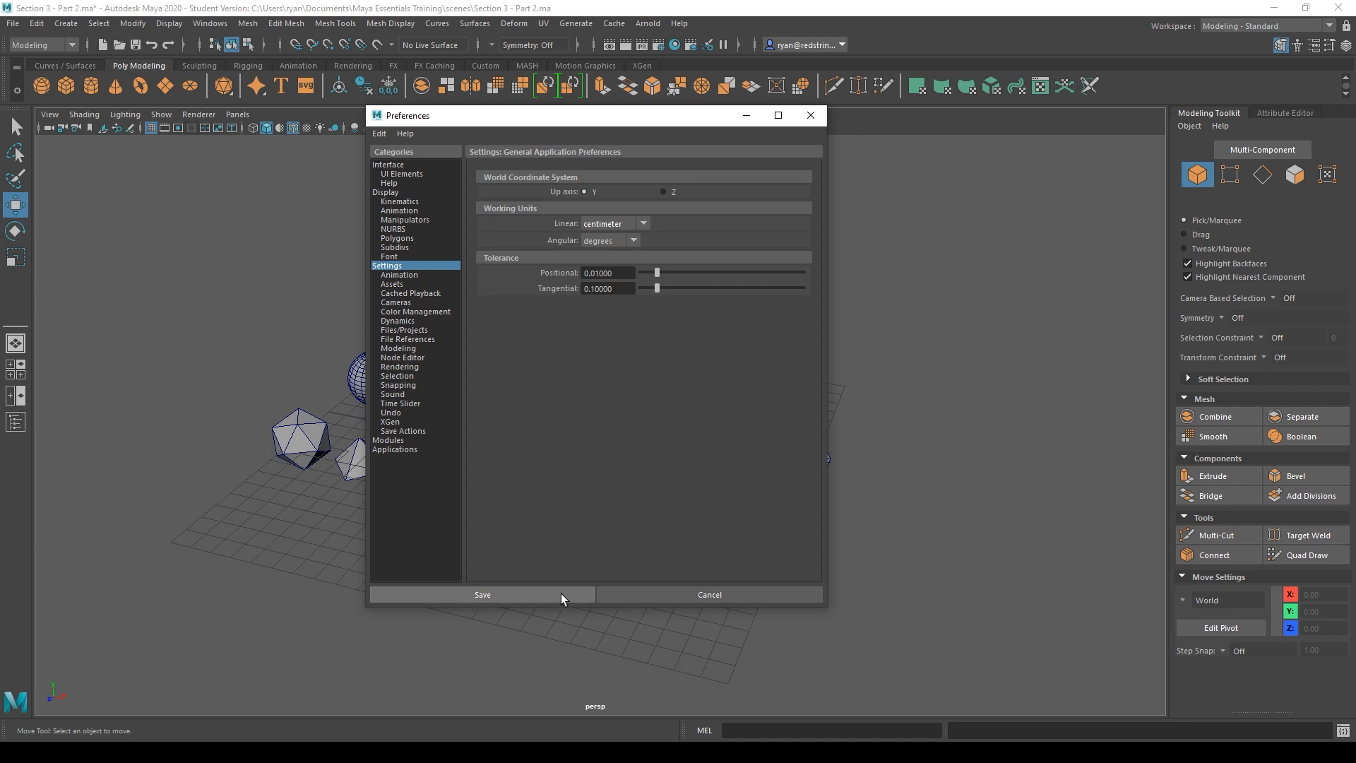
left_click(620, 224)
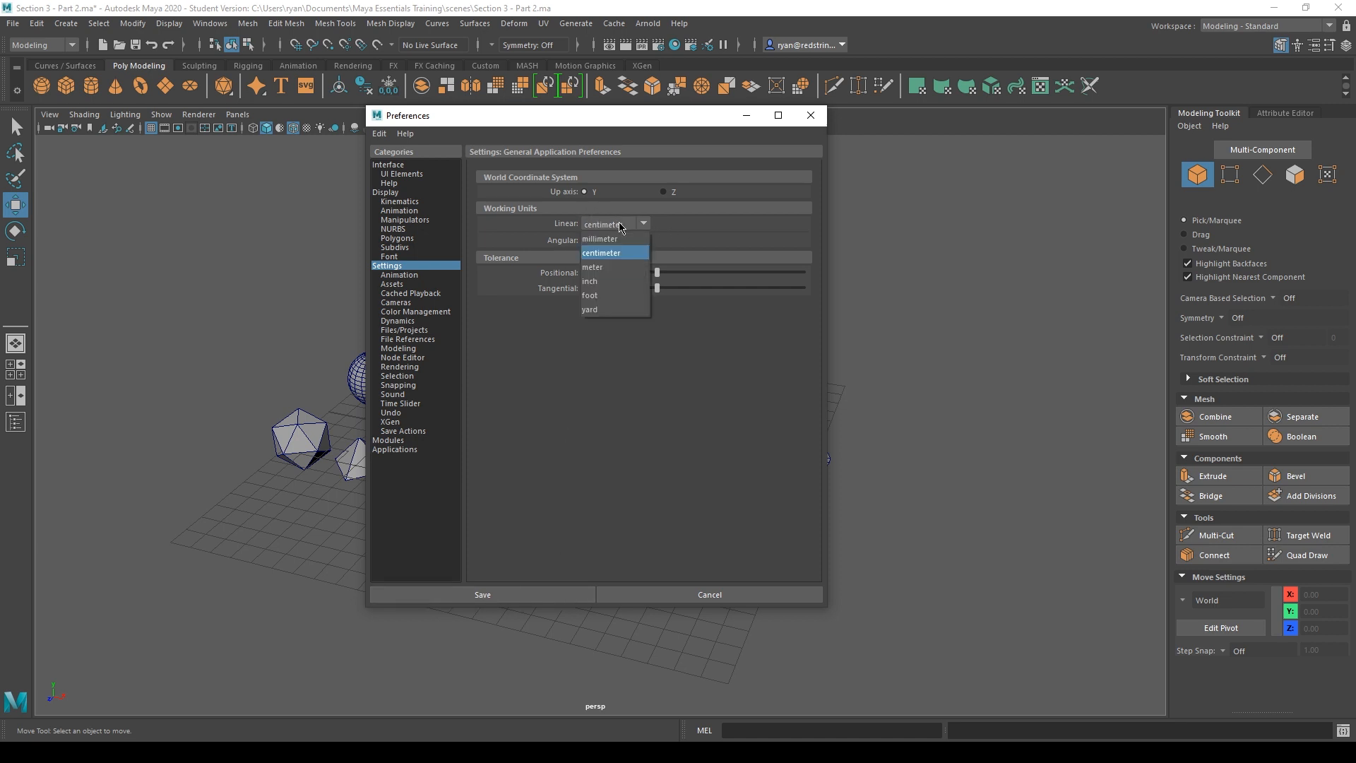
left_click(736, 226)
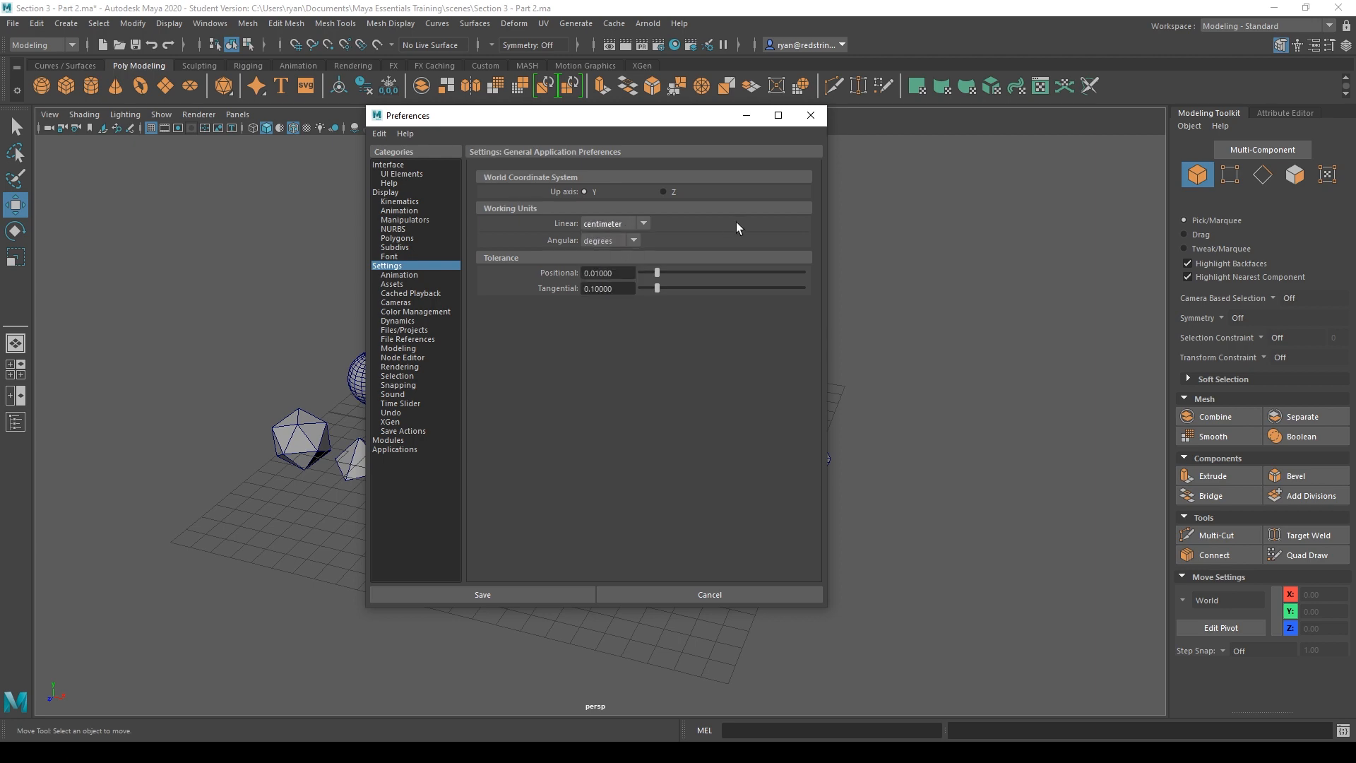
left_click(550, 591)
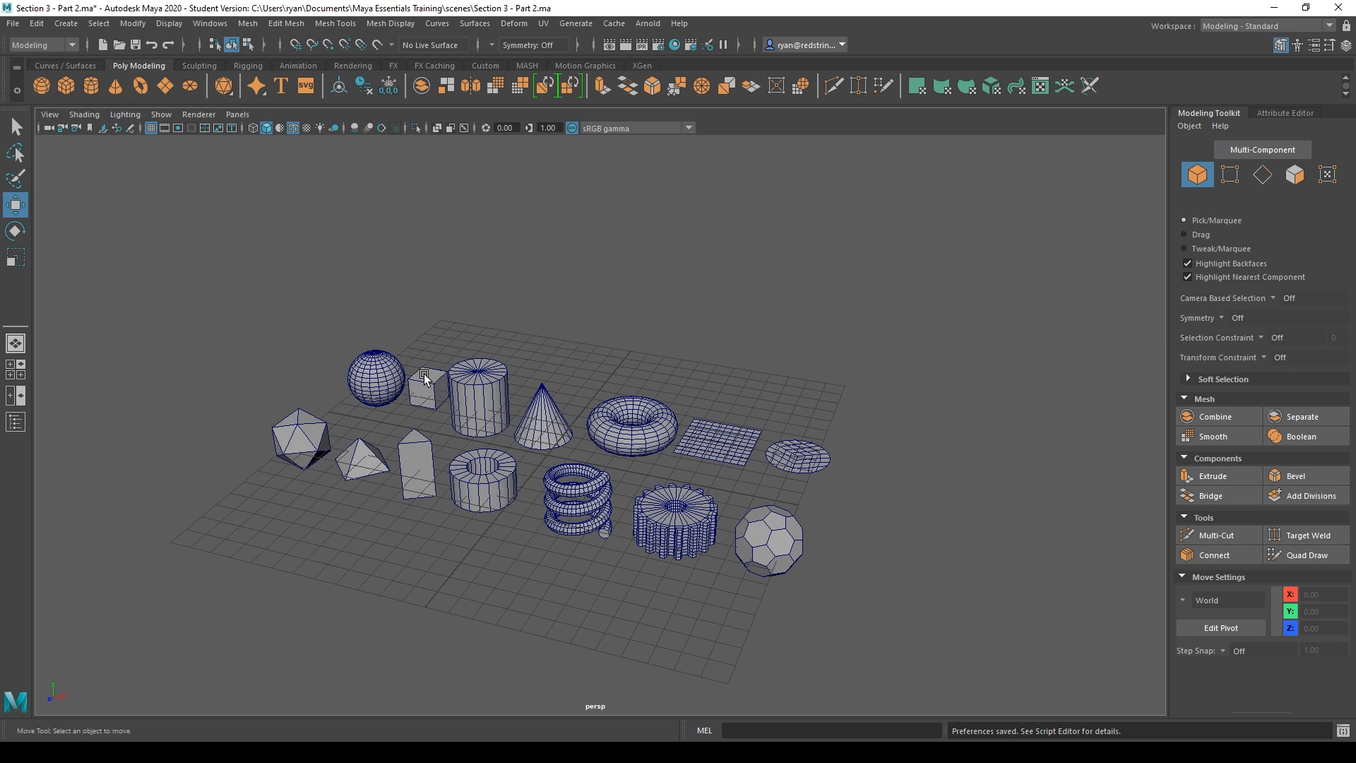
Create a polygon cube with its height set to 180 through the creation options
left_click(75, 26)
mouse_move(144, 73)
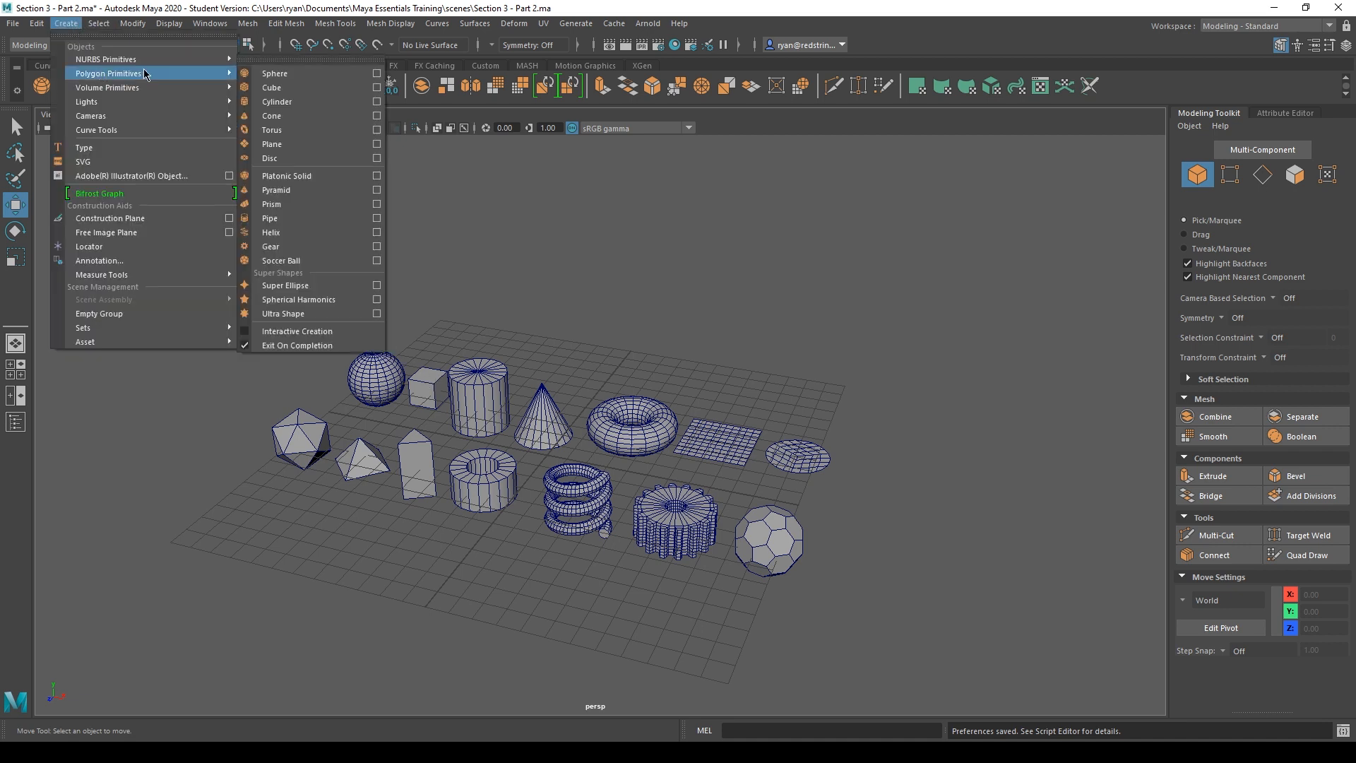
left_click(377, 90)
left_click_drag(595, 262, 816, 154)
left_click_drag(838, 202, 798, 208)
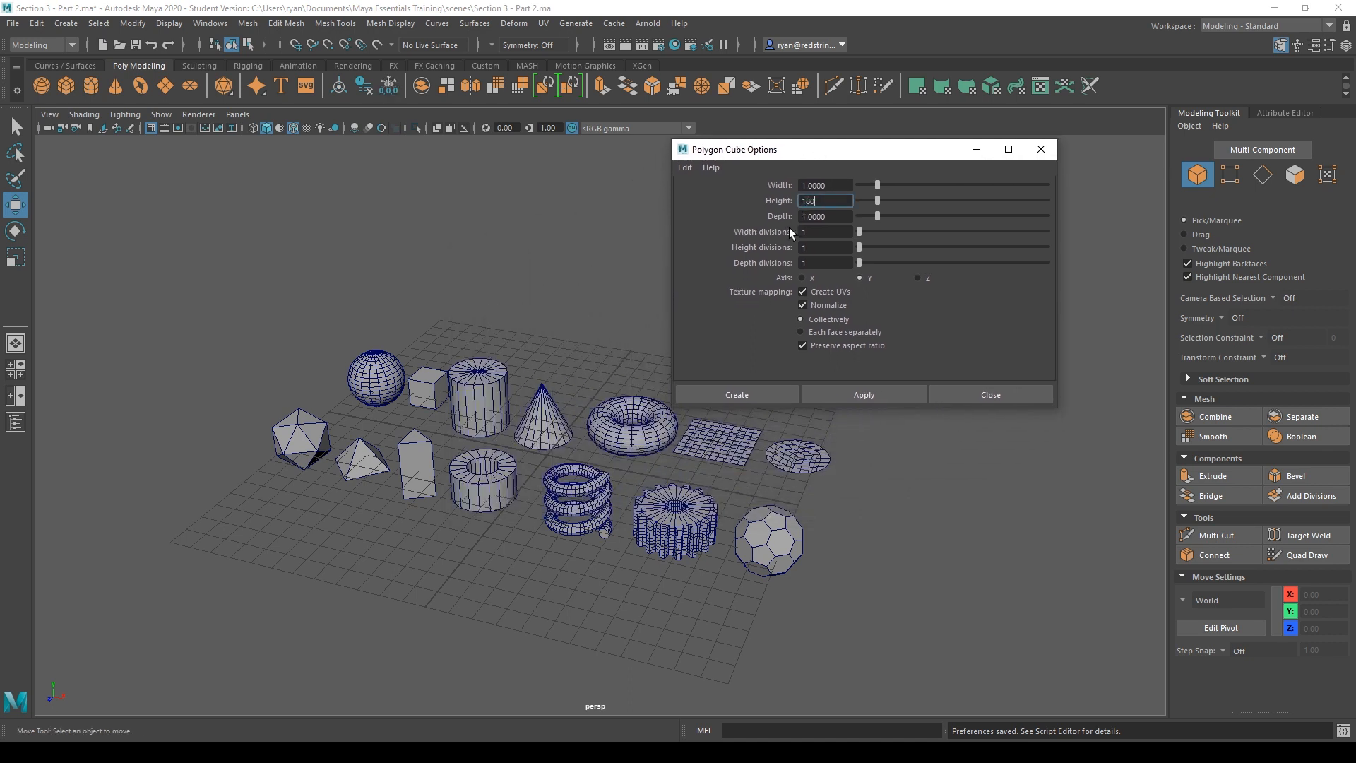
left_click(777, 393)
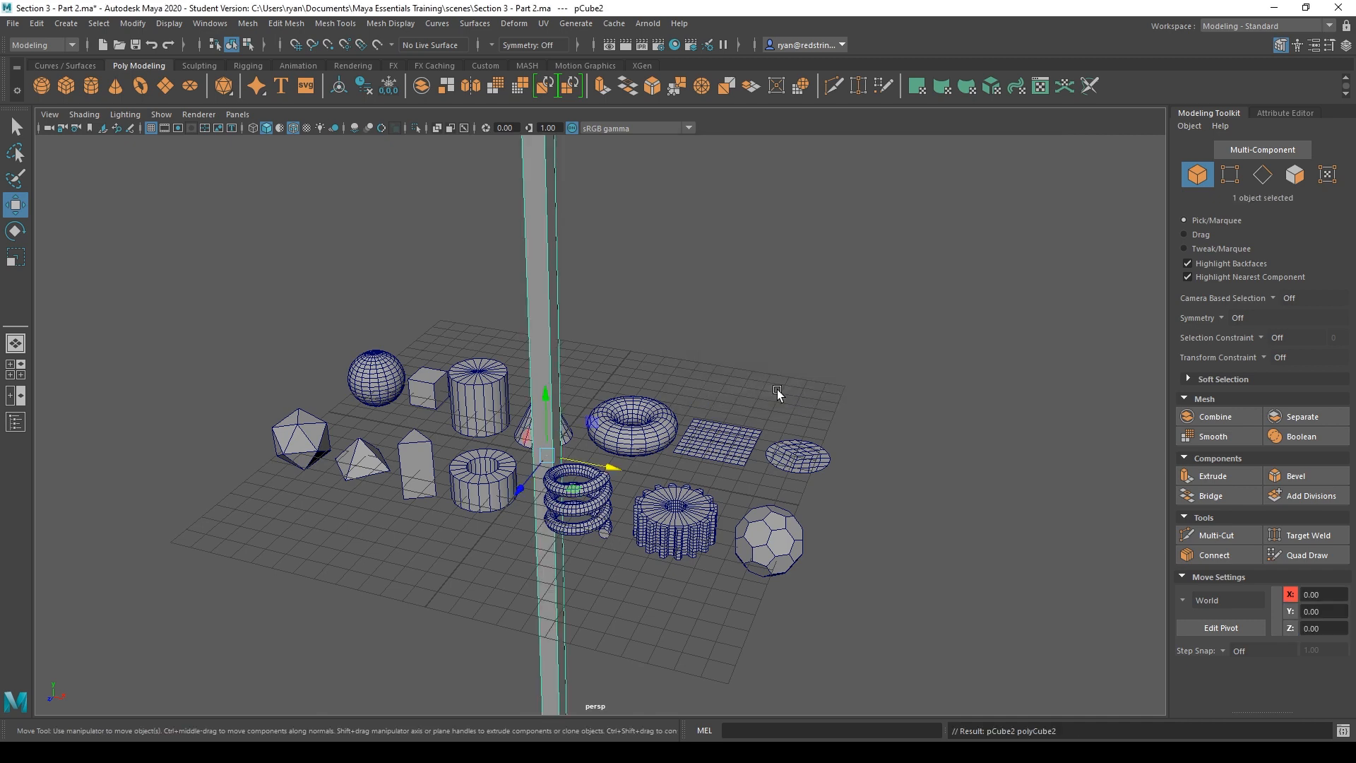
Move the tall cube up along the Y axis until its base sits at the grid, then deselect it
scroll(638, 307, "down", 5)
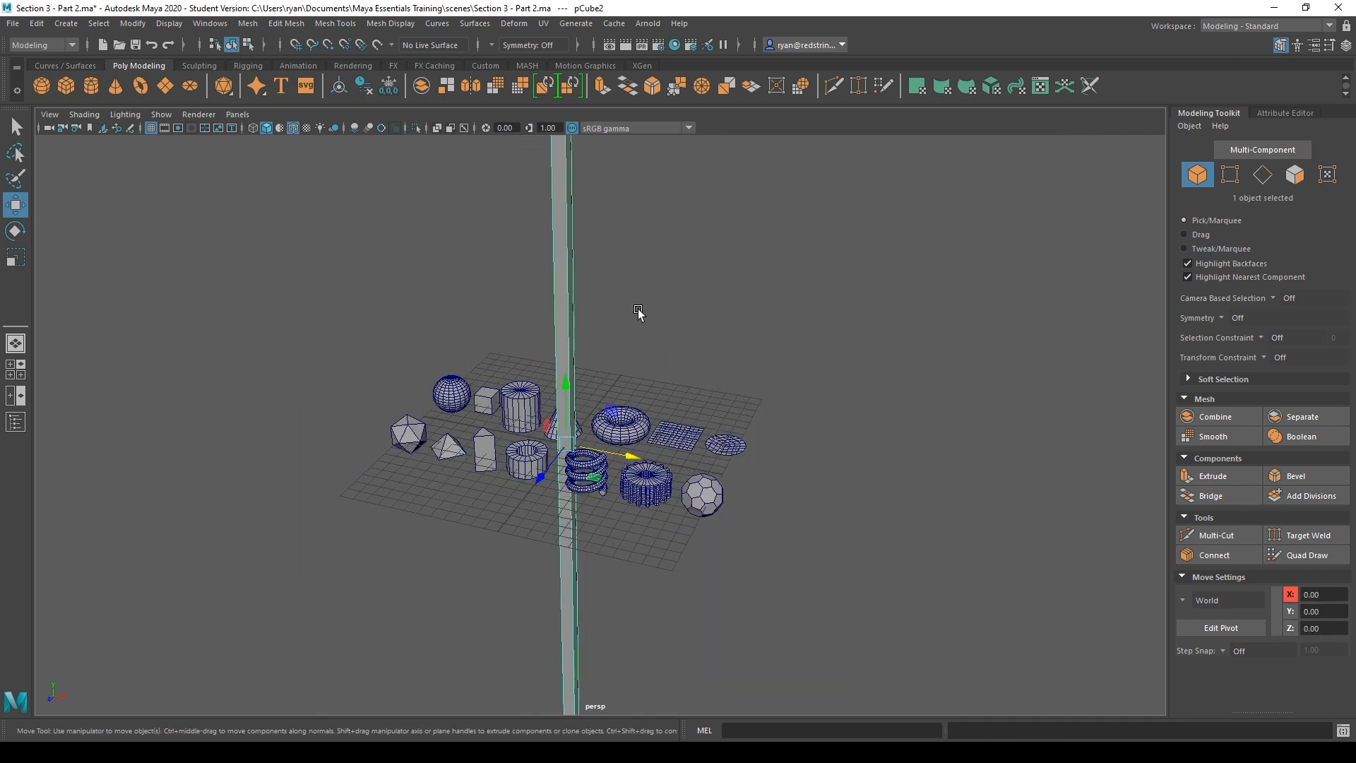
scroll(638, 308, "down", 8)
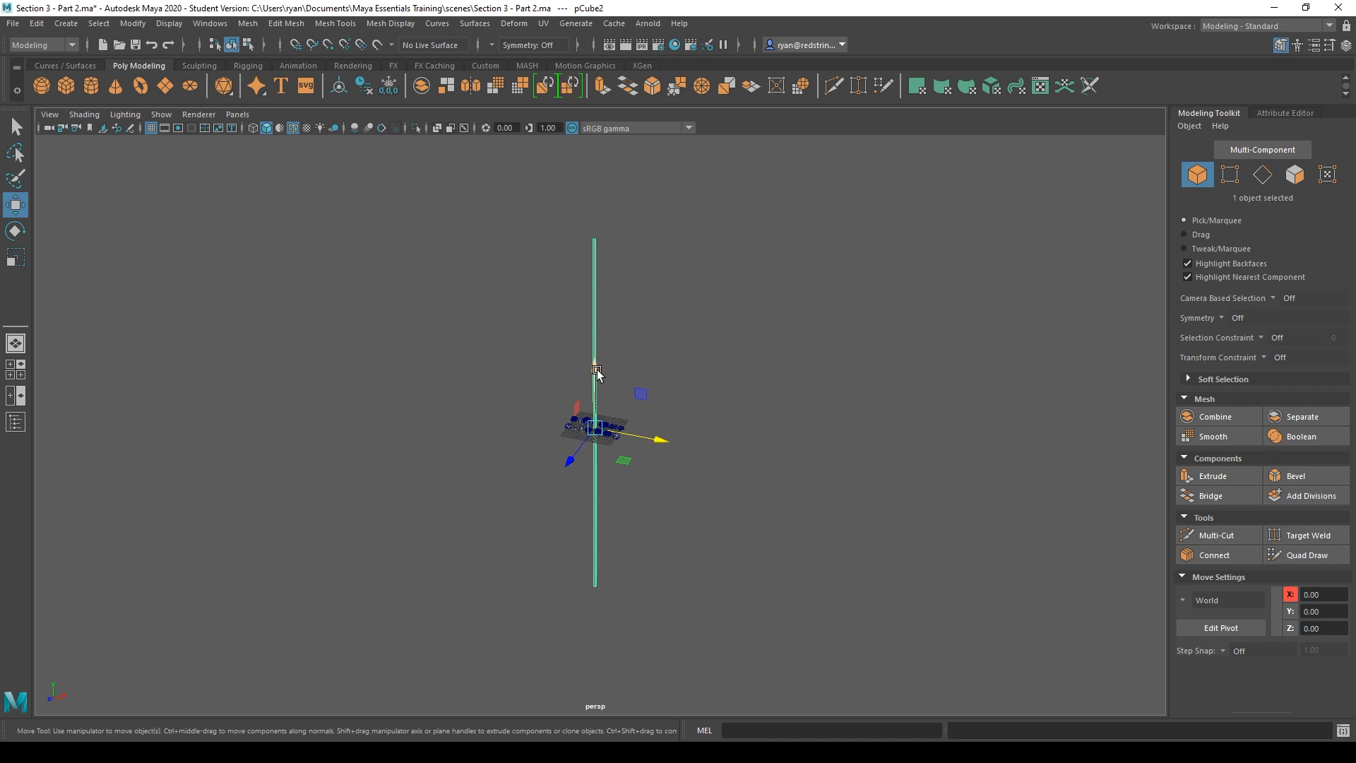
left_click_drag(597, 373, 601, 170)
key("f")
left_click_drag(503, 558, 640, 661)
left_click(636, 568)
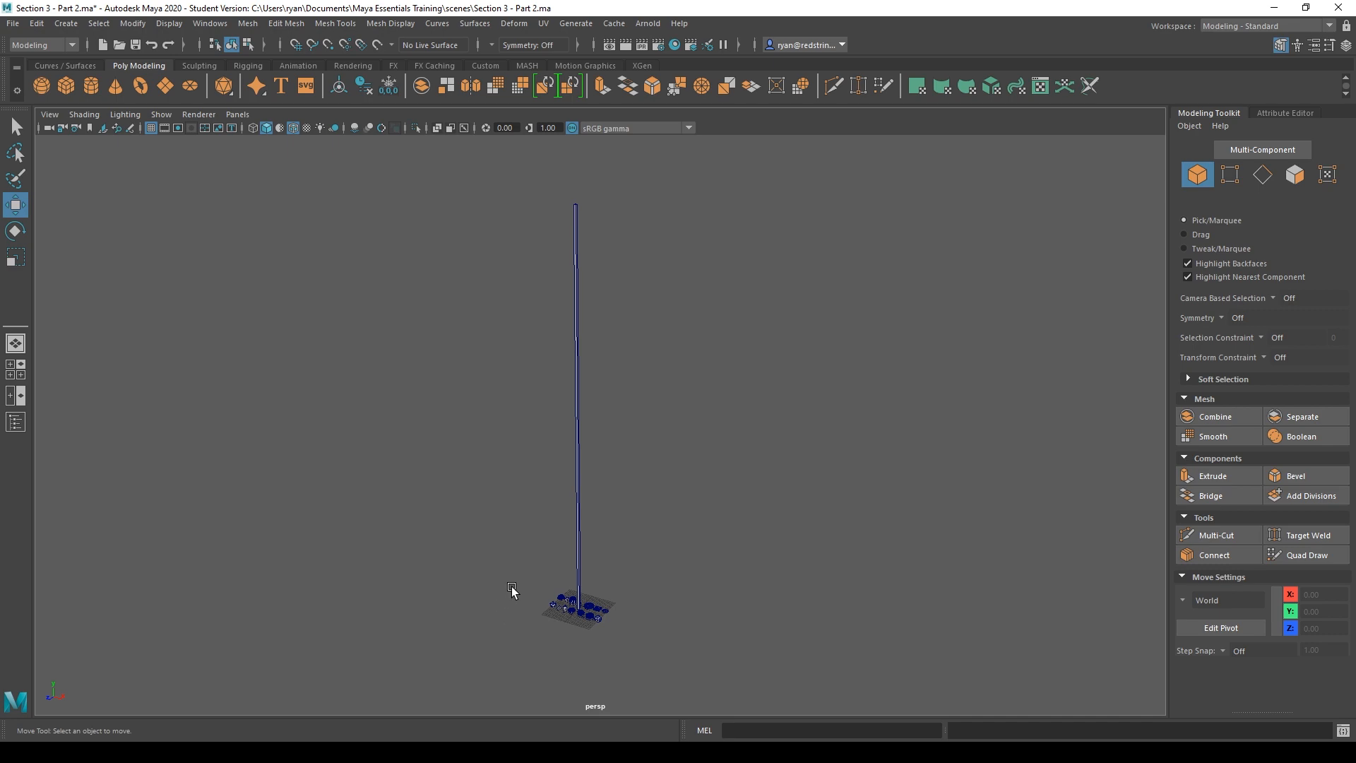
Select the small cube between the sphere and the cylinder
scroll(527, 589, "up", 10)
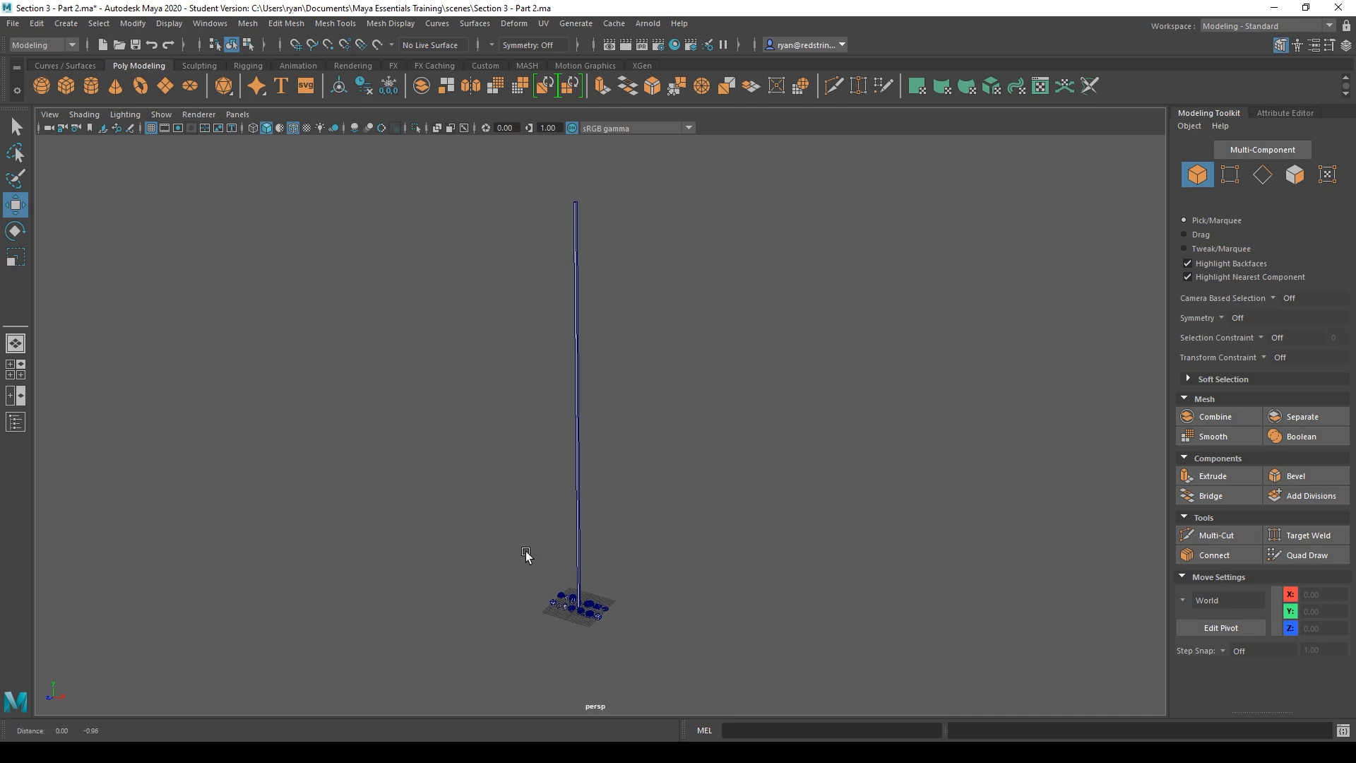
right_click_drag(532, 449, 824, 594, "alt")
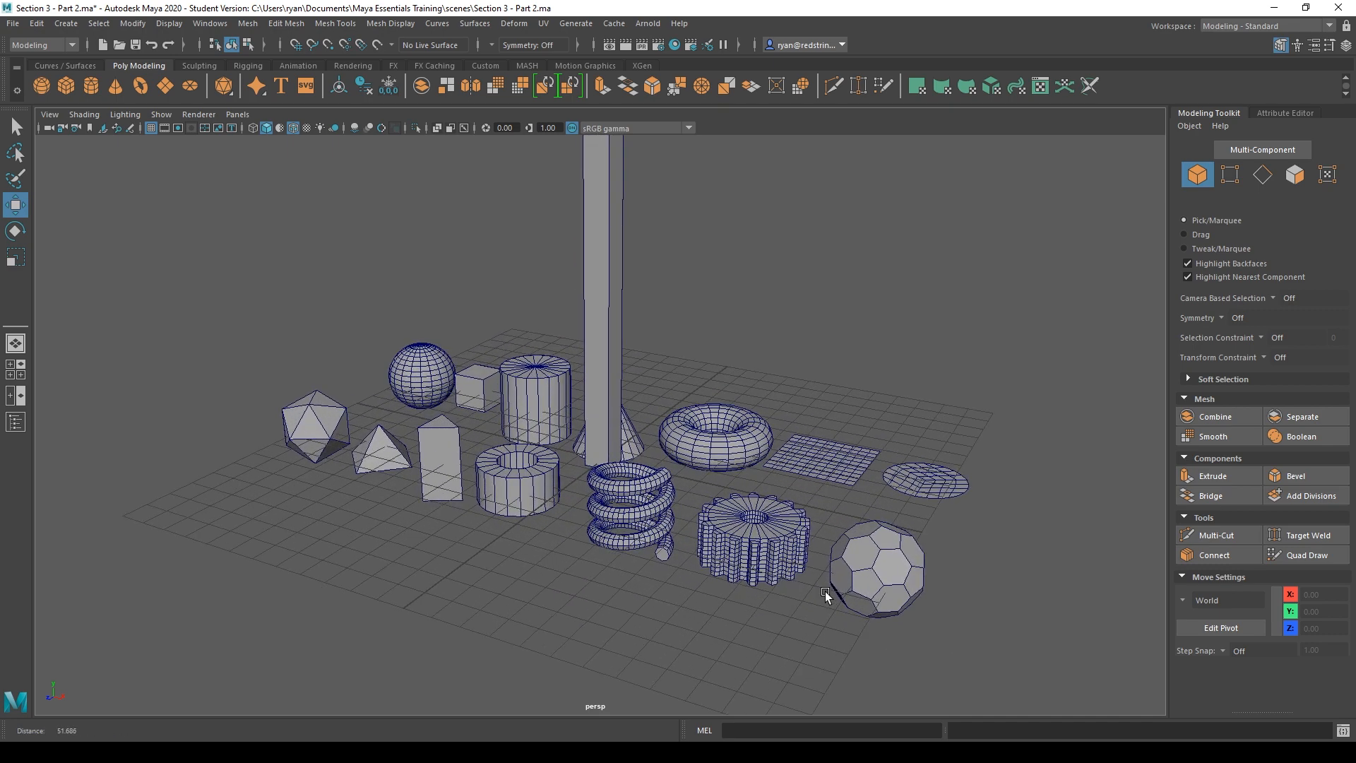
left_click_drag(439, 397, 608, 535, "alt")
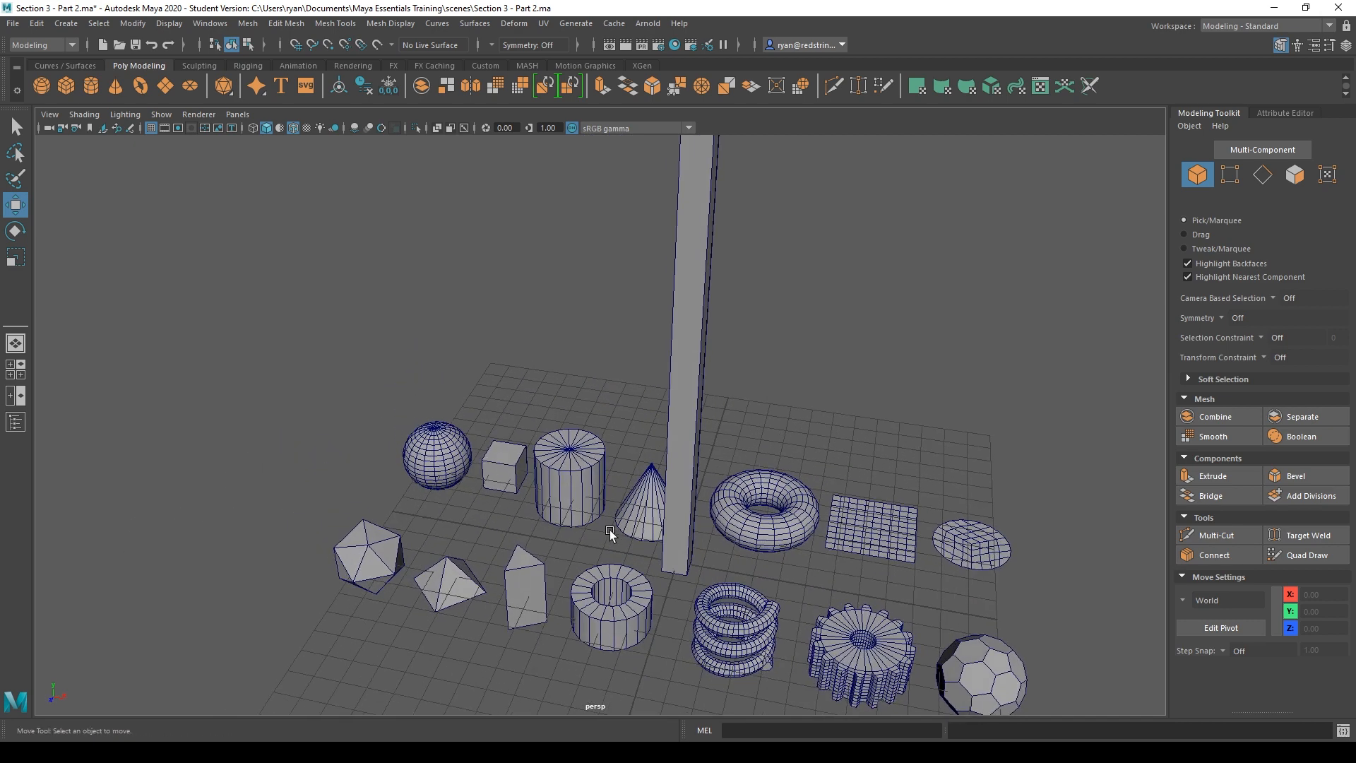
left_click(498, 456)
middle_click_drag(529, 537, 494, 498, "alt")
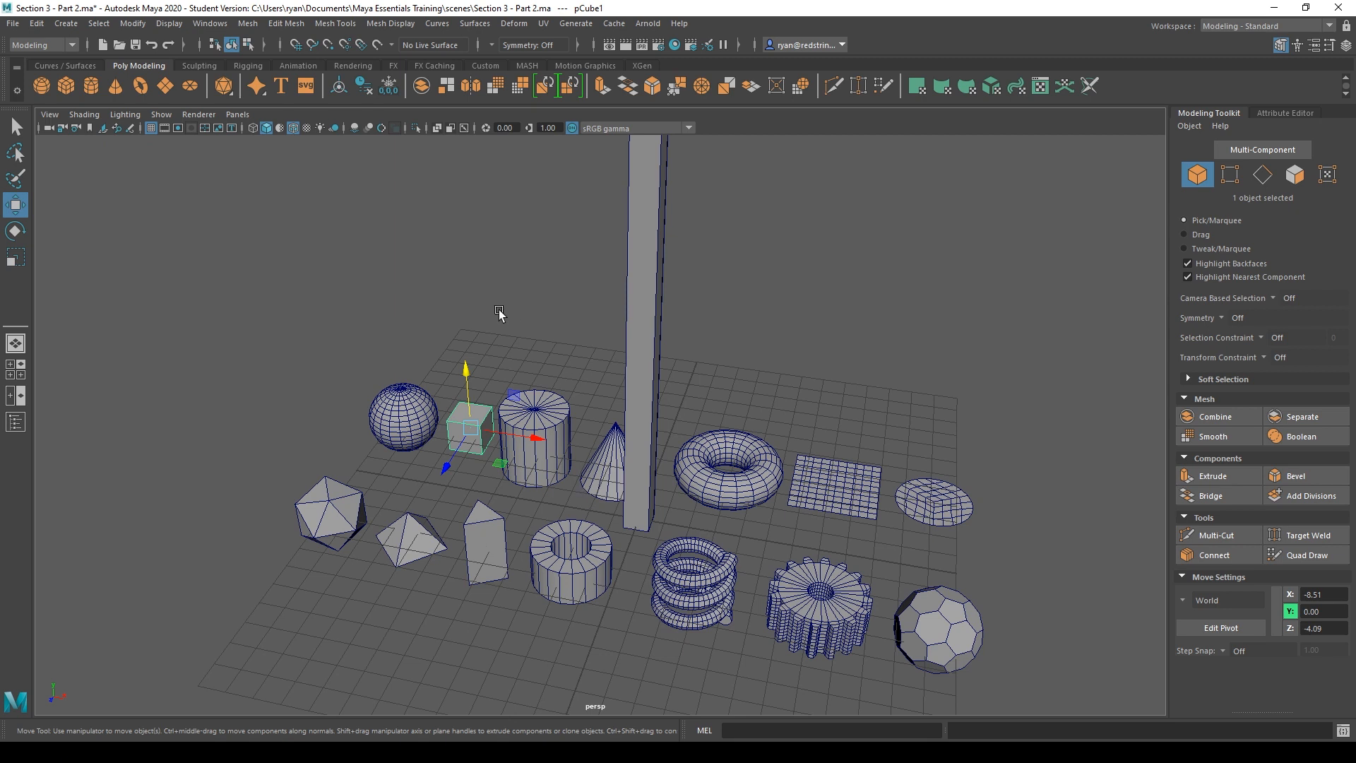
Activate the Select tool and select the sphere, cylinder, cone and torus one after another
key("q")
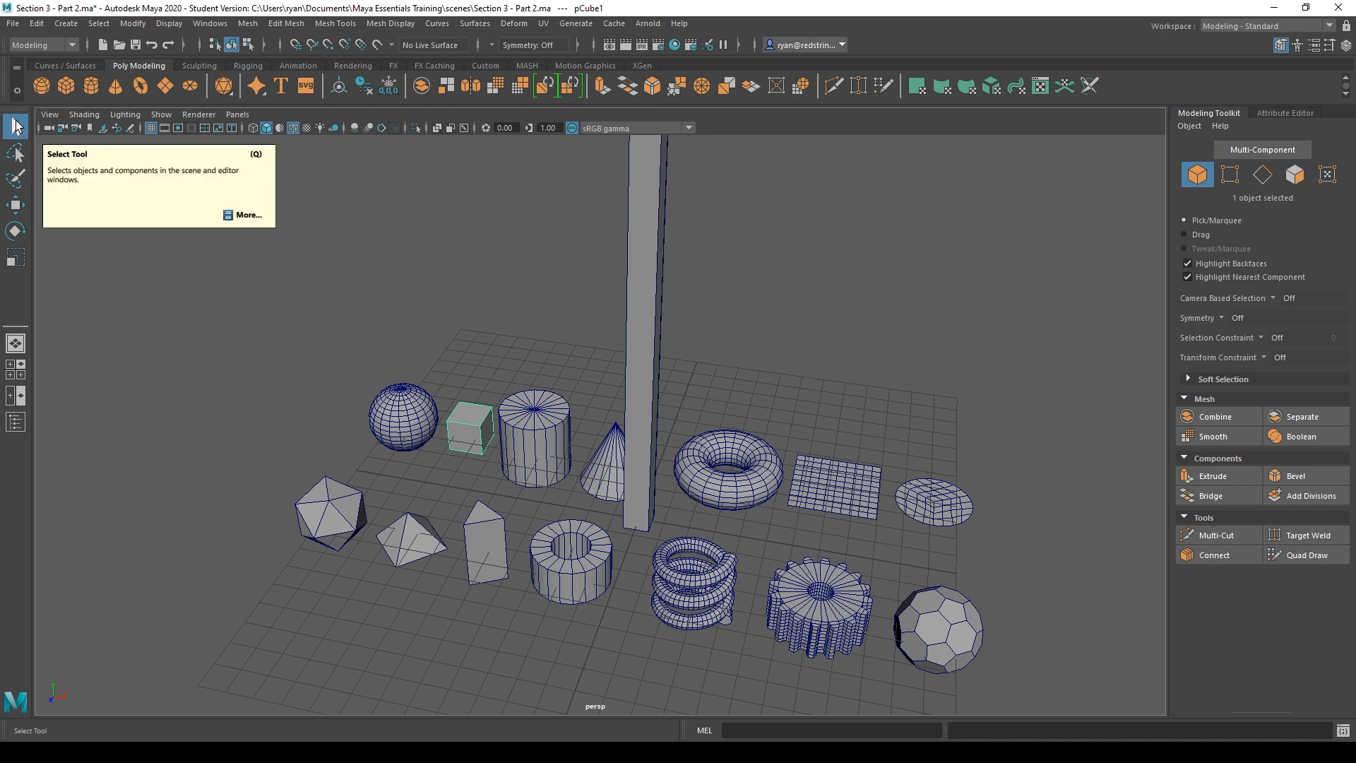
left_click(432, 353)
left_click(420, 414)
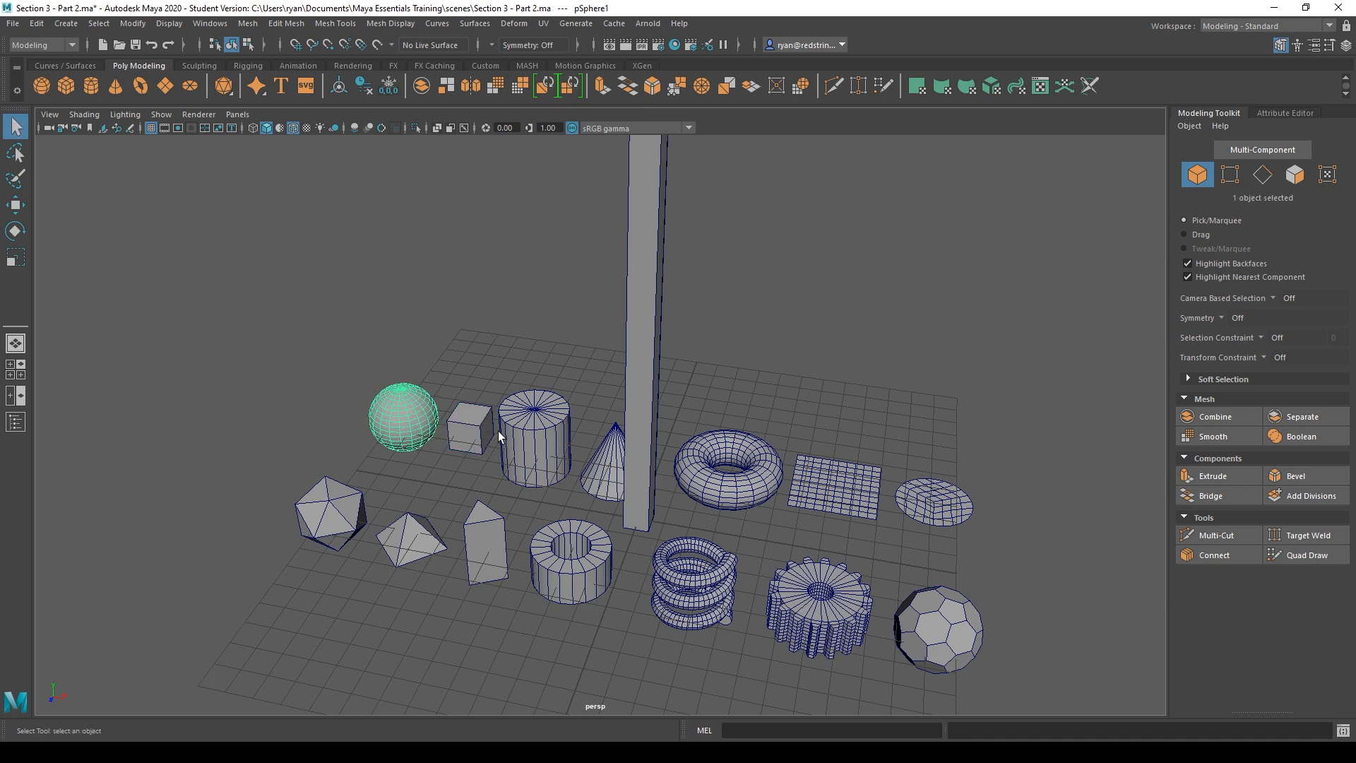
left_click(501, 435)
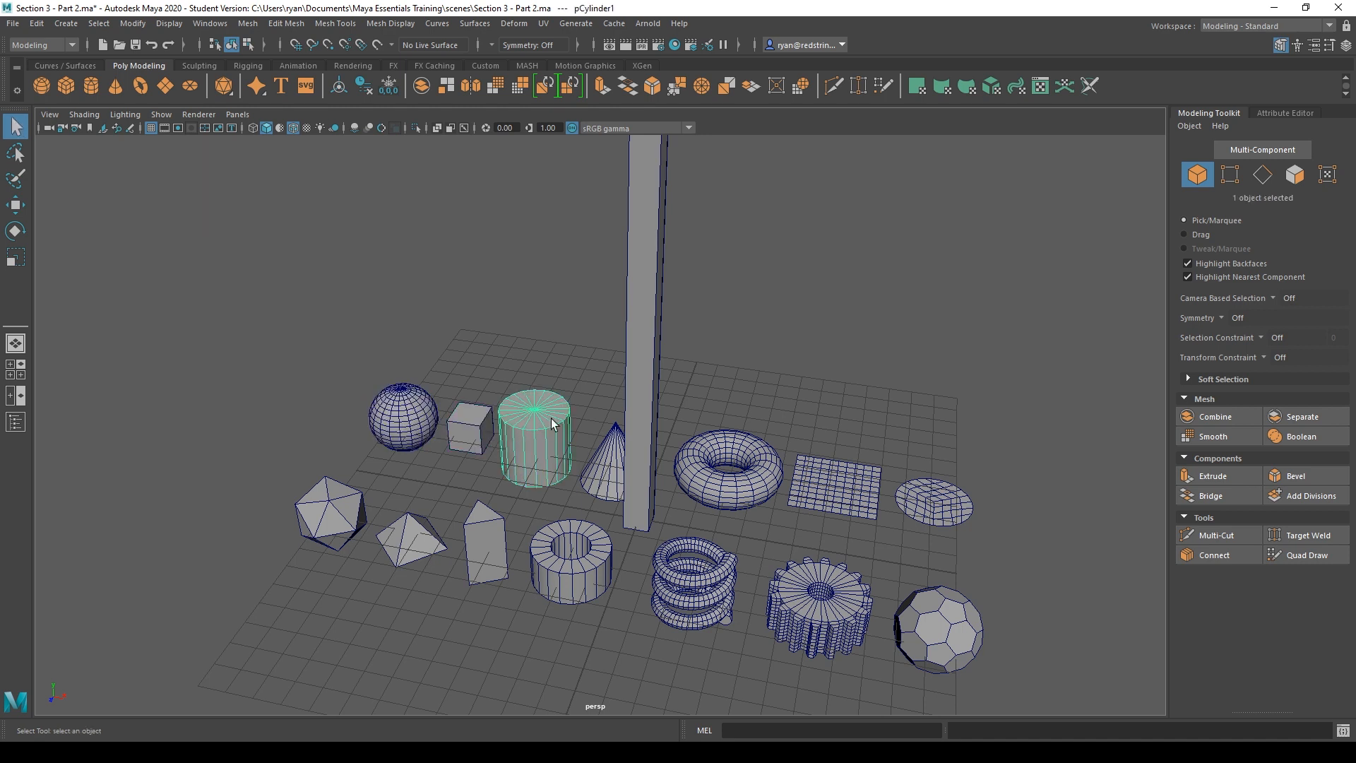
left_click(603, 462)
left_click(728, 439)
Show the Move, Rotate and Scale manipulators on the selected torus, then clear the selection
key("w")
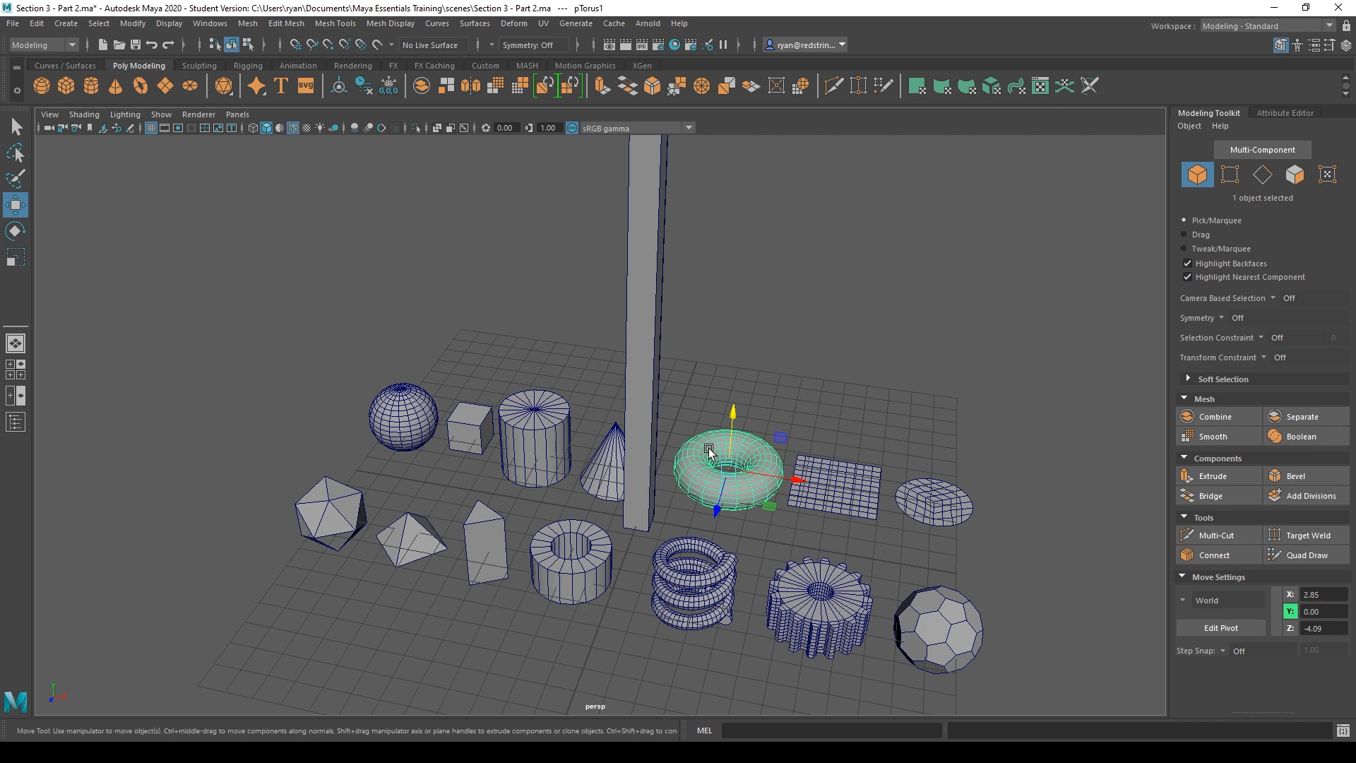
key("e")
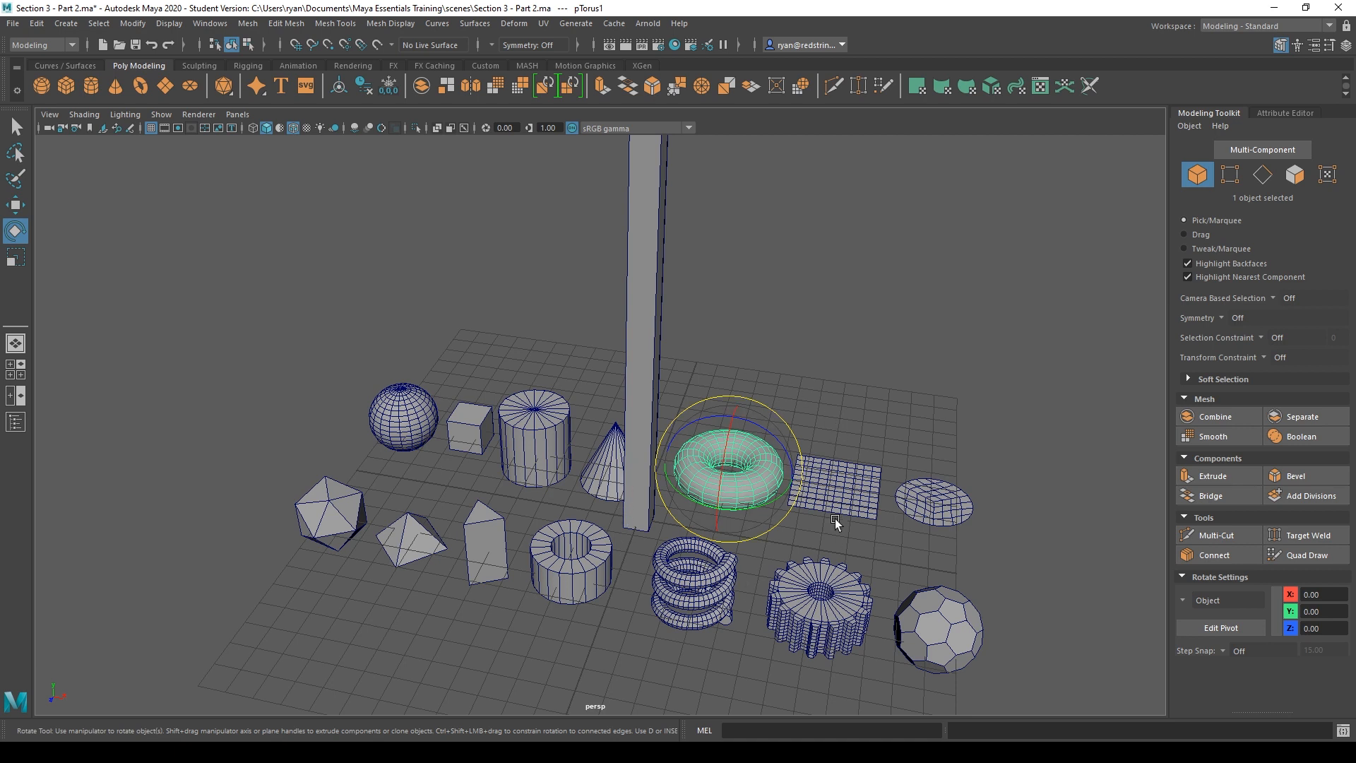
key("r")
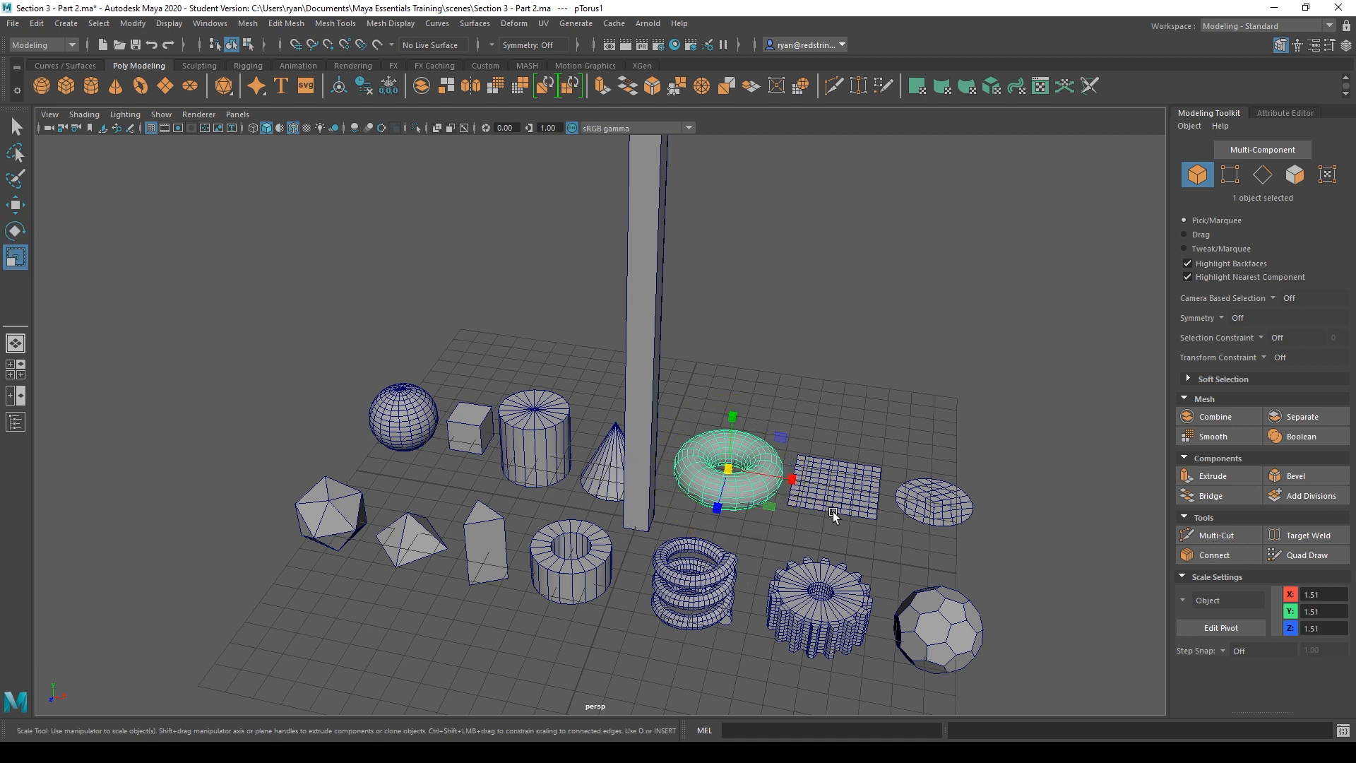
left_click(697, 346)
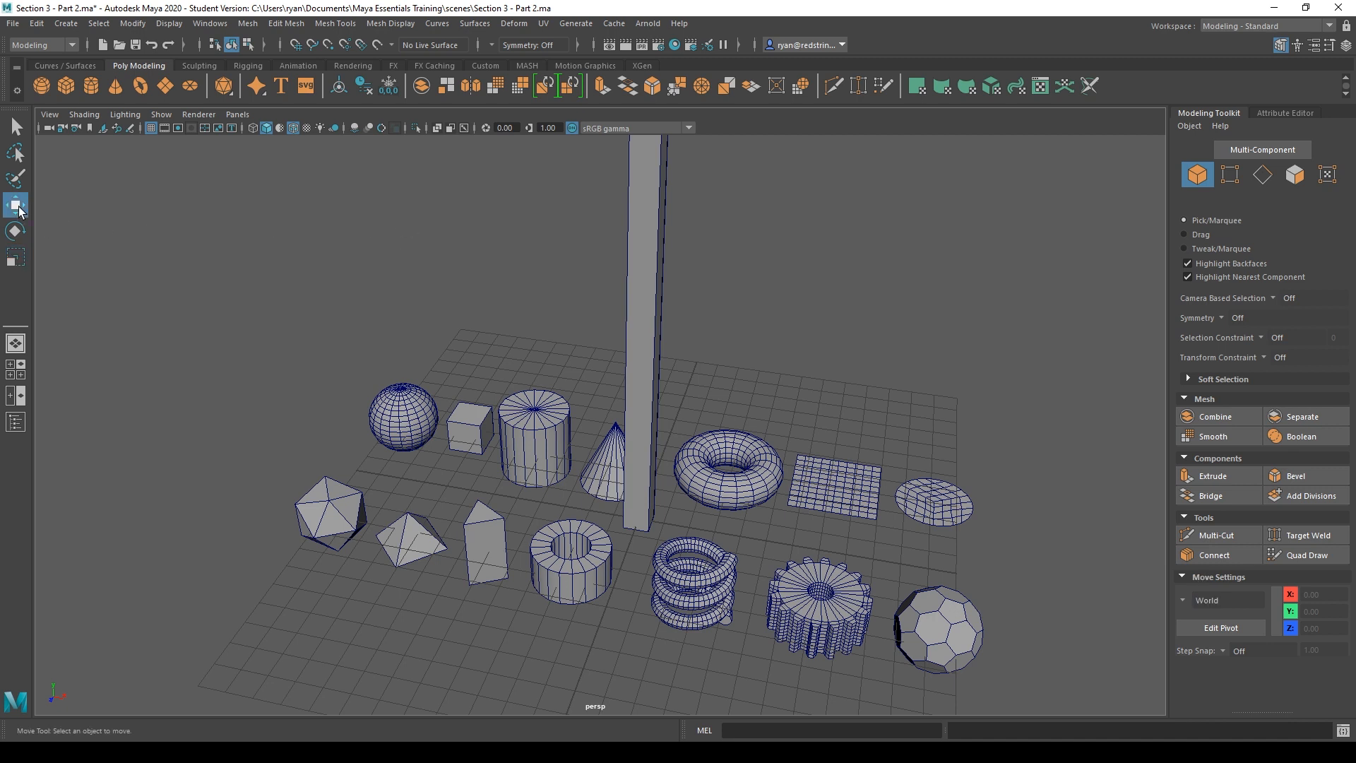
Select the sphere and show its Rotate, Scale and Move manipulators in turn
left_click(17, 232)
left_click(16, 205)
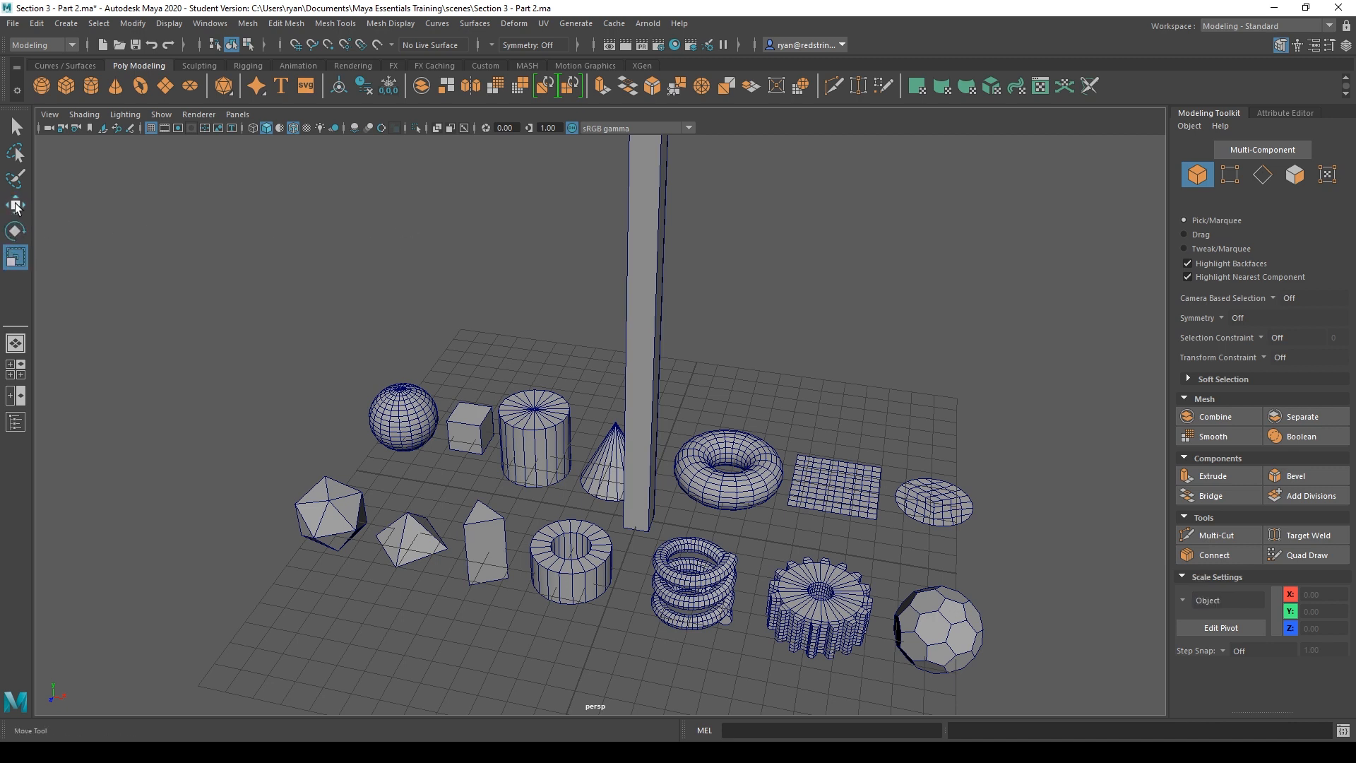
left_click(401, 417)
key("e")
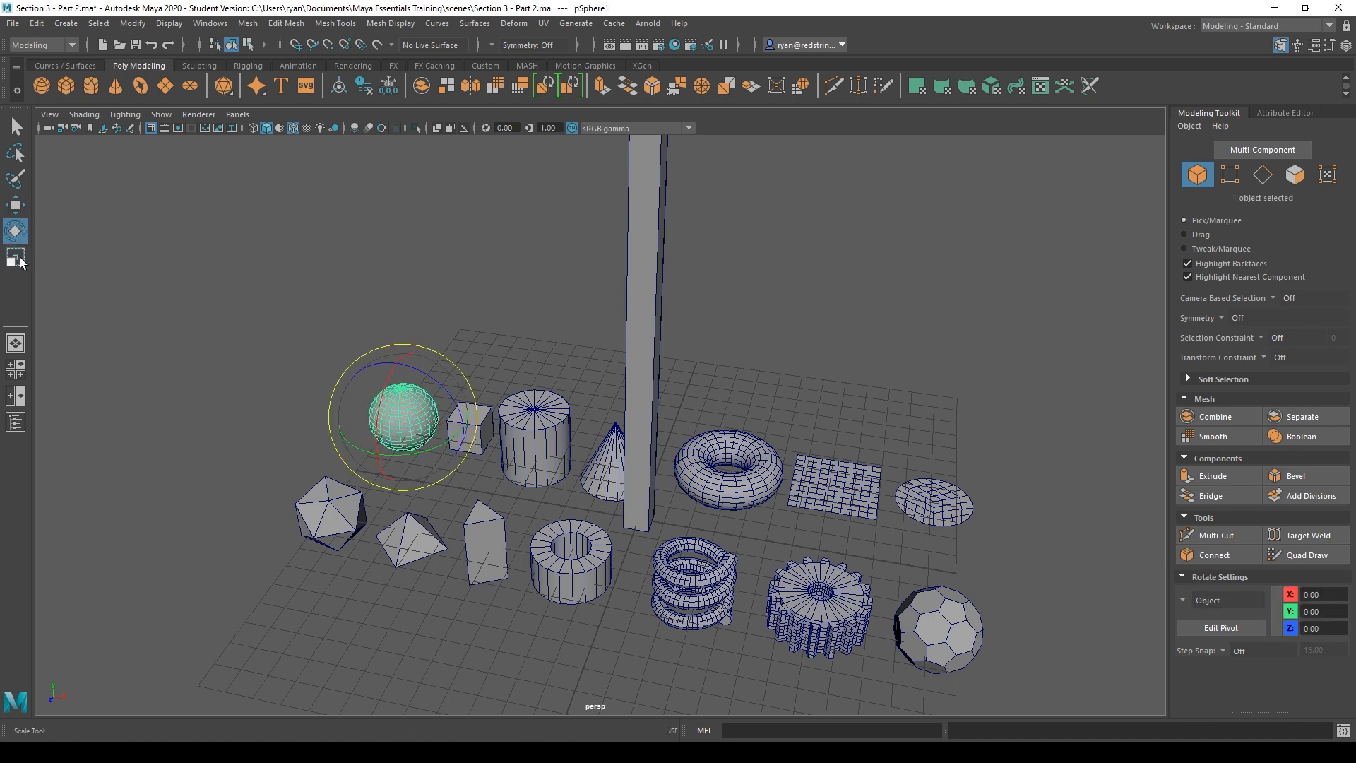
key("r")
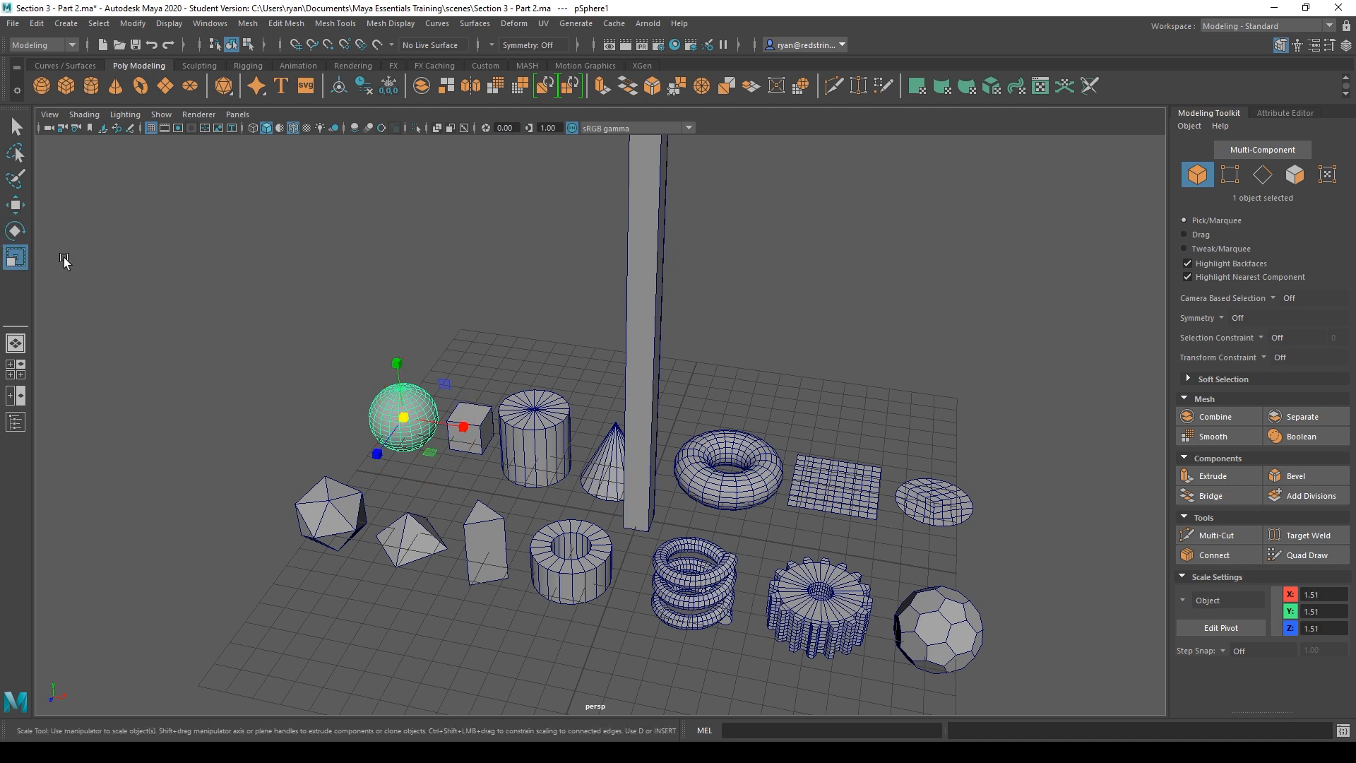
key("w")
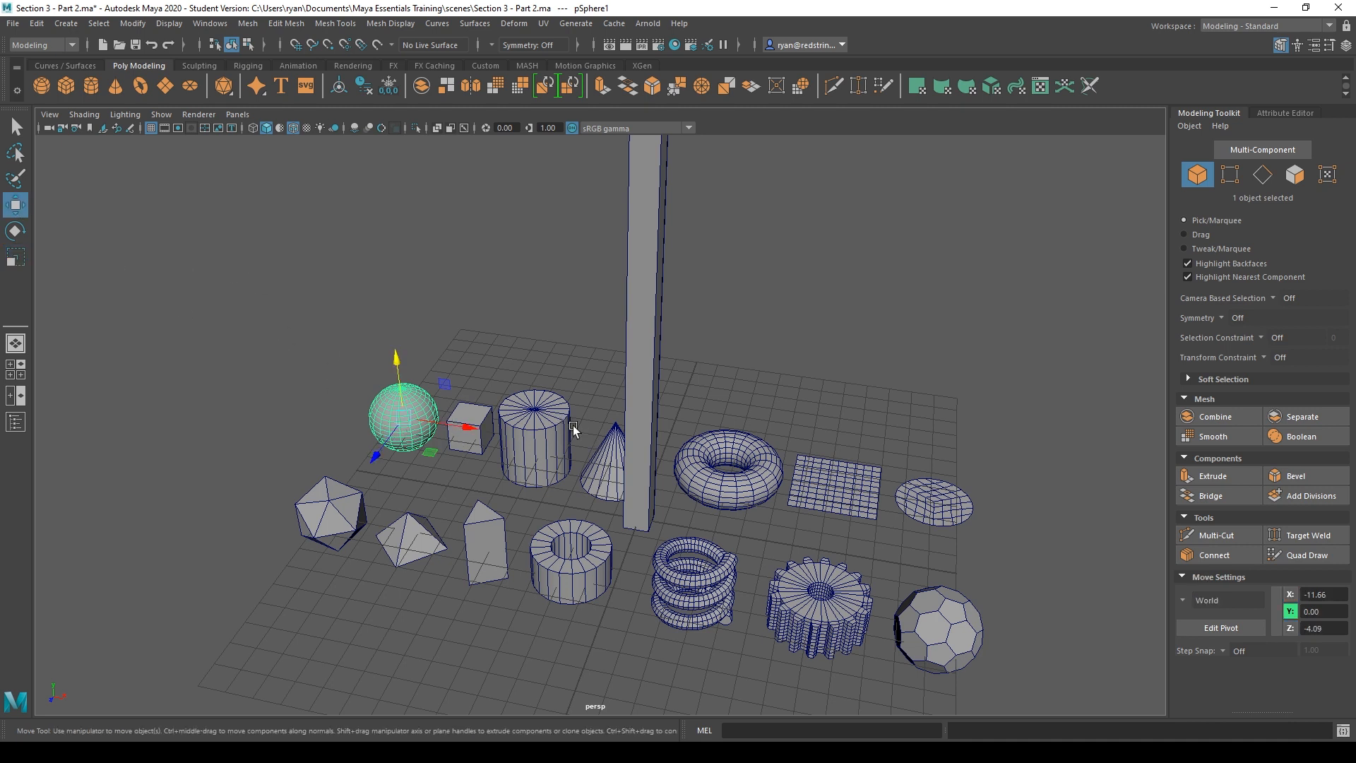
Clear the selection, reselect the sphere and cycle through the Rotate, Scale, Select and Move tools
left_click(531, 346)
left_click(431, 404)
key("e")
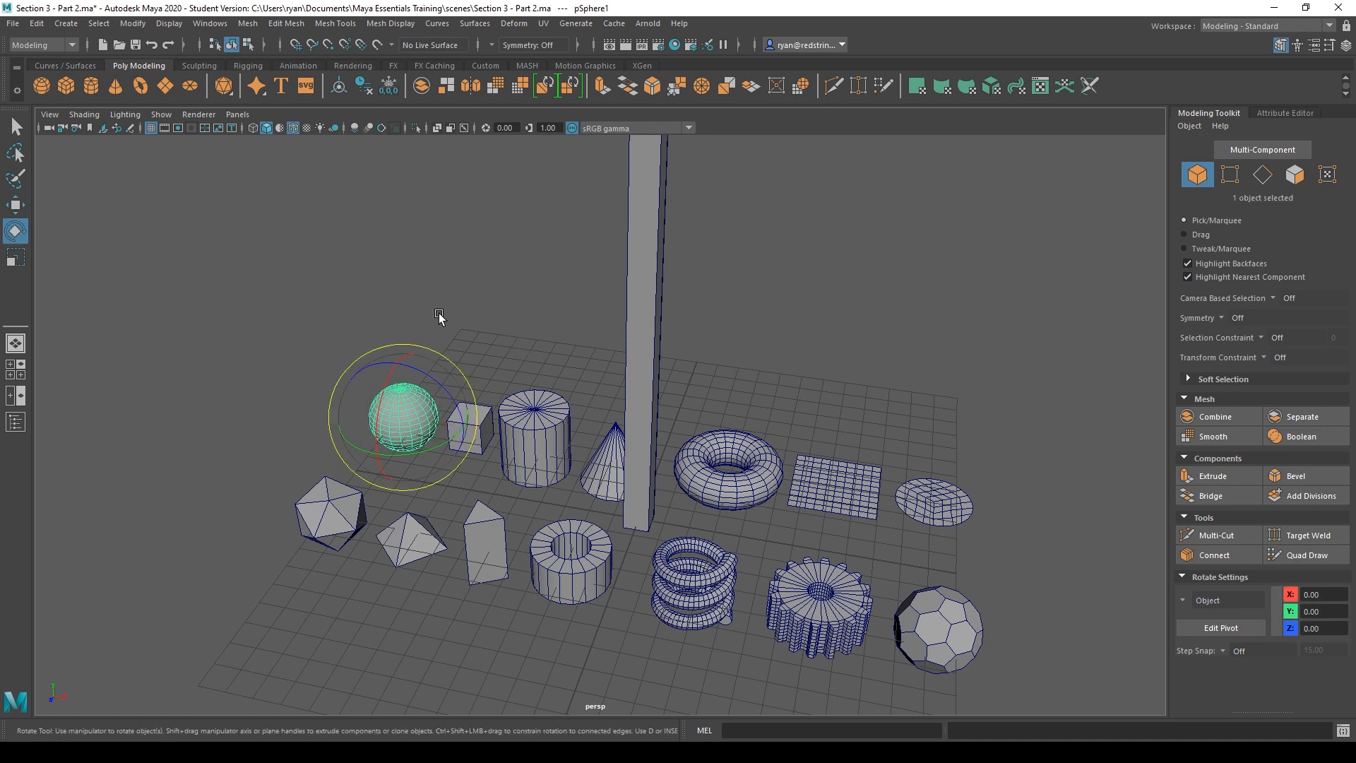
key("r")
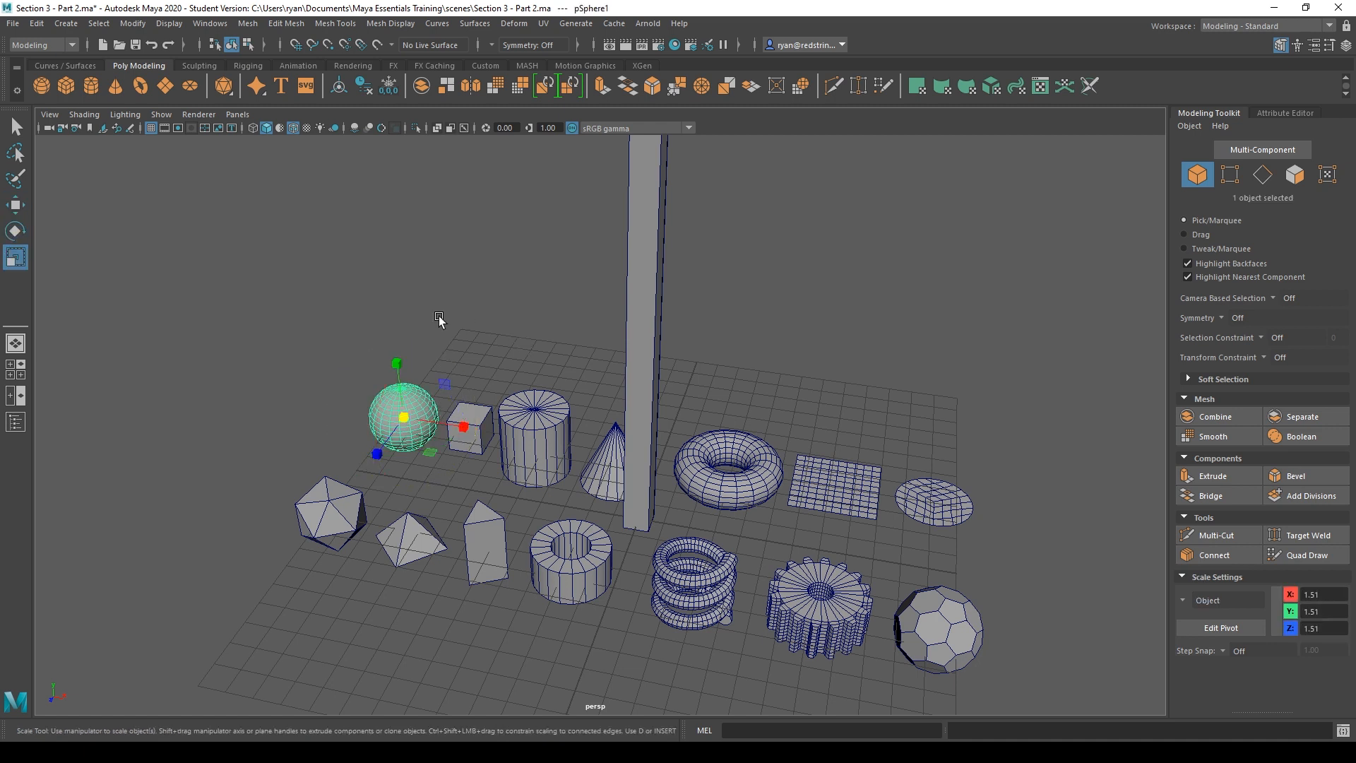
key("q")
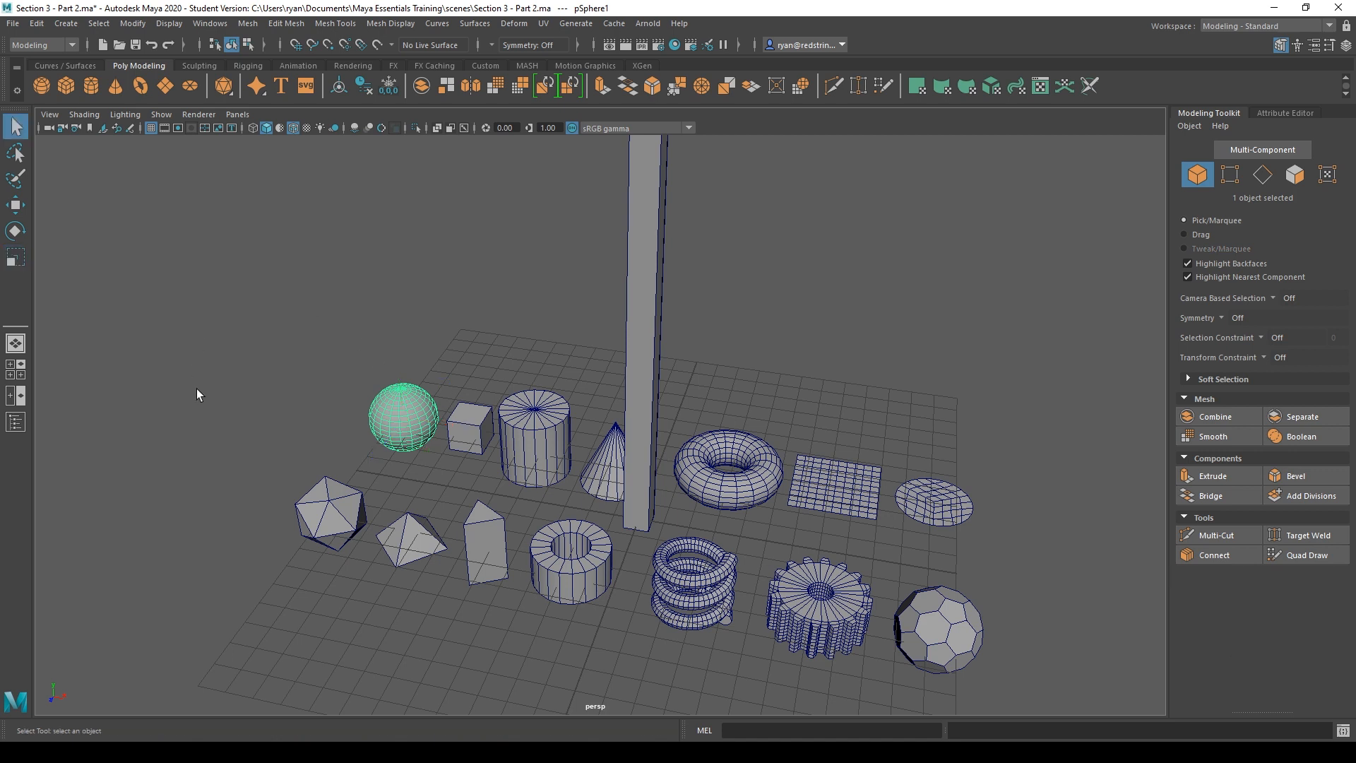
key("w")
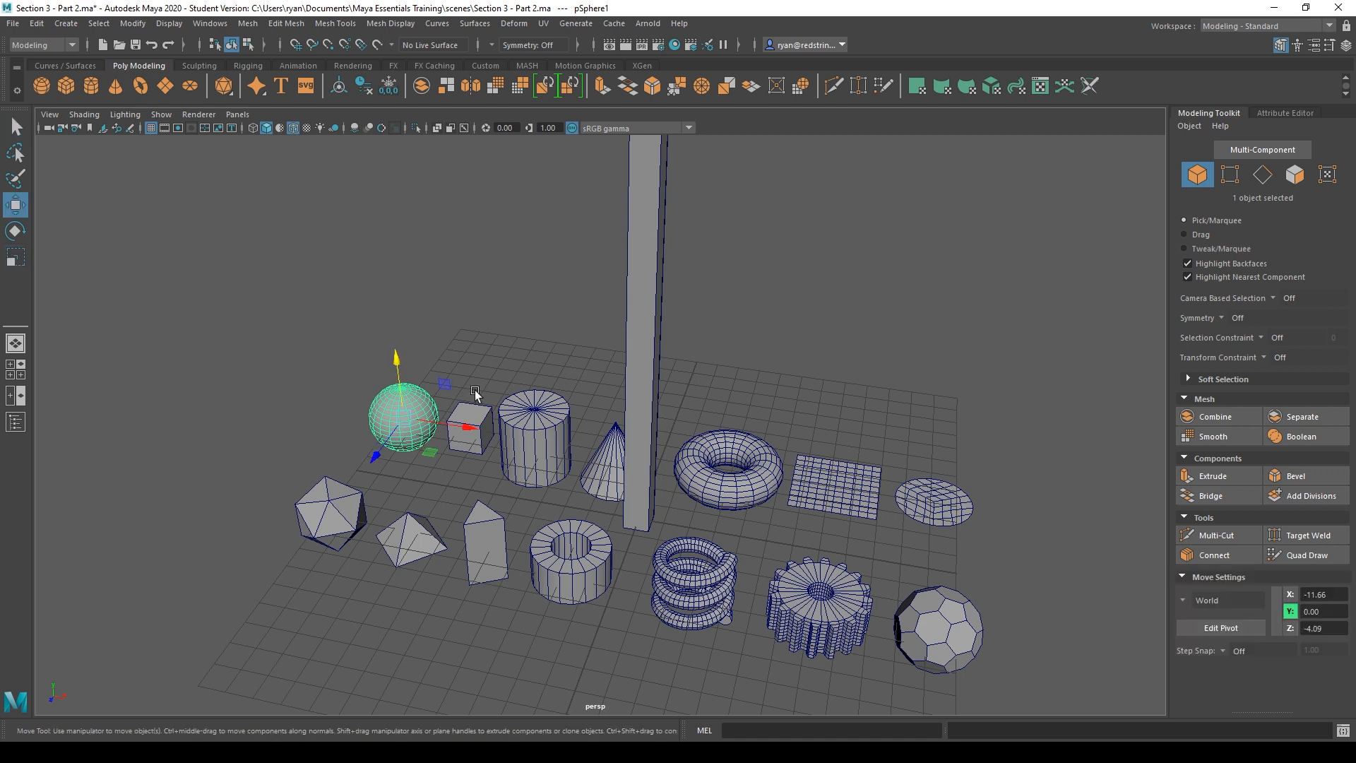
Deselect and reselect the sphere, show its Rotate and Scale manipulators, and return to the Move tool
left_click(417, 310)
left_click(416, 430)
key("e")
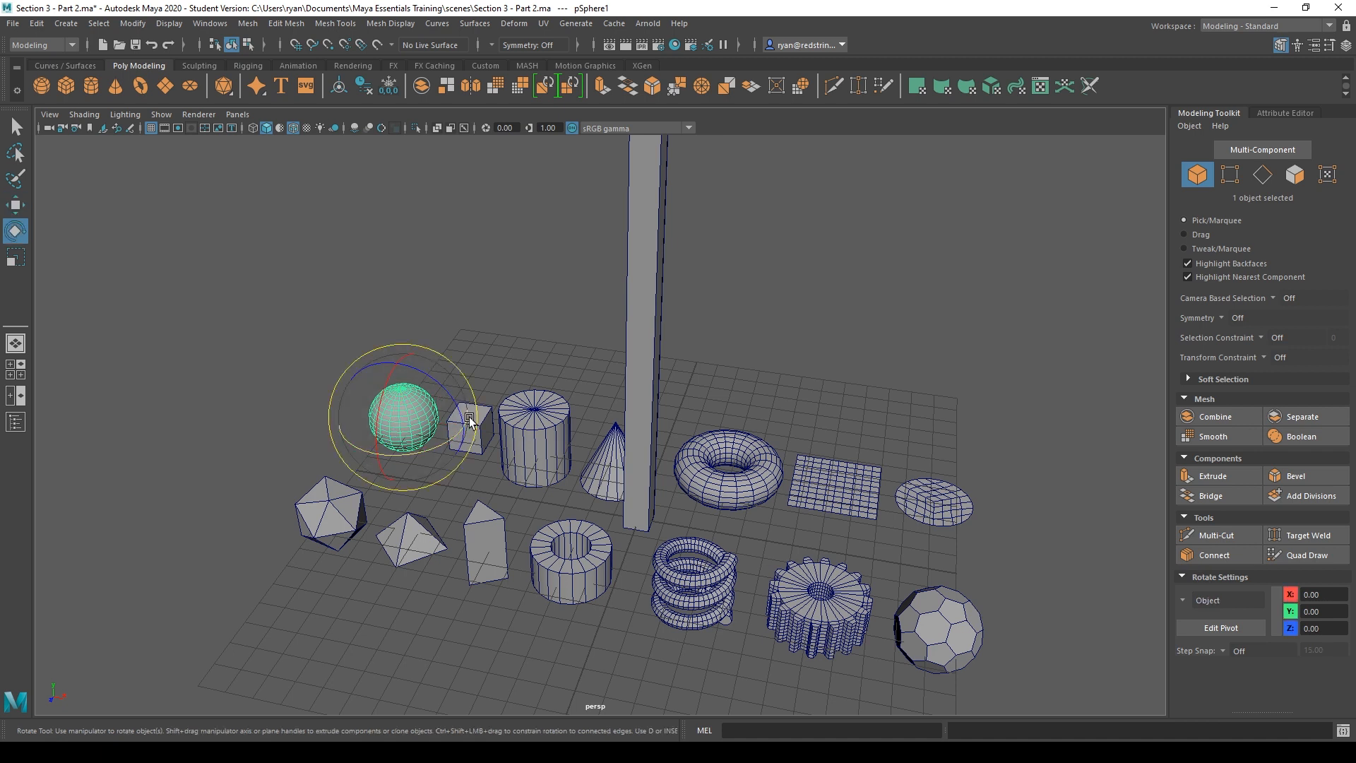
key("r")
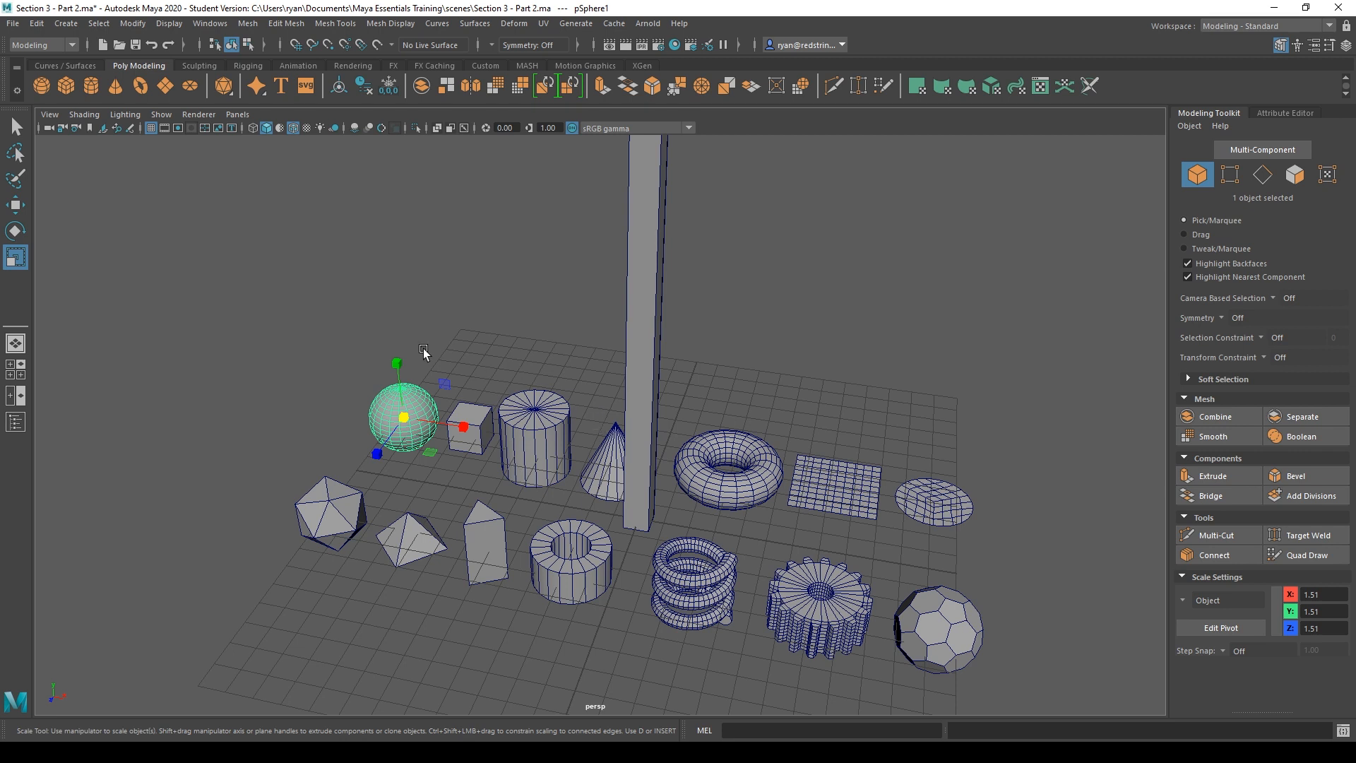
key("w")
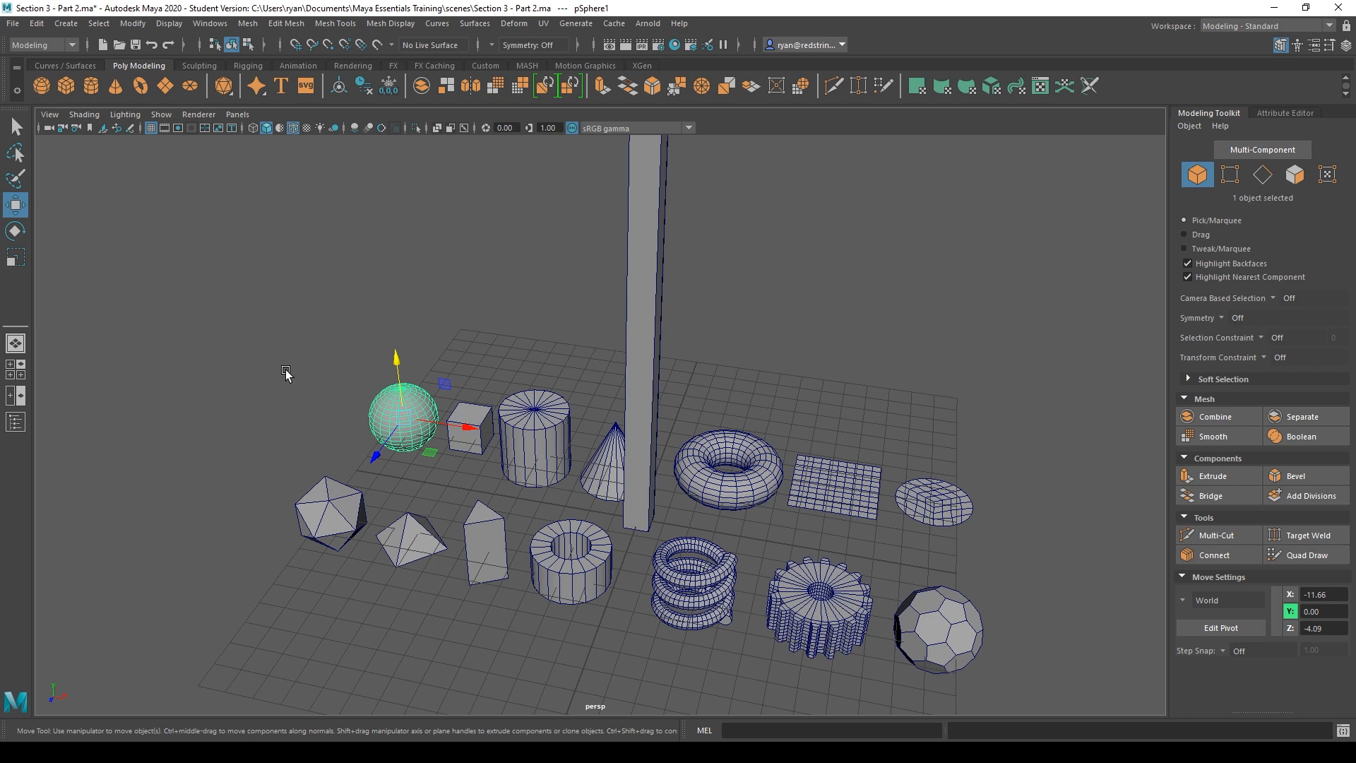
Enlarge the sphere's Move manipulator, then shrink it back down
key("equal")
key("equal")
key("equal")
key("equal")
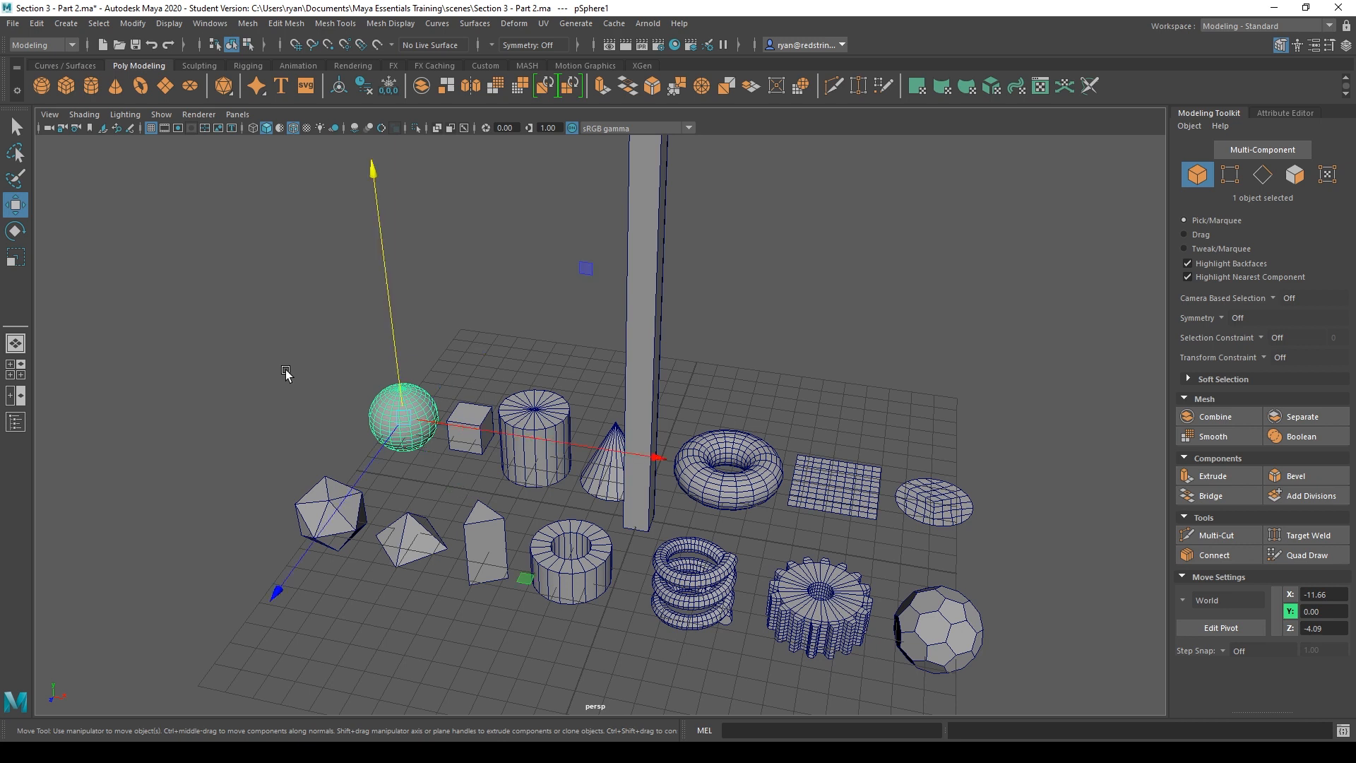
key("minus")
key("minus")
Switch to the Rotate tool on the sphere, shrink its manipulator well inside the sphere and enlarge it again
key("e")
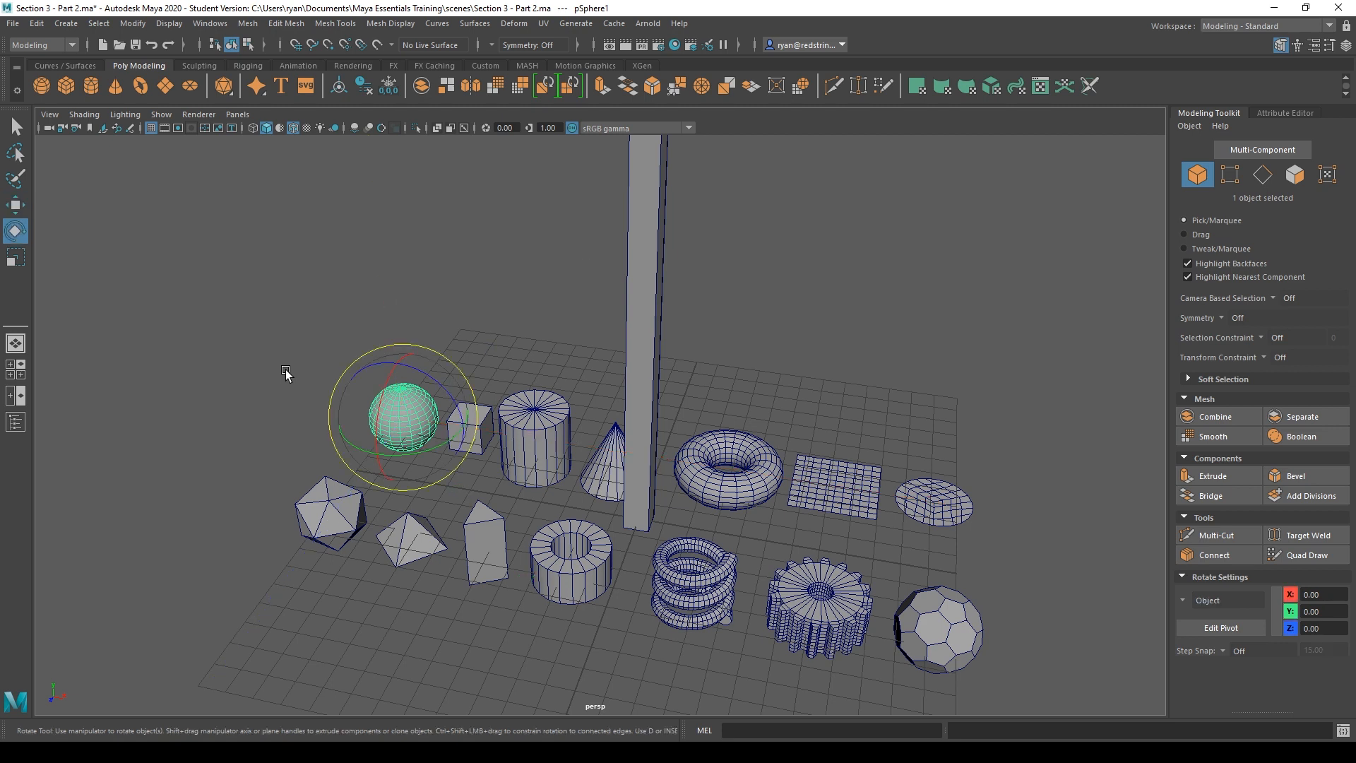
key("equal")
key("minus")
key("minus")
key("minus")
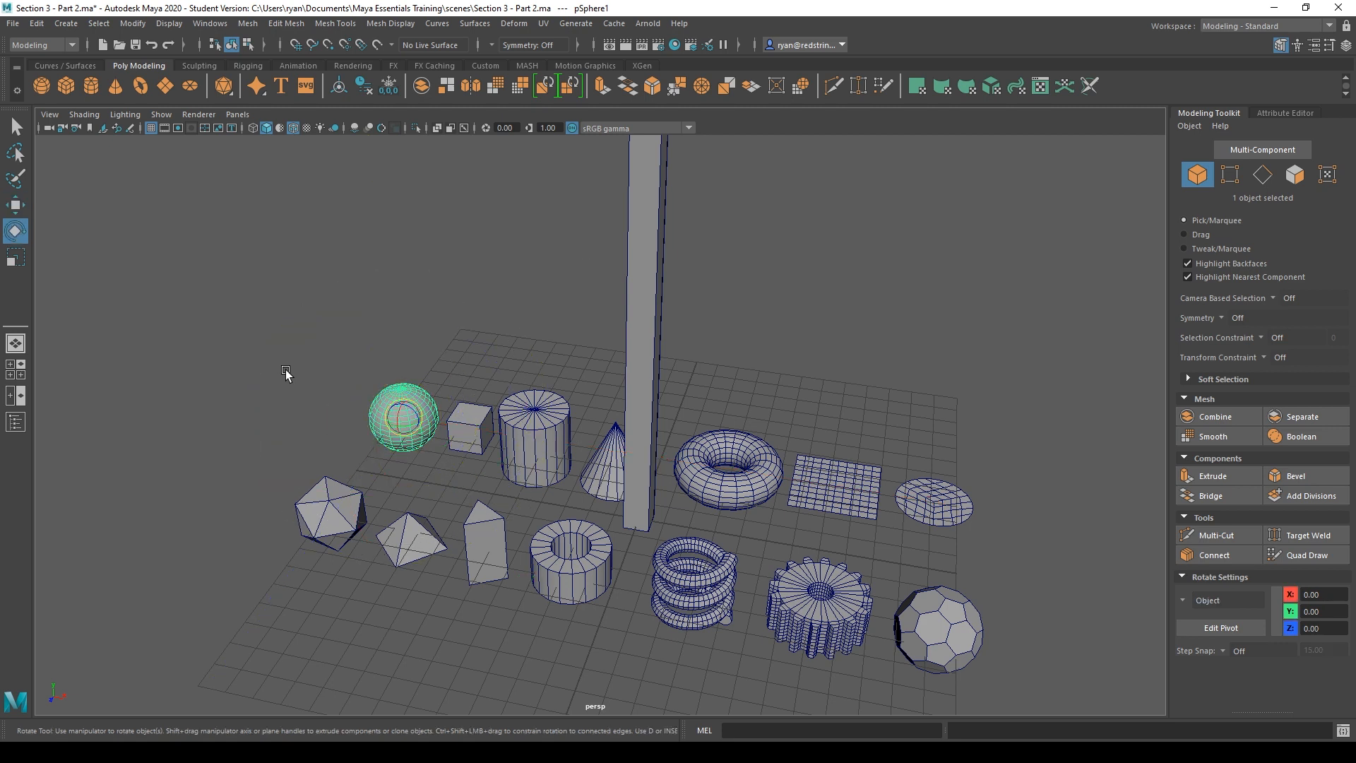
key("equal")
key("equal")
key("equal")
Switch to the Scale tool on the sphere and alternately enlarge and shrink its manipulator
key("r")
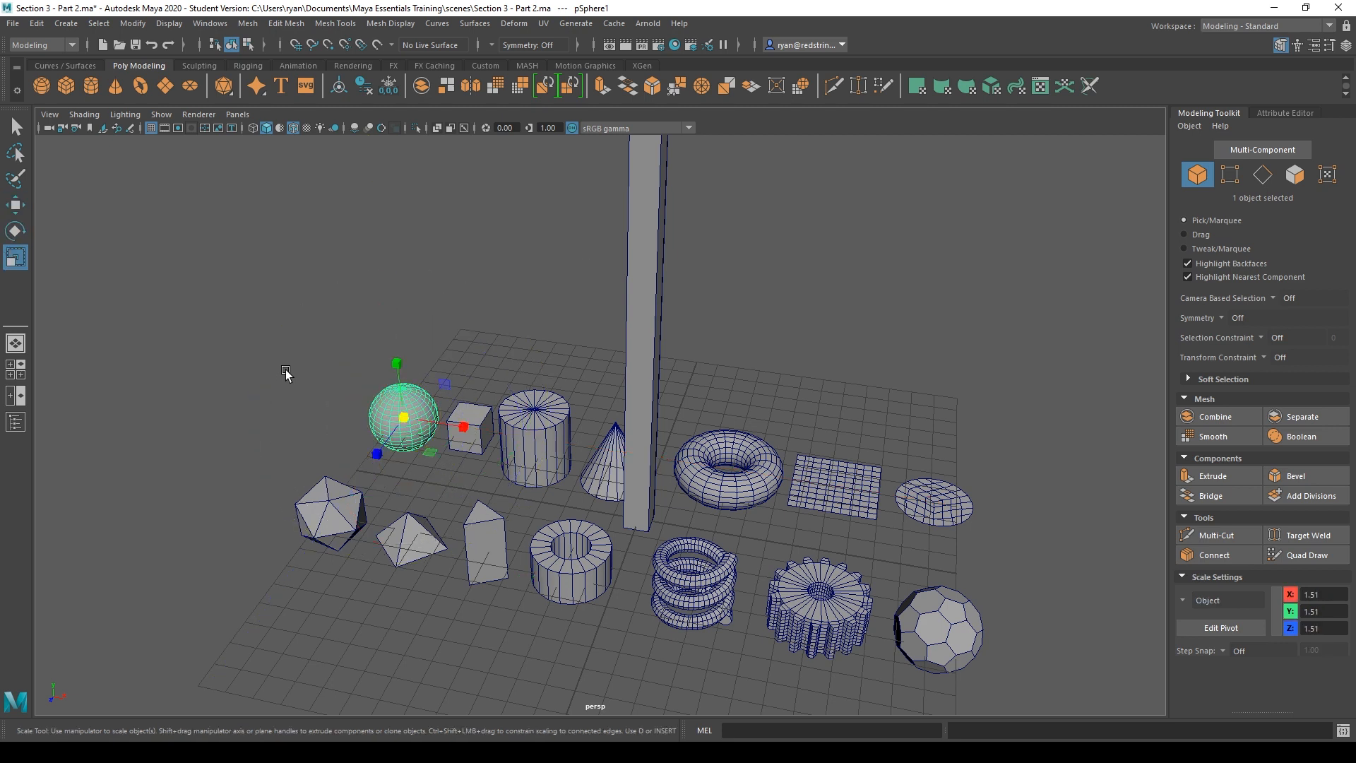
key("equal")
key("equal")
key("minus")
key("minus")
key("equal")
key("equal")
Alternate between the sphere's Rotate, Scale and Move manipulators while restoring the manipulator size, ending on the Move tool
key("e")
key("r")
key("e")
key("r")
key("minus")
key("minus")
key("minus")
key("w")
key("e")
key("r")
key("equal")
key("w")
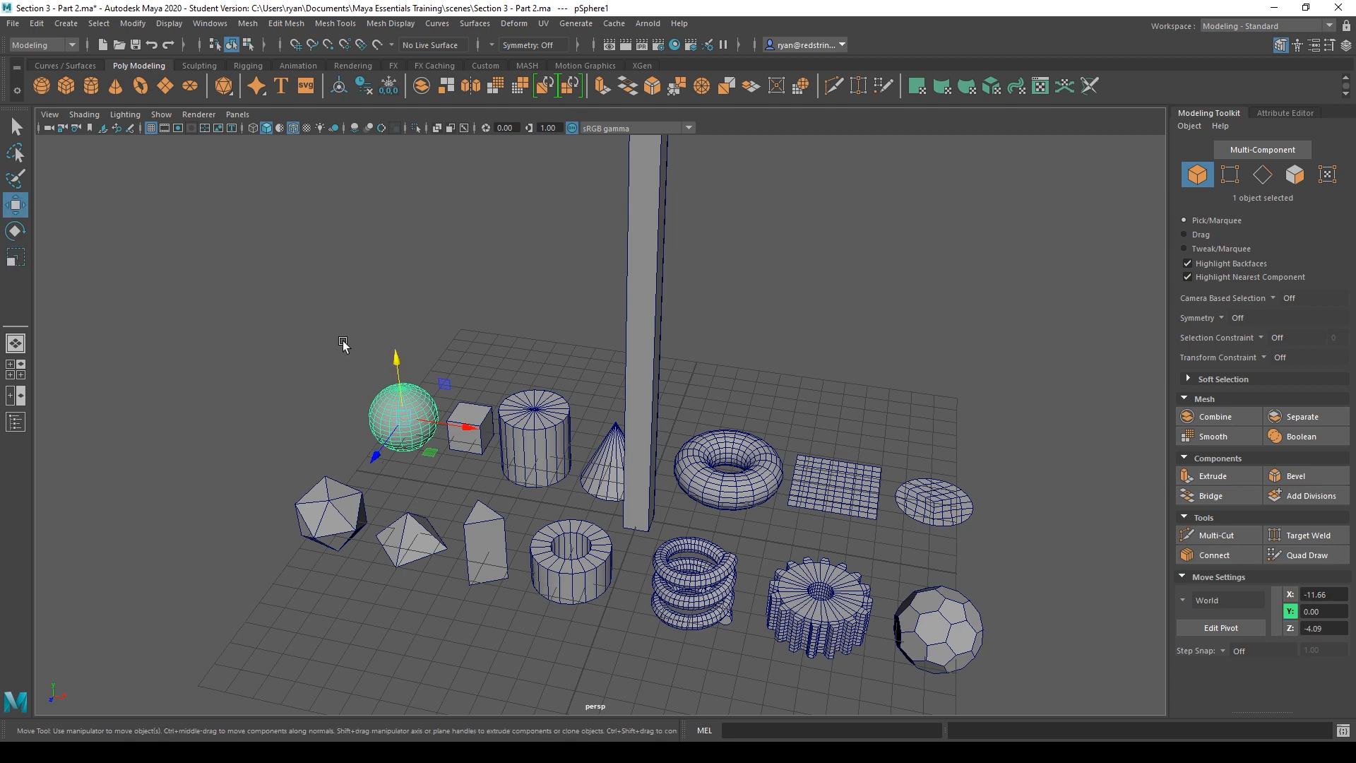
Reselect the sphere and cycle twice through the Rotate, Scale and Move manipulators, finishing with Move
left_click(469, 332)
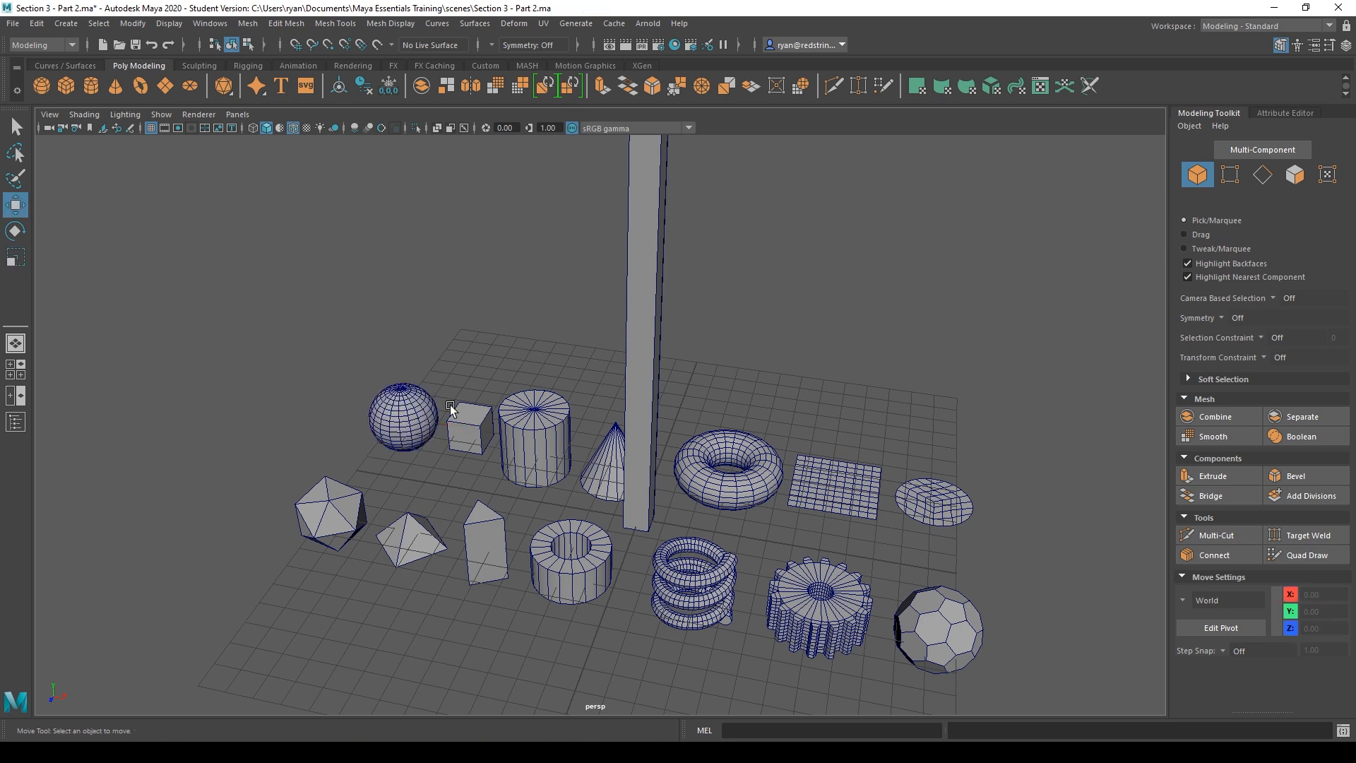
left_click(418, 417)
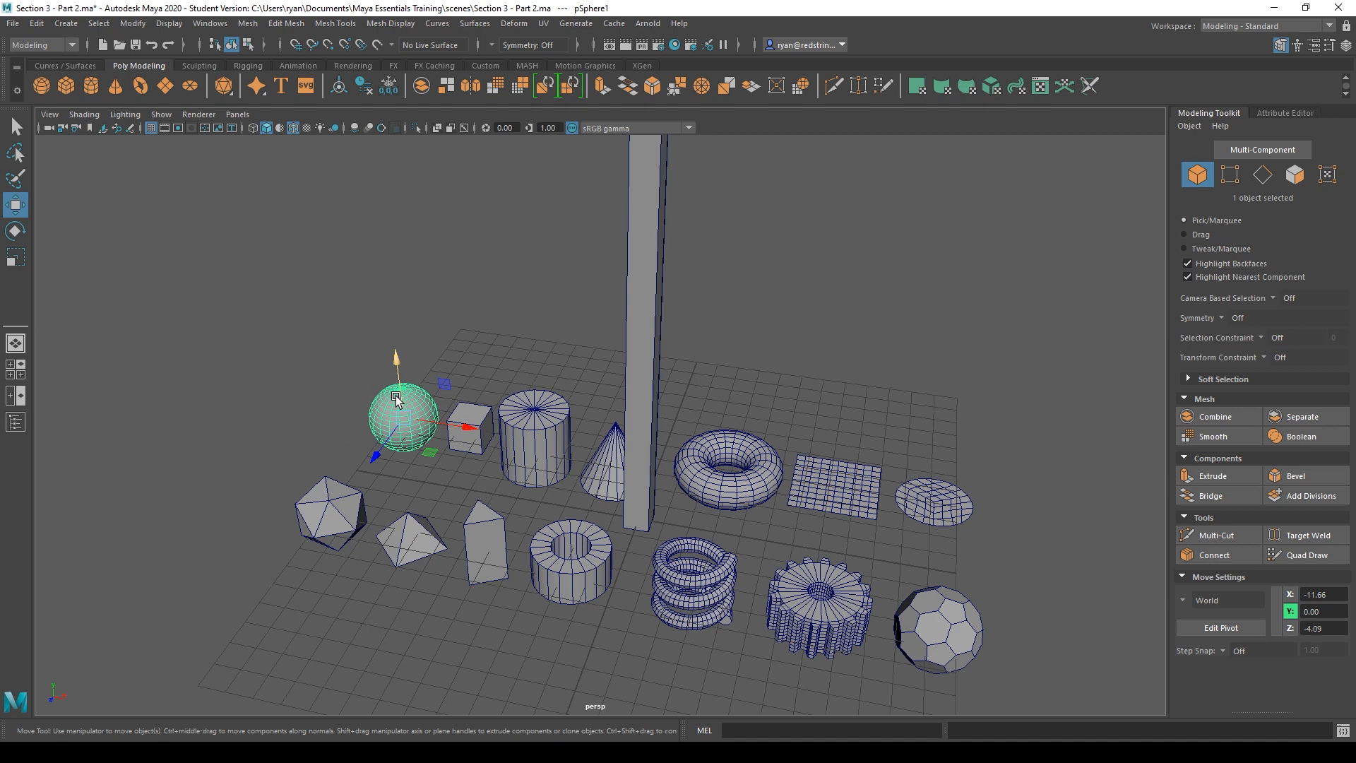
key("e")
key("r")
key("w")
key("e")
key("r")
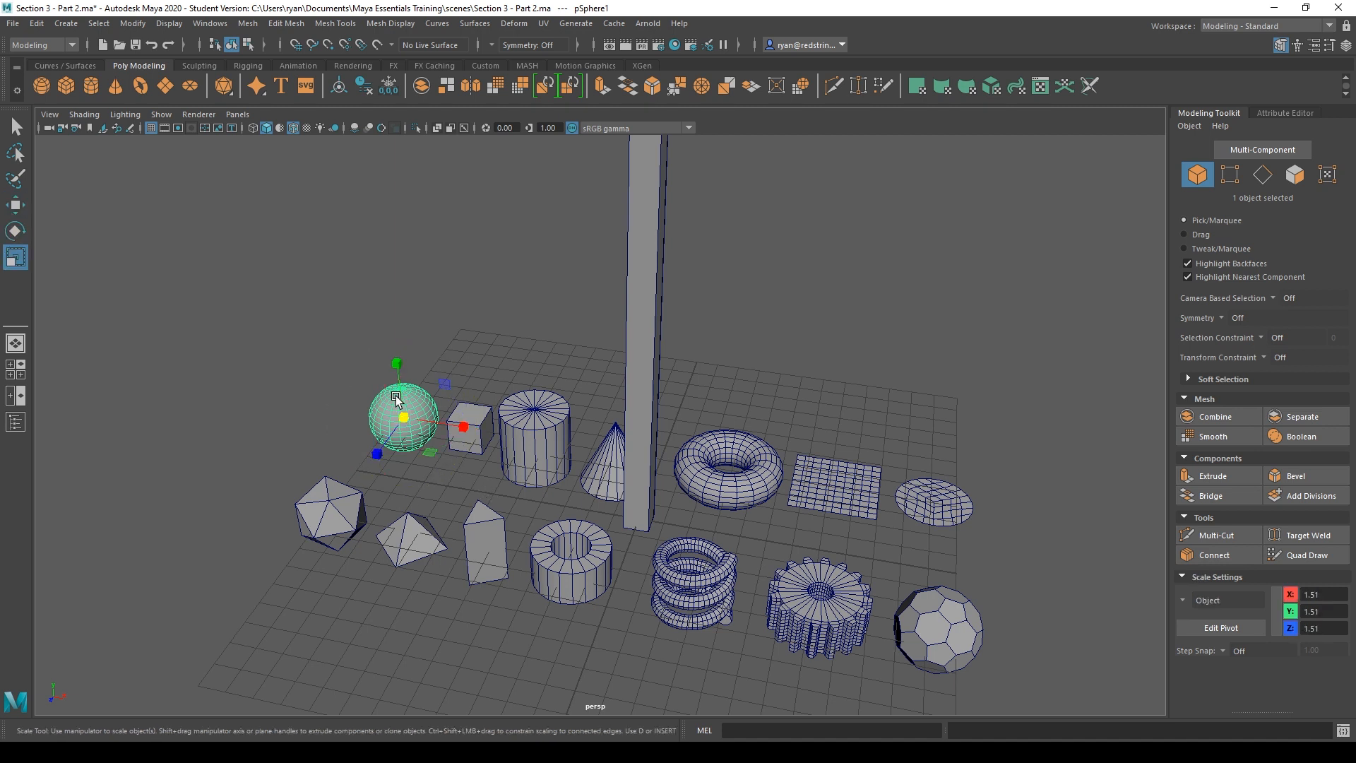
key("w")
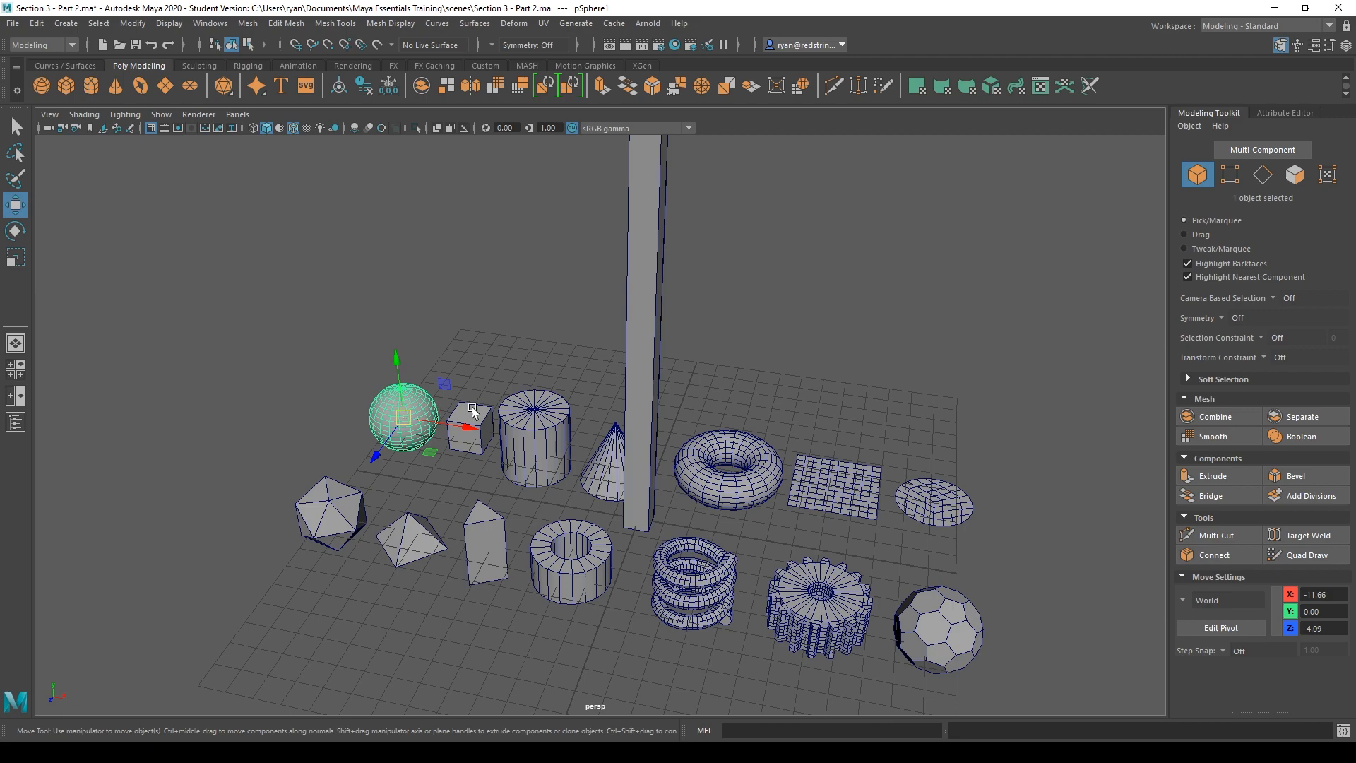
Examine the X, Y and Z axes of the sphere's Move manipulator up close and from several angles
scroll(471, 413, "up", 5)
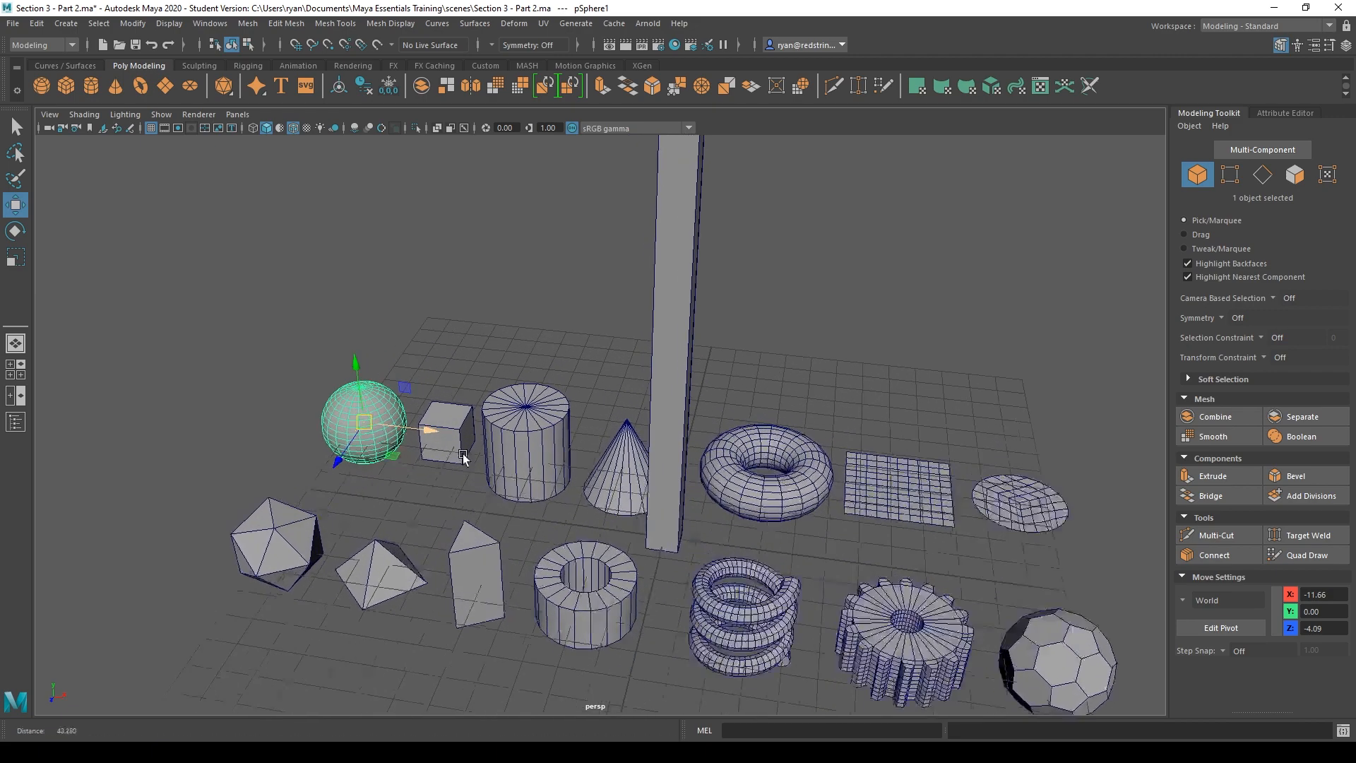
scroll(477, 449, "up", 5)
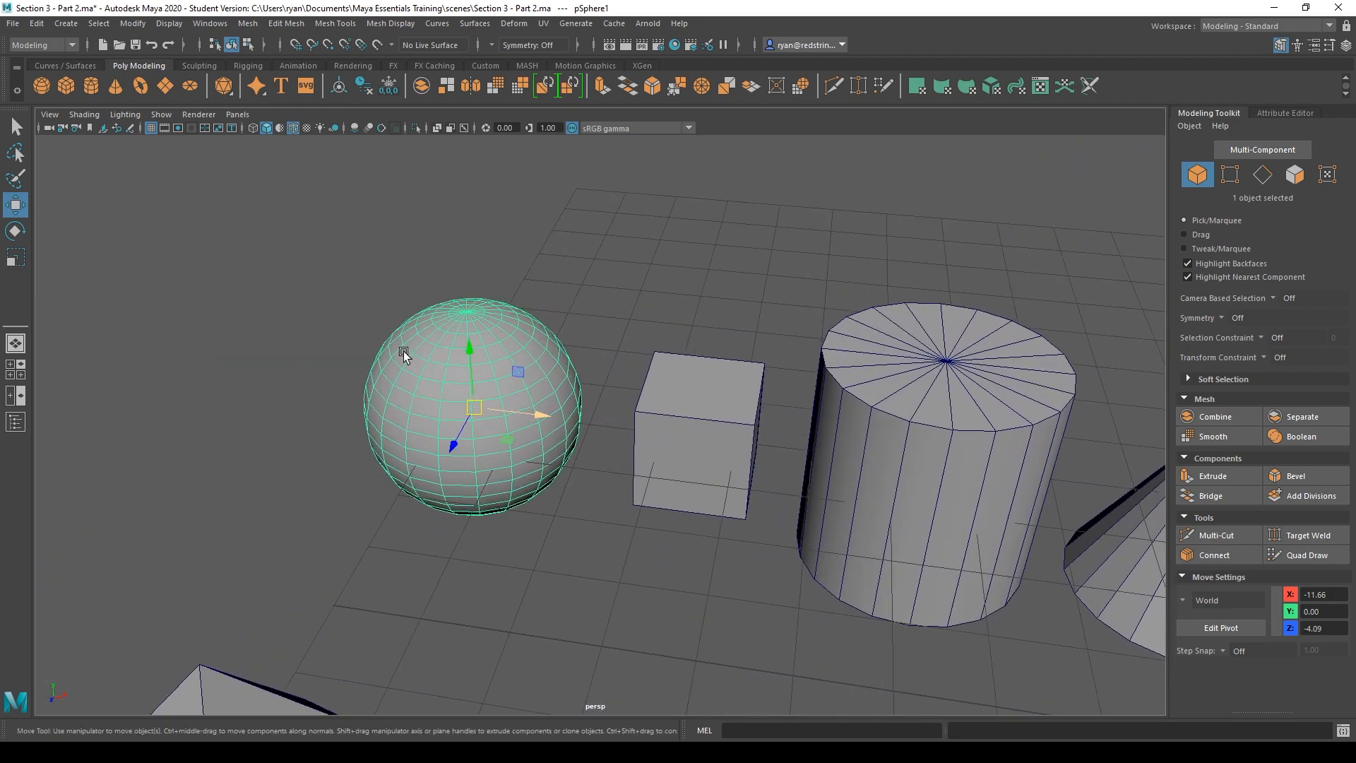
middle_click_drag(387, 349, 420, 385, "alt")
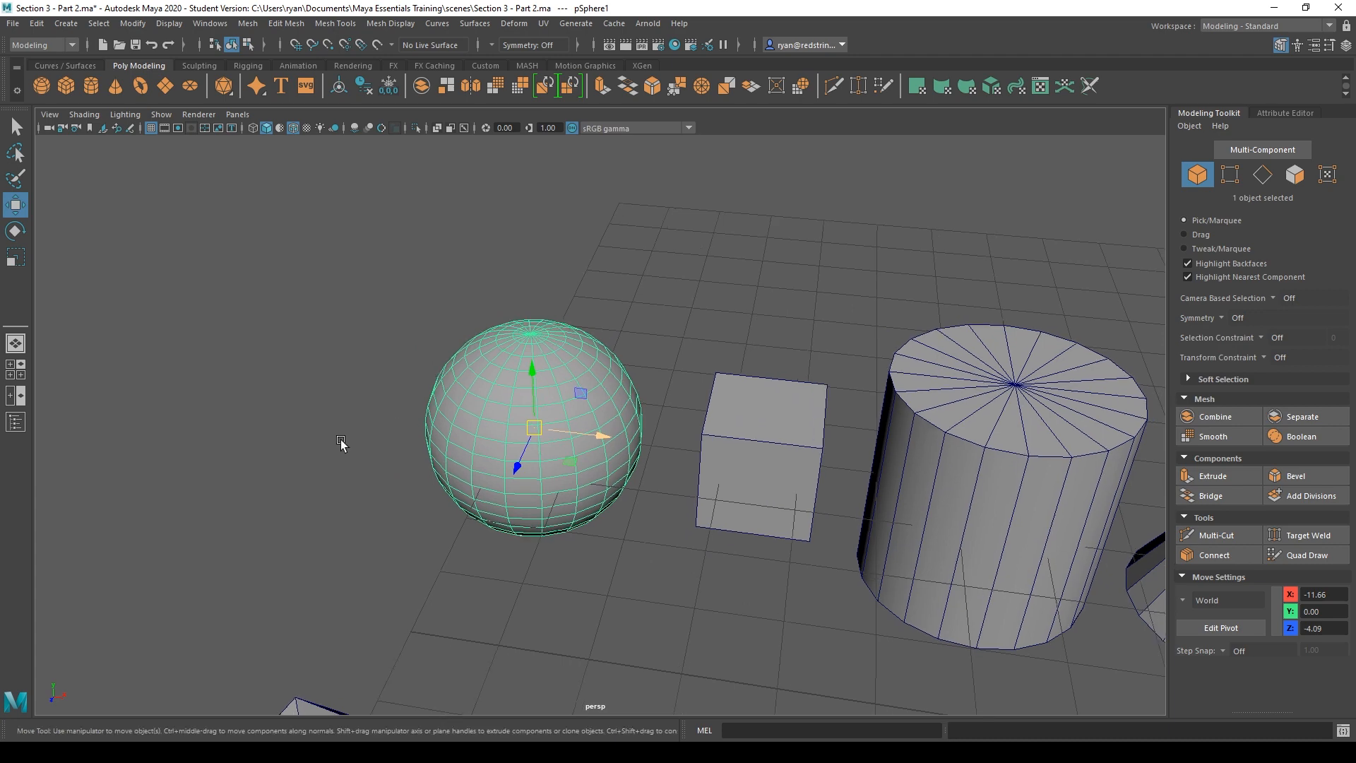
scroll(388, 461, "up", 2)
scroll(388, 460, "up", 1)
mouse_move(362, 465)
left_mouse_down("alt")
mouse_move(345, 457)
mouse_move(351, 479)
left_mouse_up("alt")
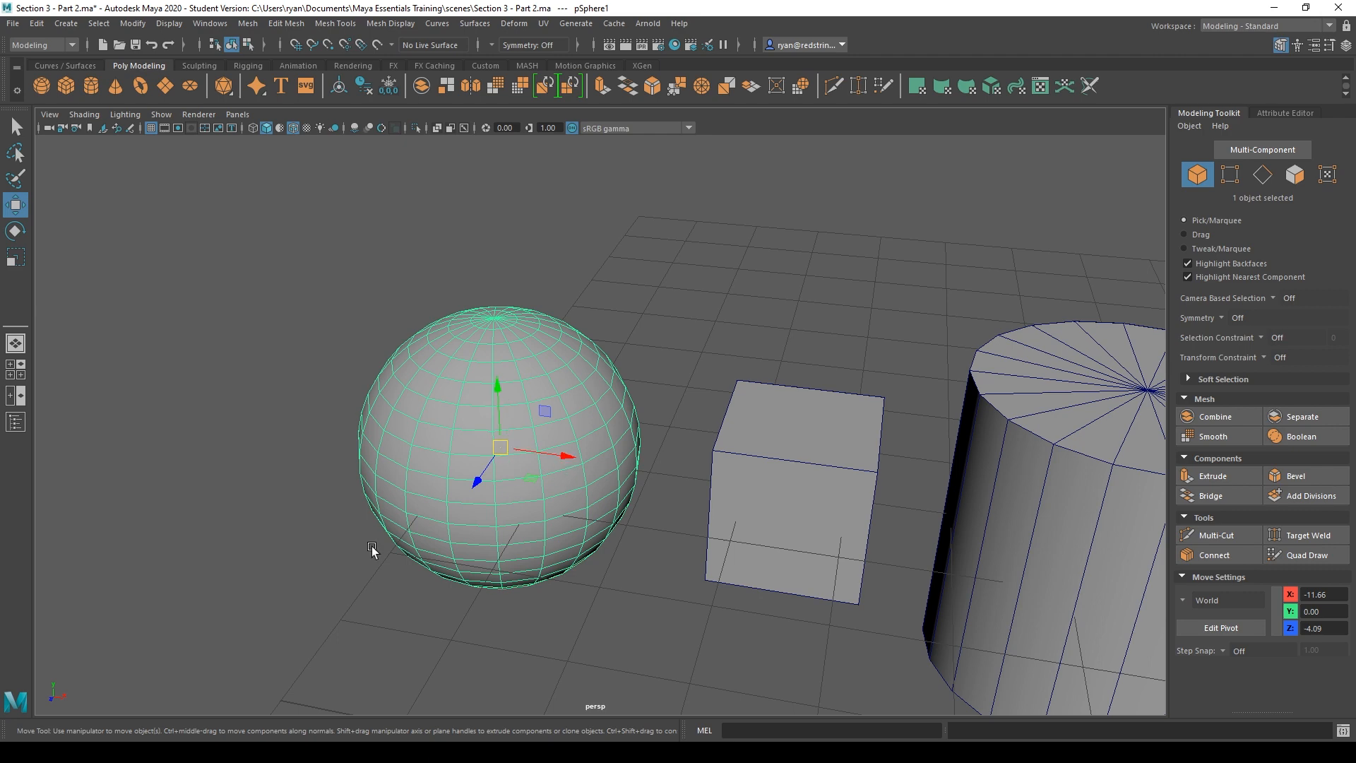
left_click_drag(371, 546, 423, 426, "alt")
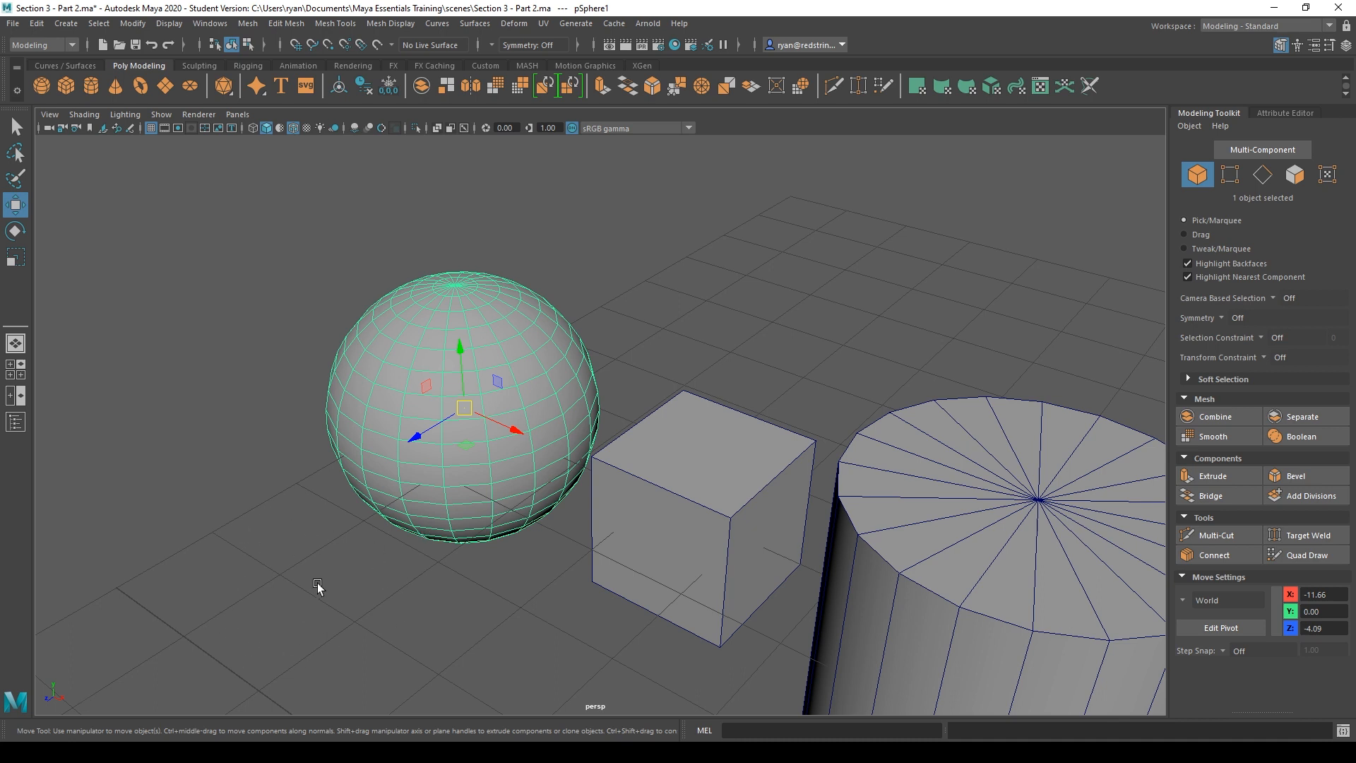
scroll(522, 628, "down", 5)
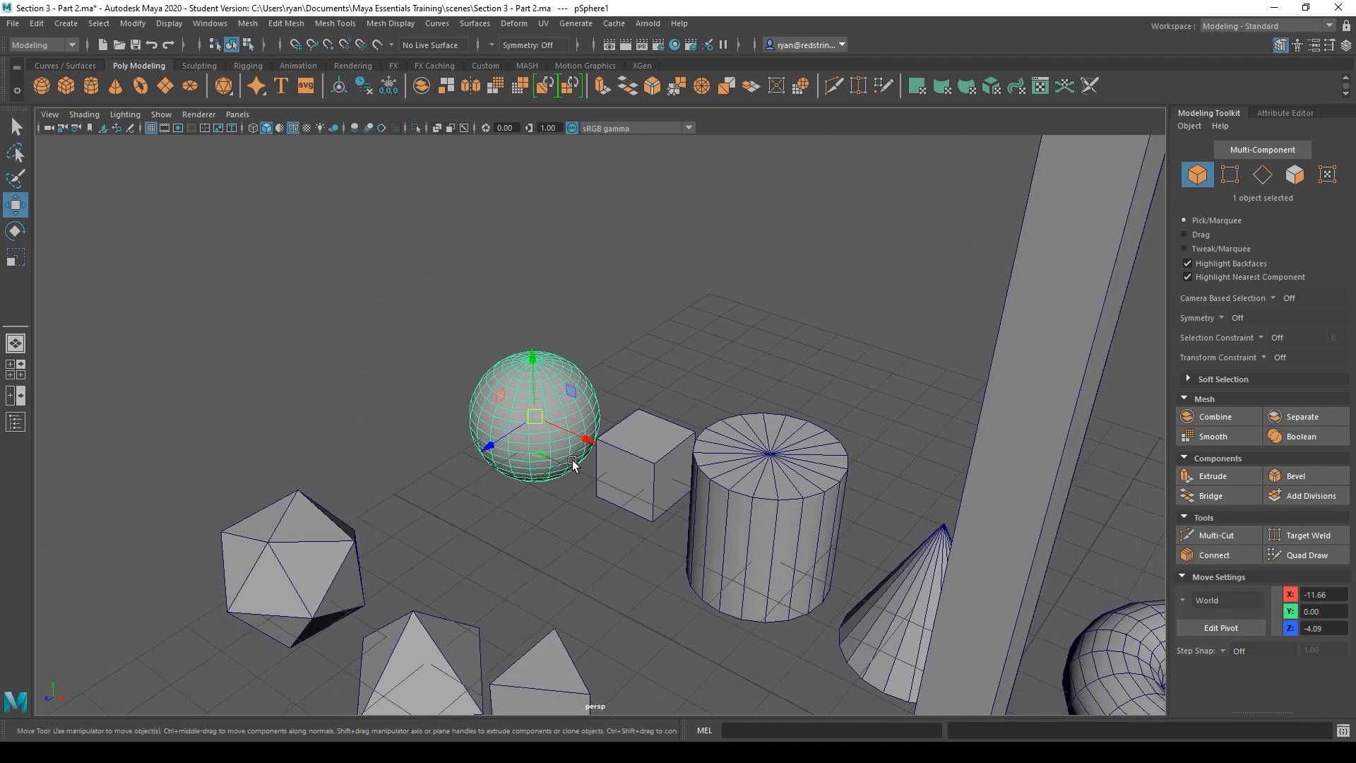
left_click_drag(532, 373, 632, 398, "alt")
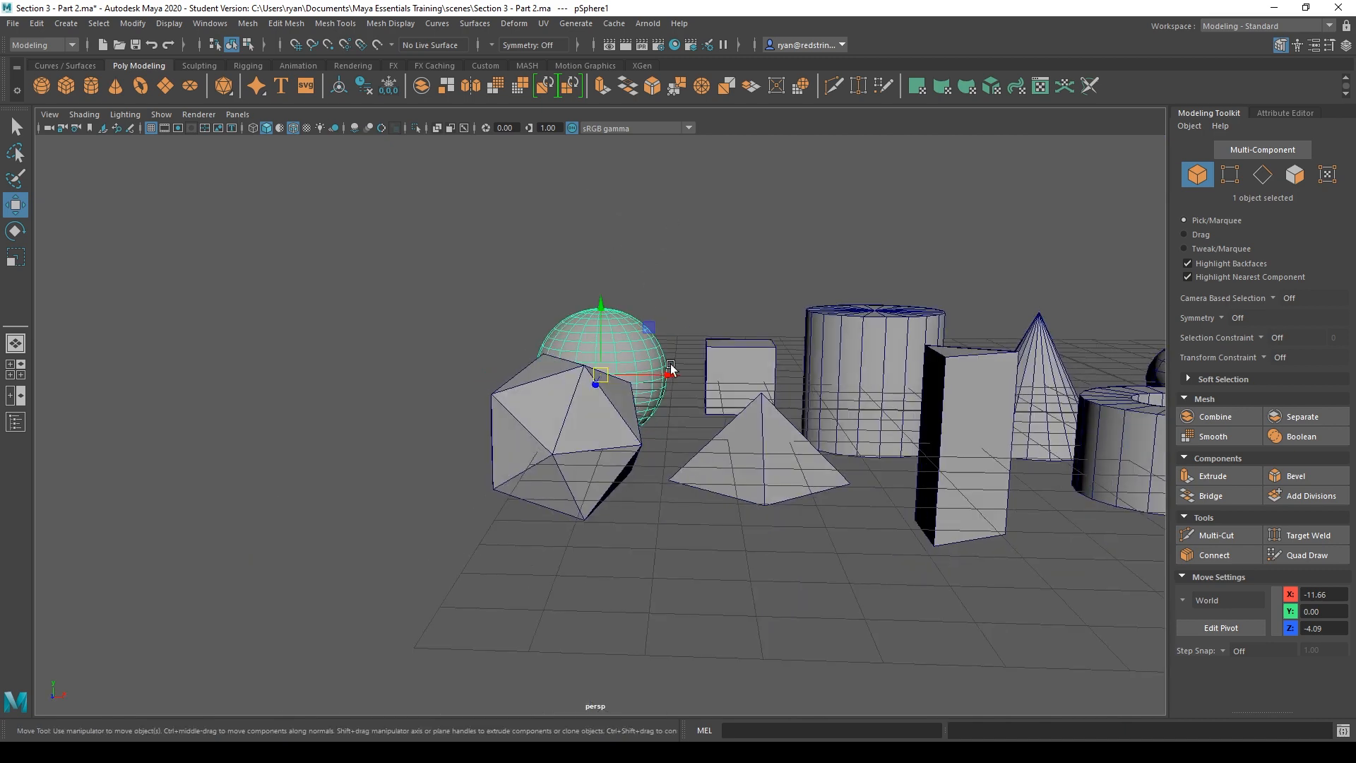
left_click_drag(738, 351, 638, 362, "alt")
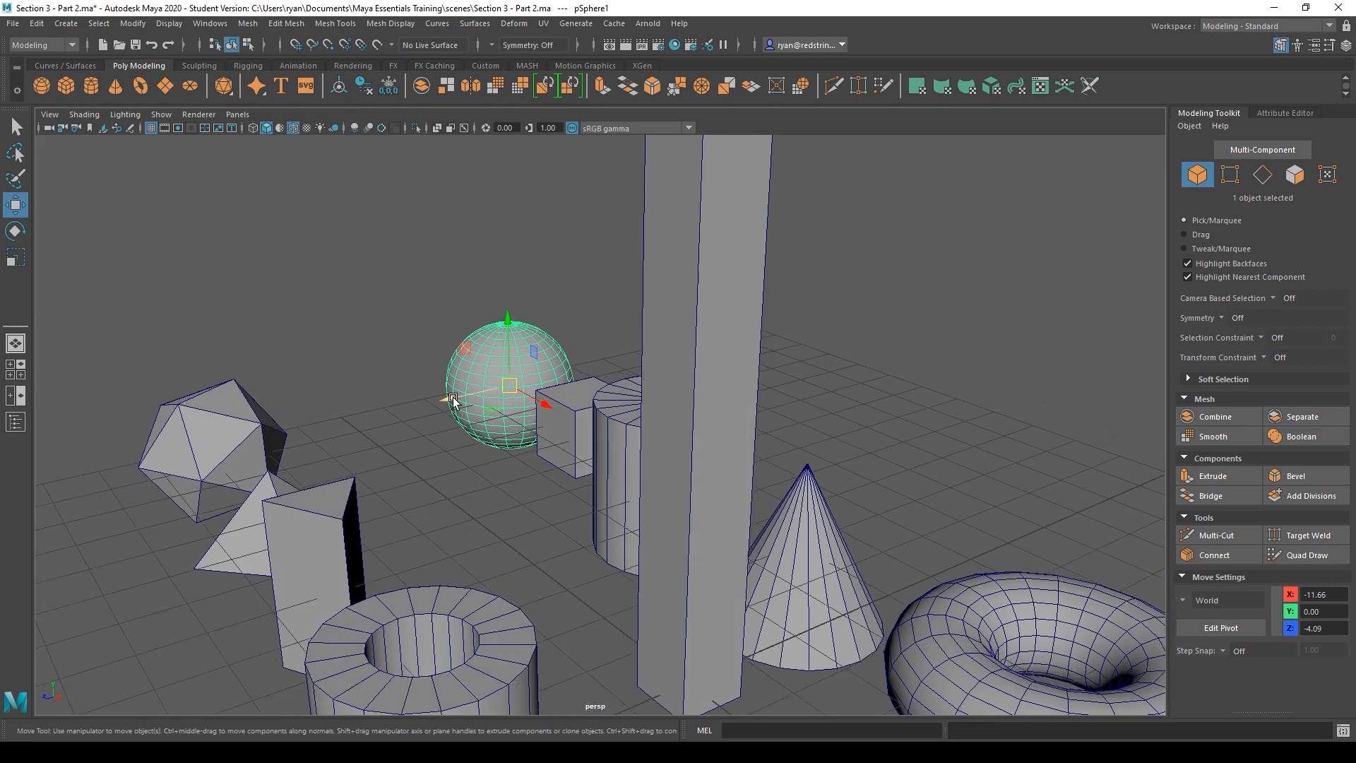
Move the sphere along single axes to about X -10.82, Y 2.26, Z -2.81
left_click_drag(492, 334, 518, 375, "alt")
scroll(522, 410, "up", 3)
left_click_drag(460, 442, 395, 473)
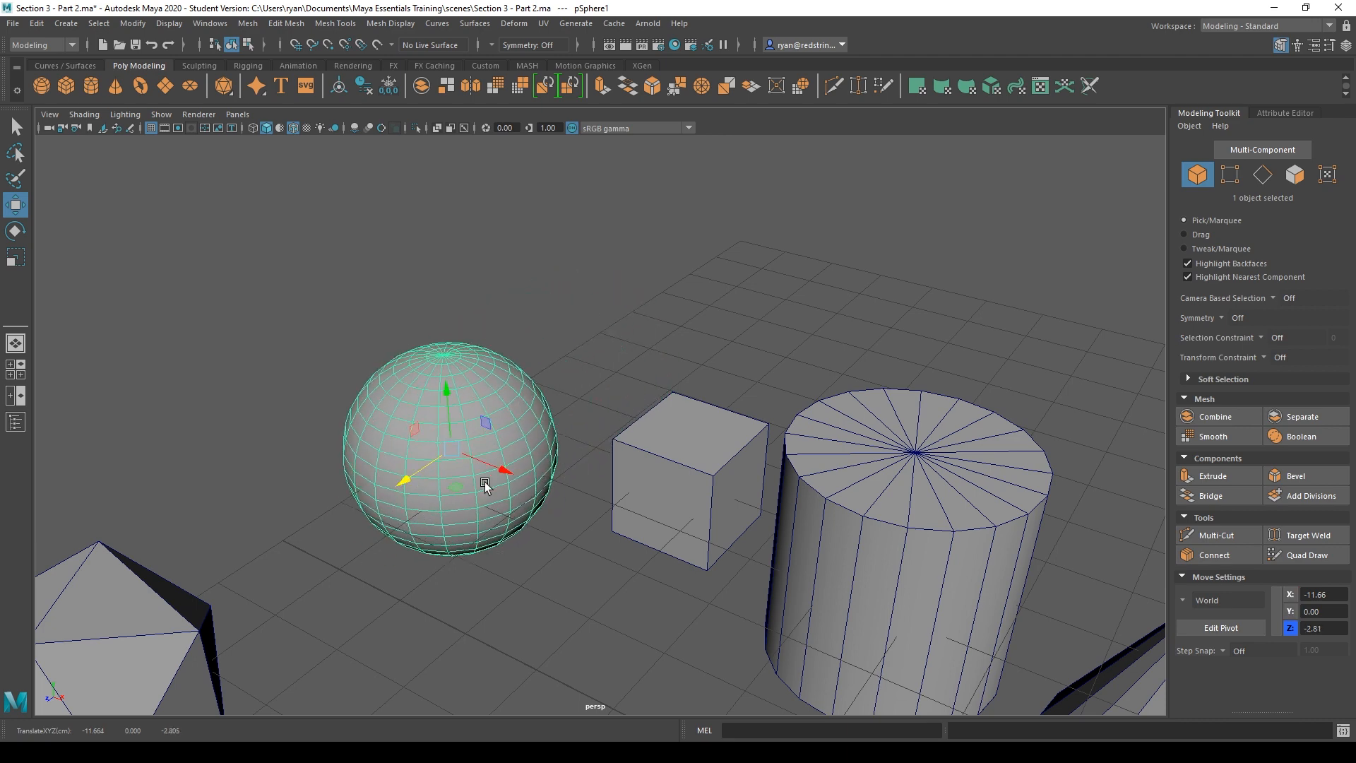
left_click_drag(506, 467, 473, 487)
left_click_drag(418, 383, 428, 271)
left_click_drag(478, 381, 551, 409)
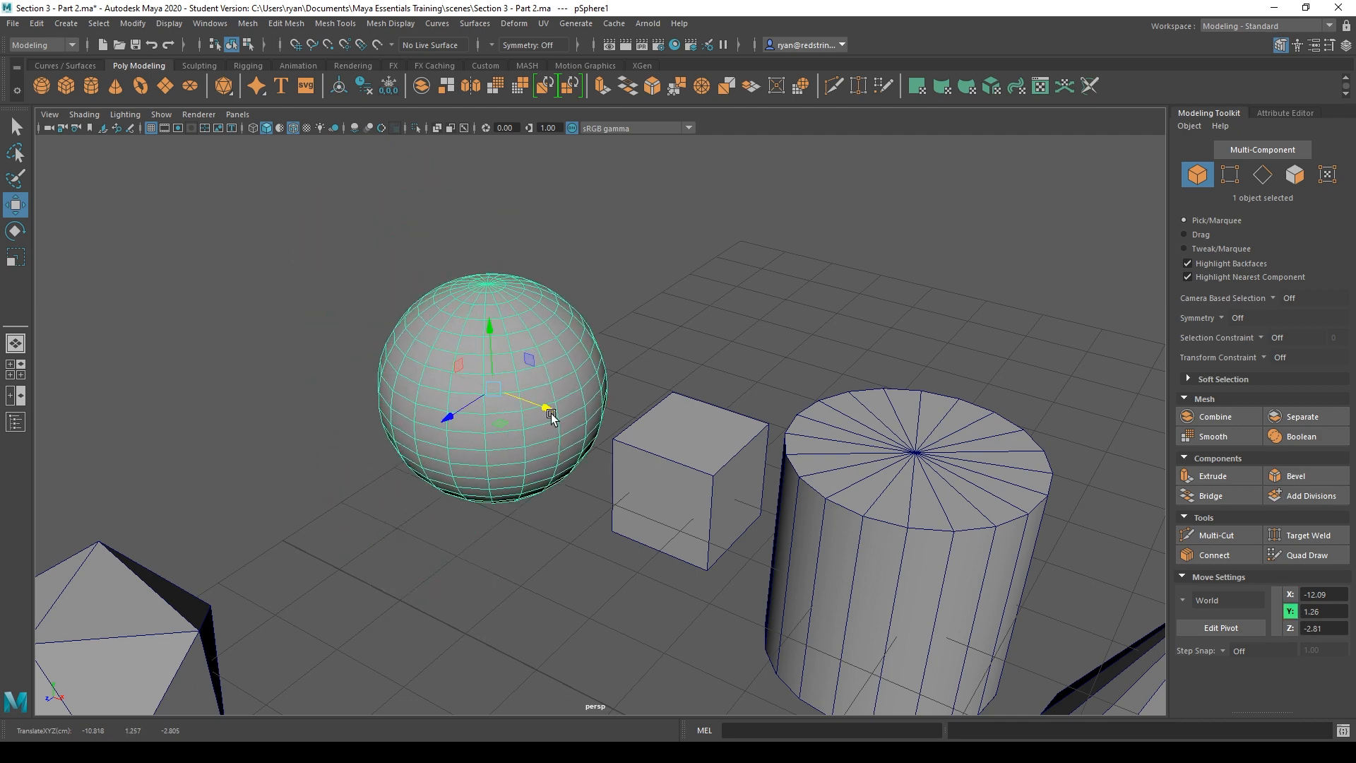
left_click_drag(492, 311, 478, 251)
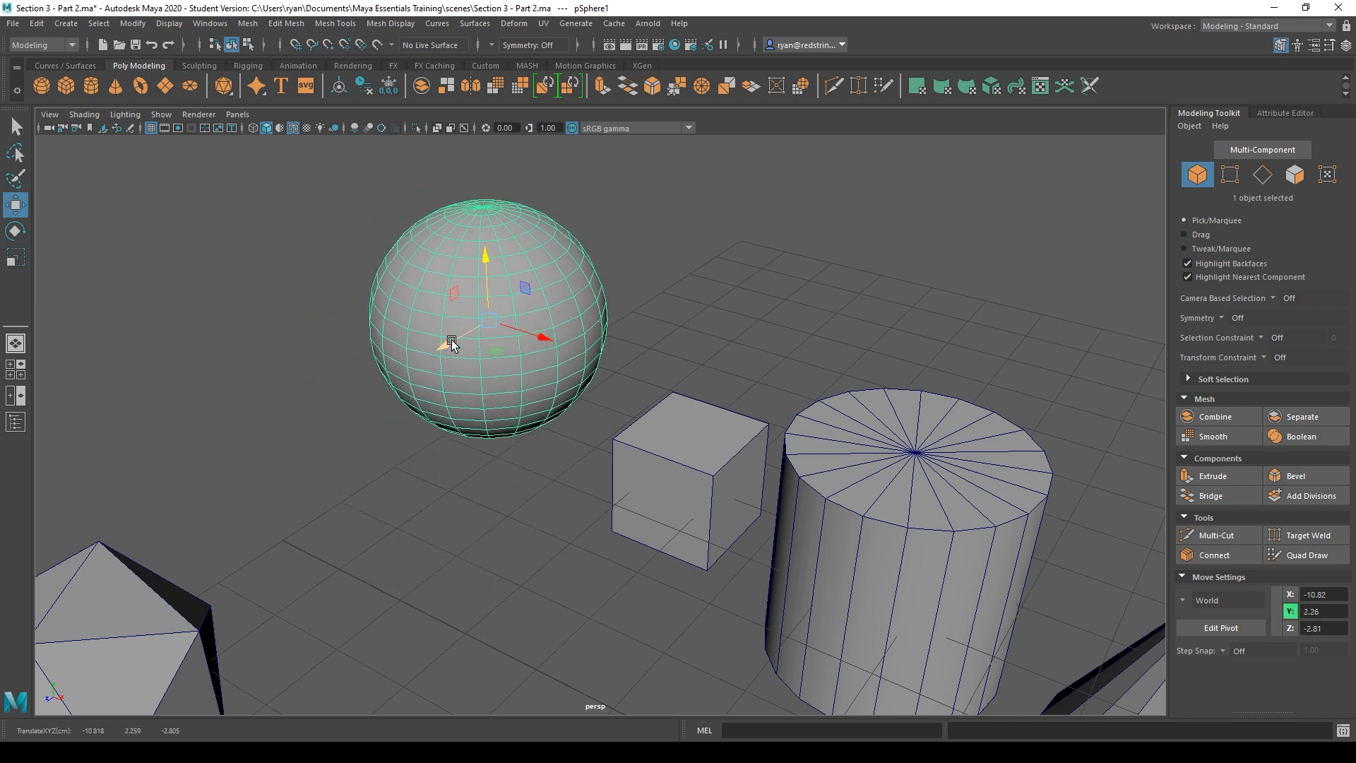
Move the sphere in the XZ plane, lower it along Y and shift it along X to about -11.12, 1.30, -1.20
left_click_drag(498, 351, 482, 428)
left_click_drag(460, 332, 462, 405)
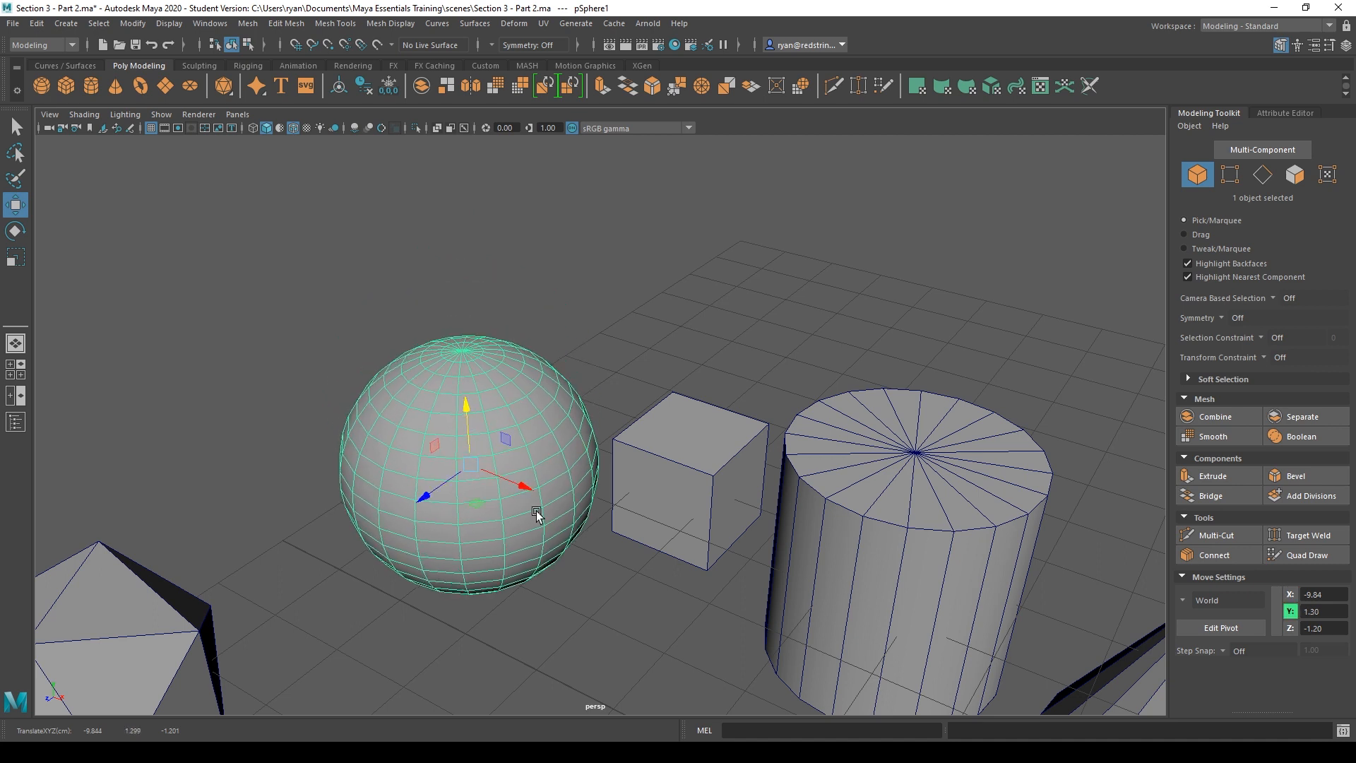
left_click_drag(522, 484, 444, 450)
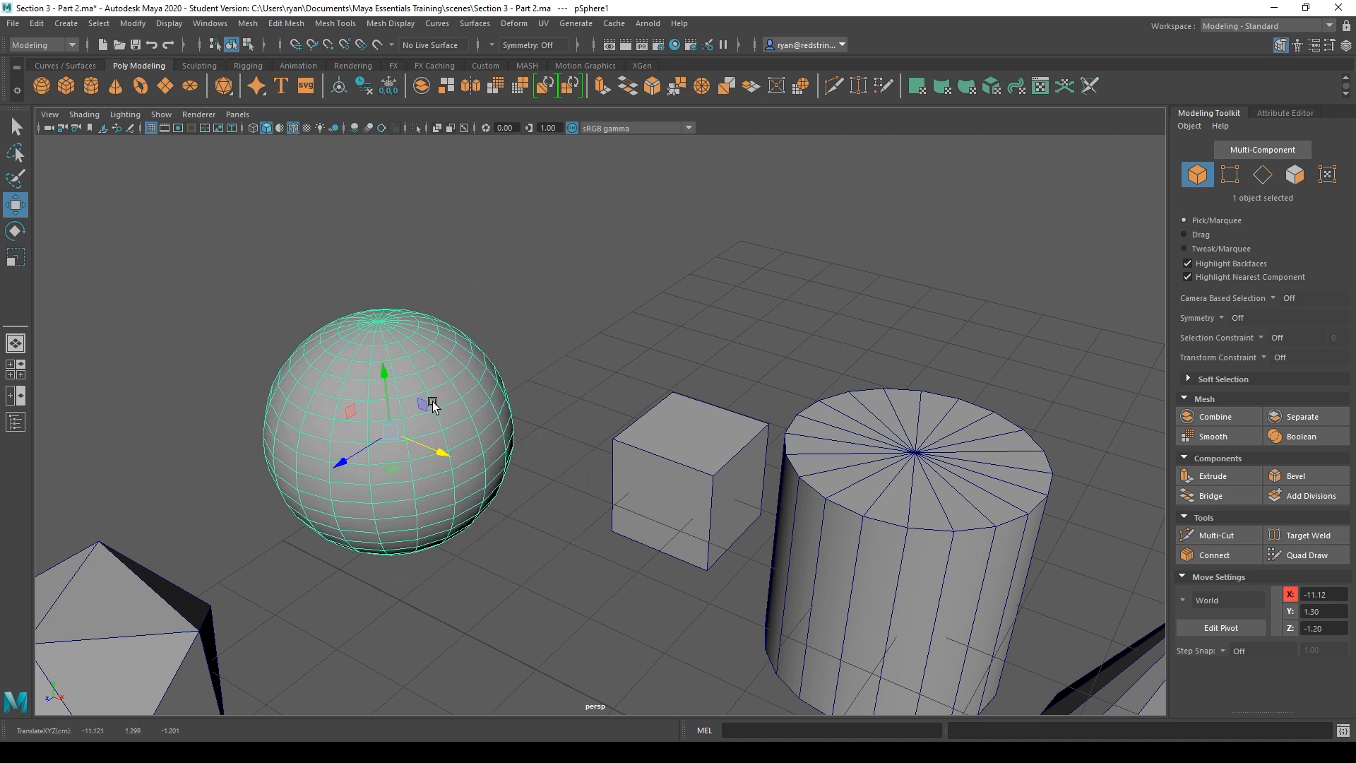
Move the sphere with the Move manipulator's plane handles to about X -8.86, Y 9.63, Z -0.97
left_click_drag(427, 404, 604, 362)
right_click_drag(603, 362, 477, 325, "alt")
left_click_drag(477, 325, 501, 473, "alt")
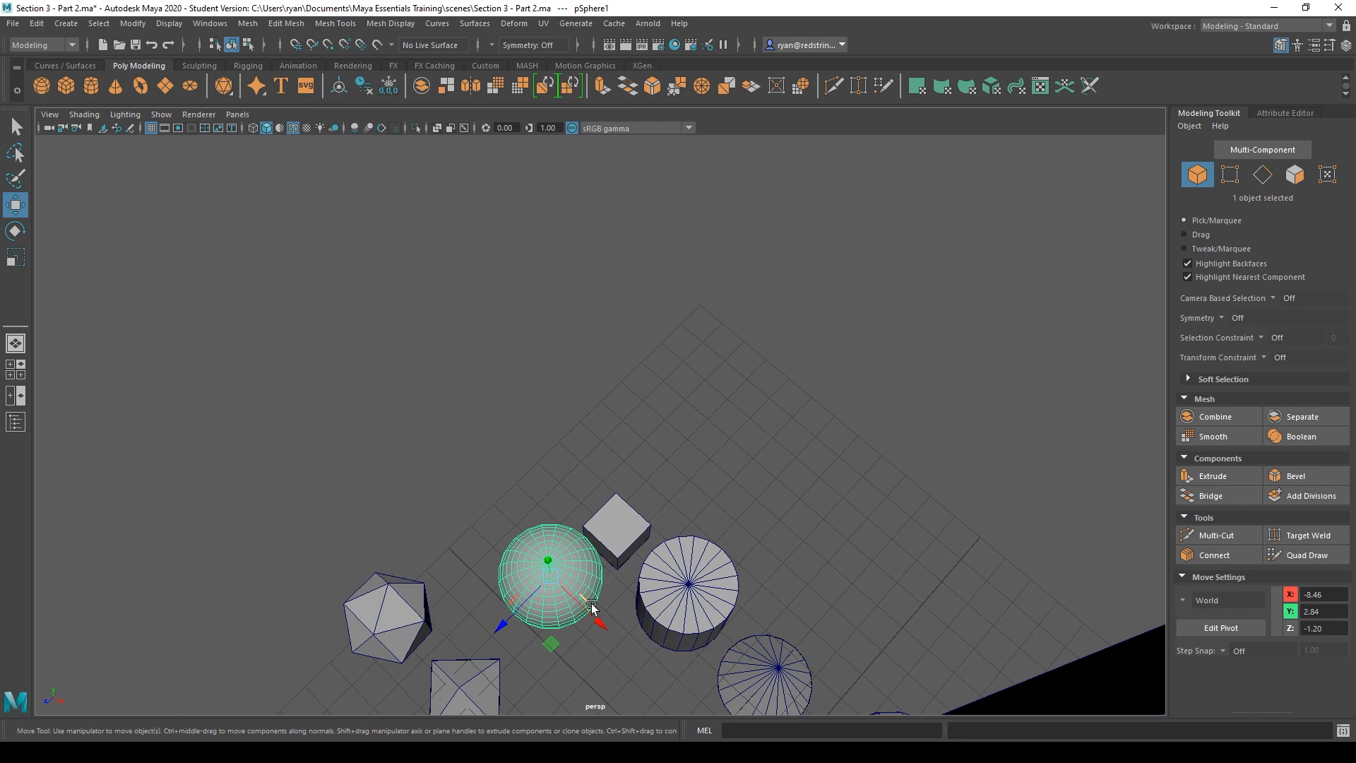
left_click_drag(586, 599, 543, 514)
middle_click_drag(554, 413, 553, 487, "alt")
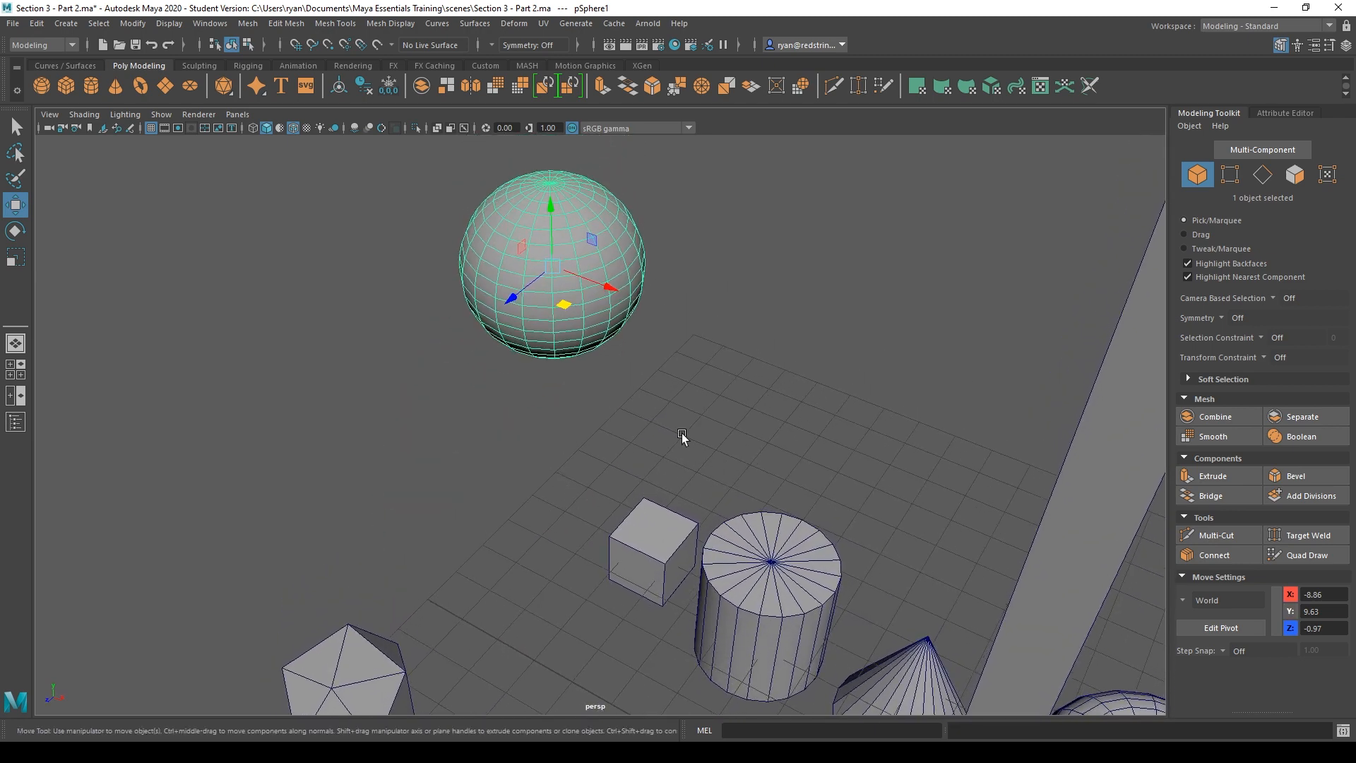
Move the sphere freely with the Move manipulator's centre handle from different view angles to about X -11.91, Y 0.19, Z -4.19
left_click_drag(548, 273, 715, 519)
left_click_drag(861, 363, 709, 415)
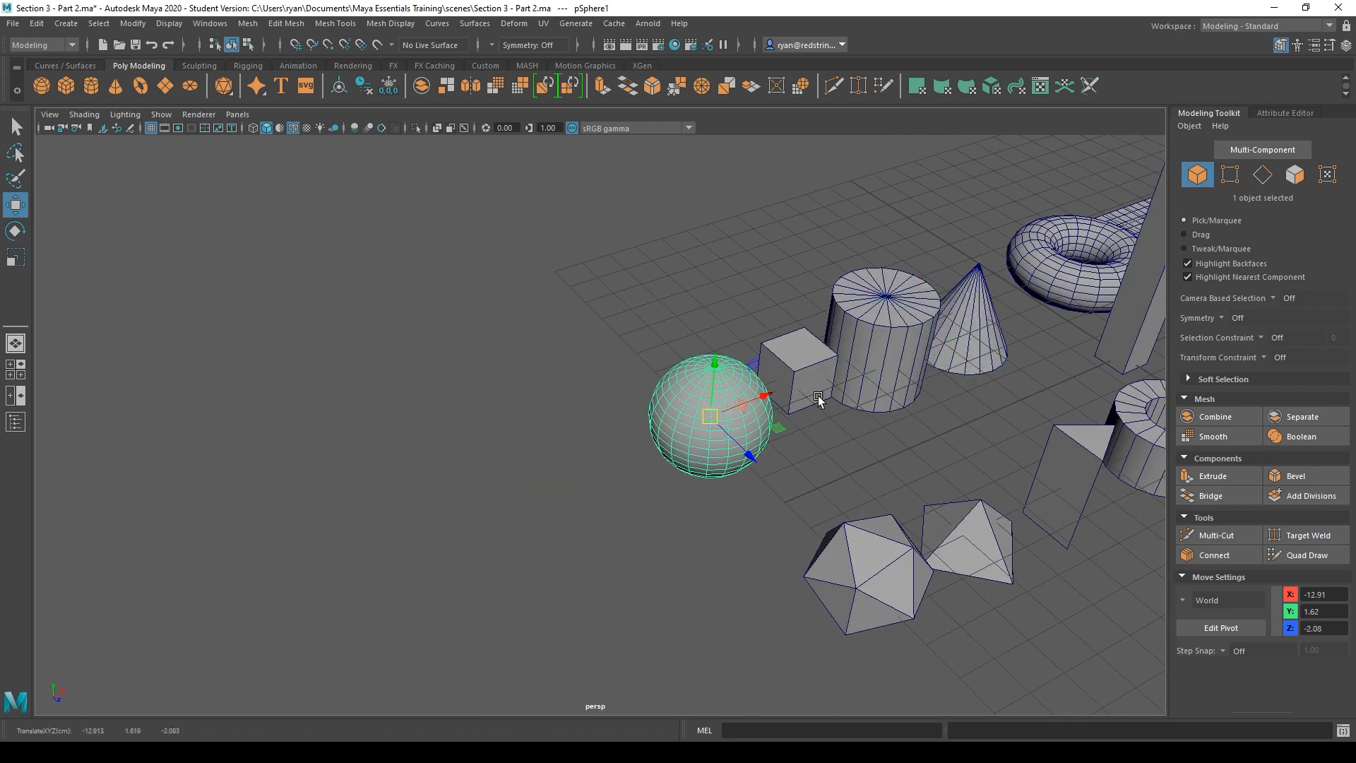
left_click_drag(819, 399, 726, 479, "alt")
left_click_drag(643, 555, 646, 388)
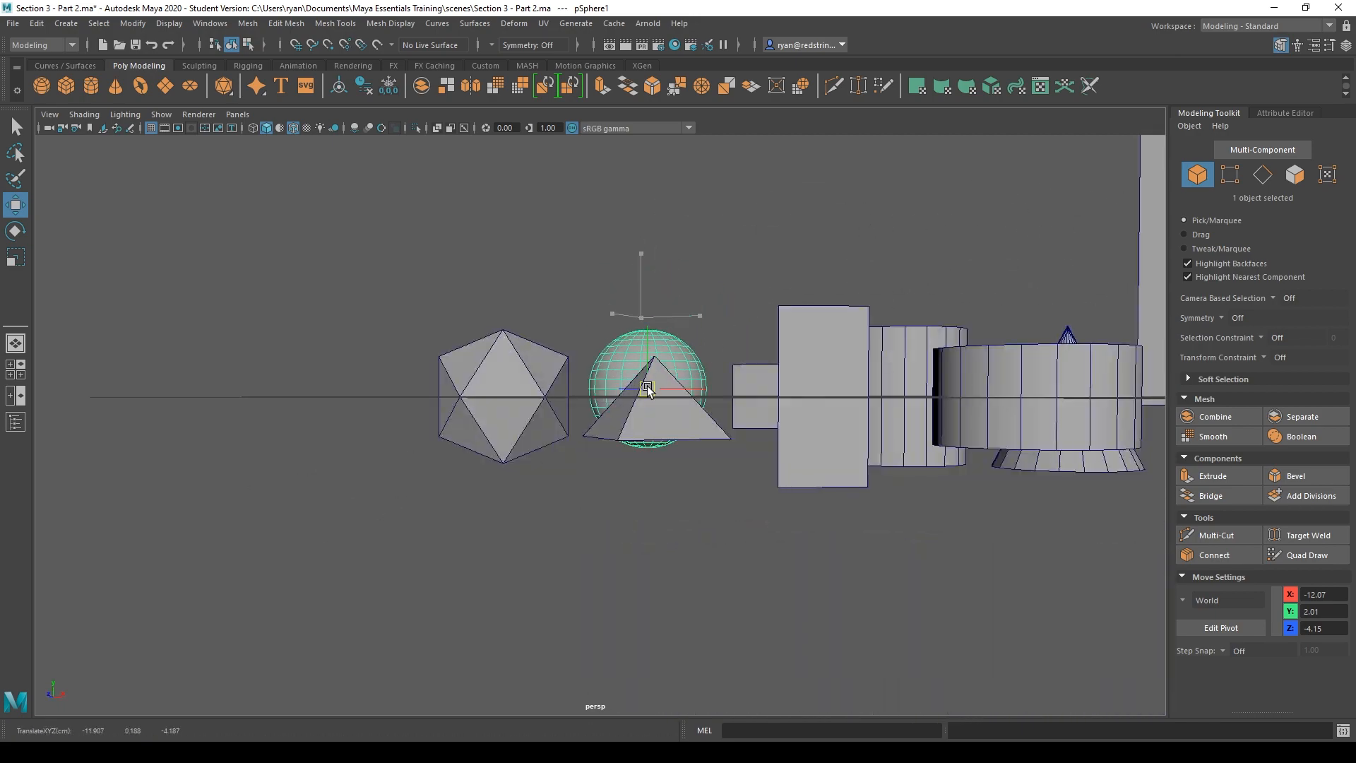
left_click_drag(766, 257, 782, 334, "alt")
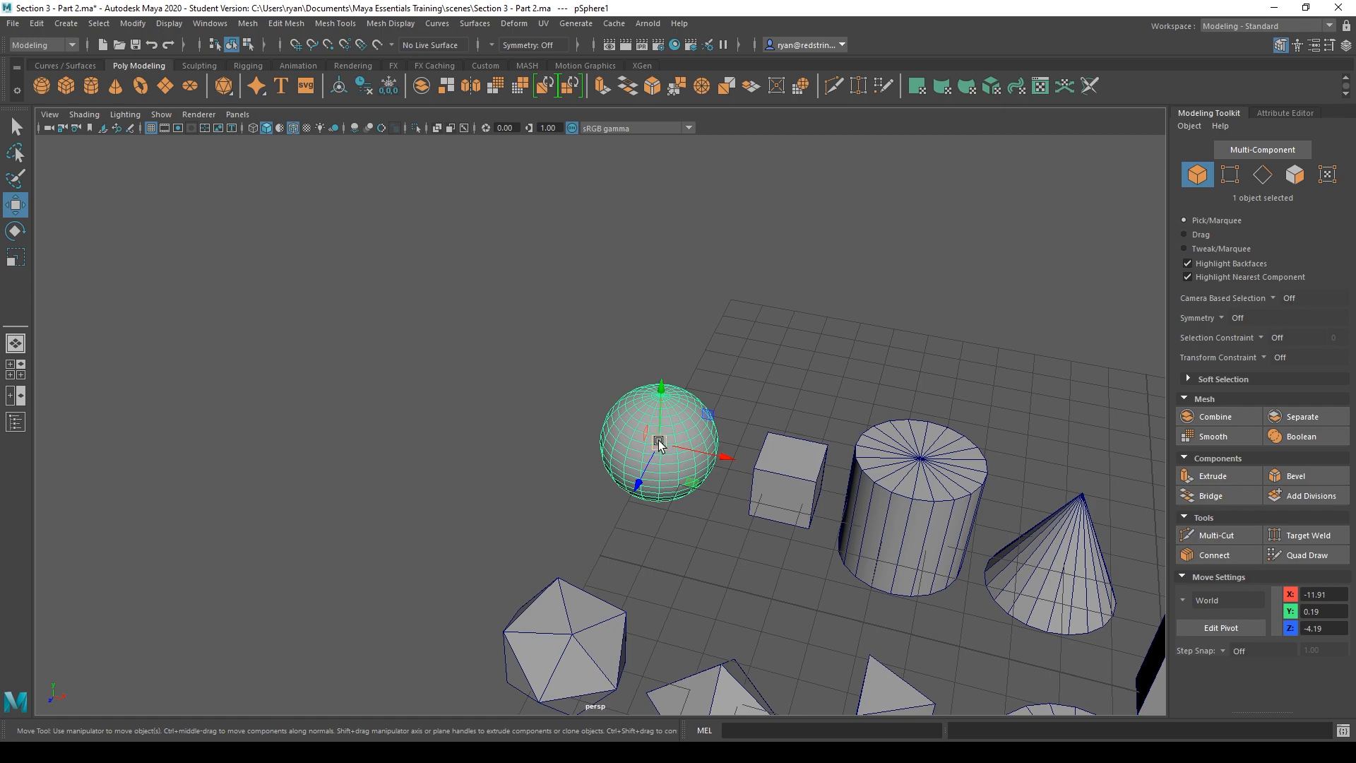
Move the sphere from the opposite viewing side to about X -11.79, Y 1.47, Z -3.48
left_click_drag(794, 448, 608, 447, "alt")
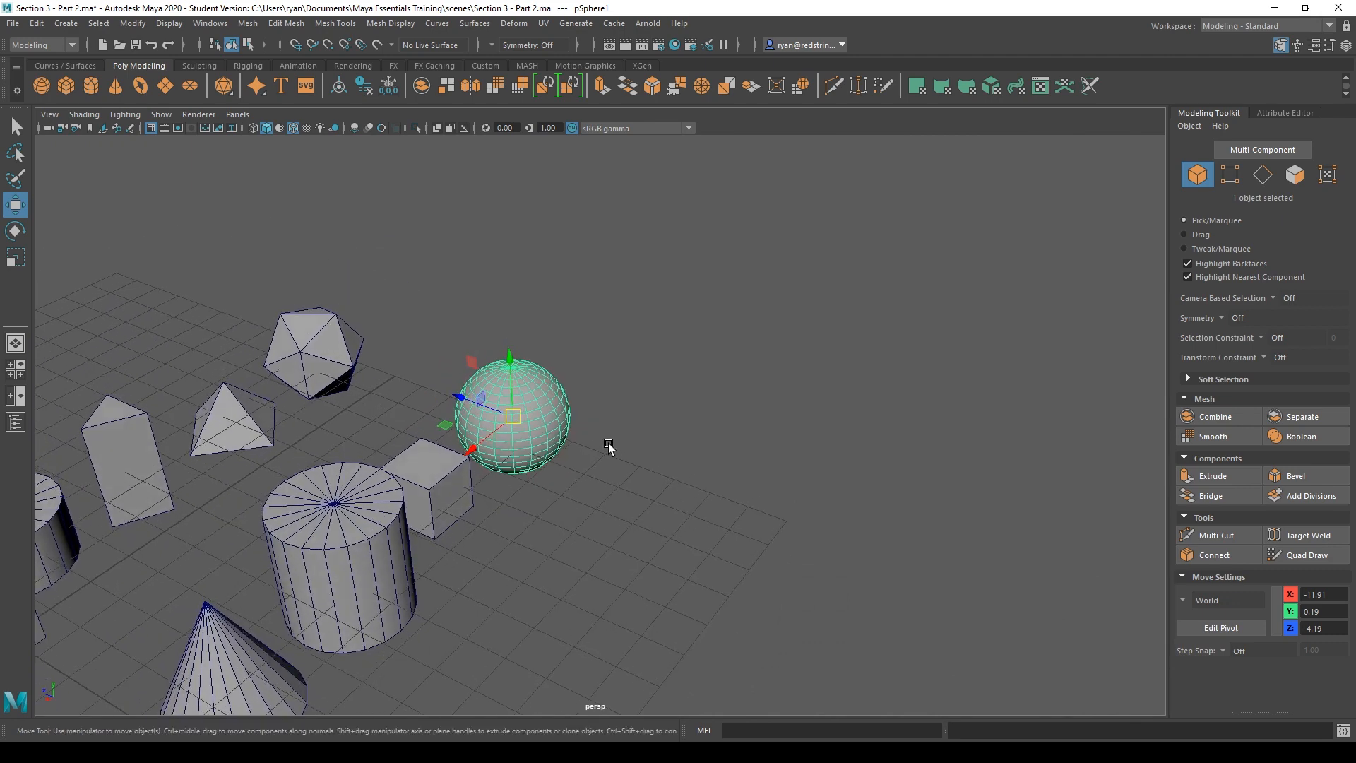
left_click_drag(512, 416, 392, 484)
left_click_drag(358, 546, 452, 297)
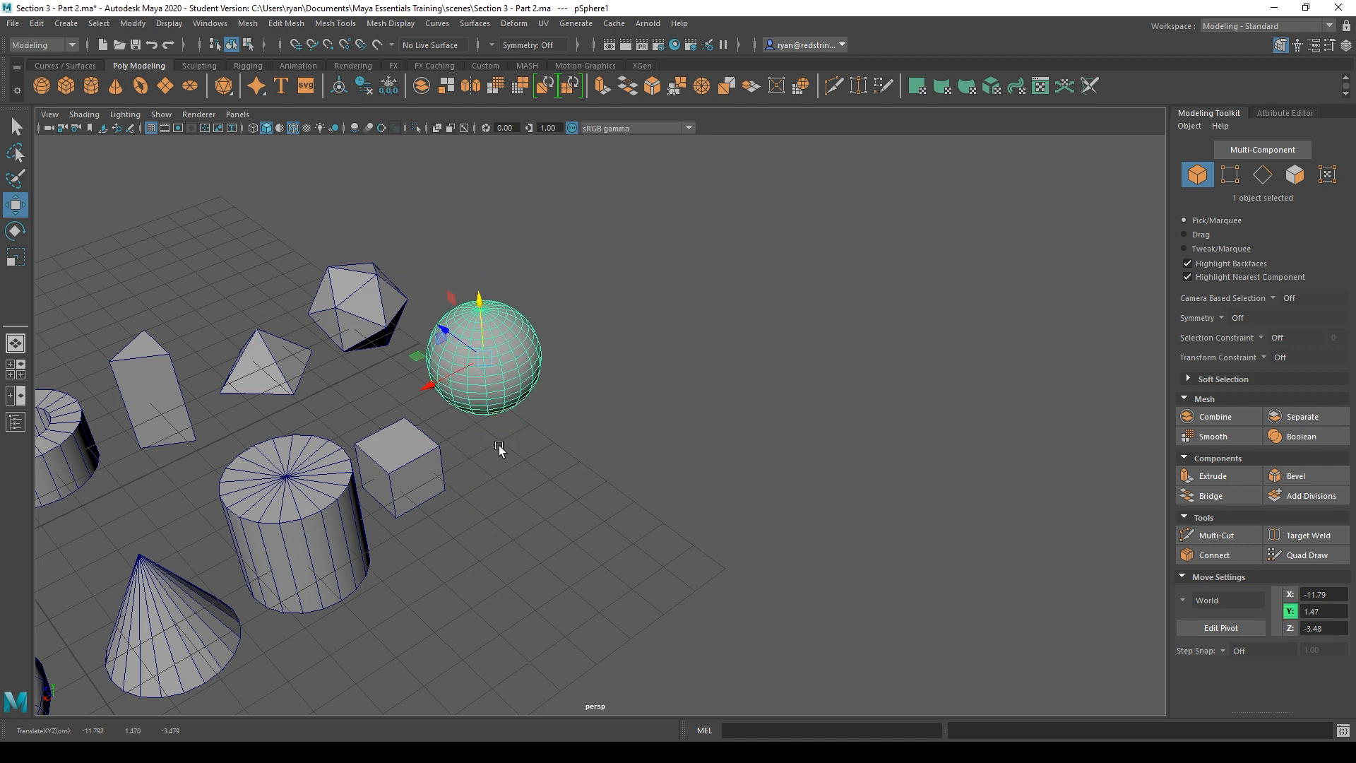
Show an enlarged Rotate manipulator on the sphere, and undo a small trial rotation about its Y axis
key("e")
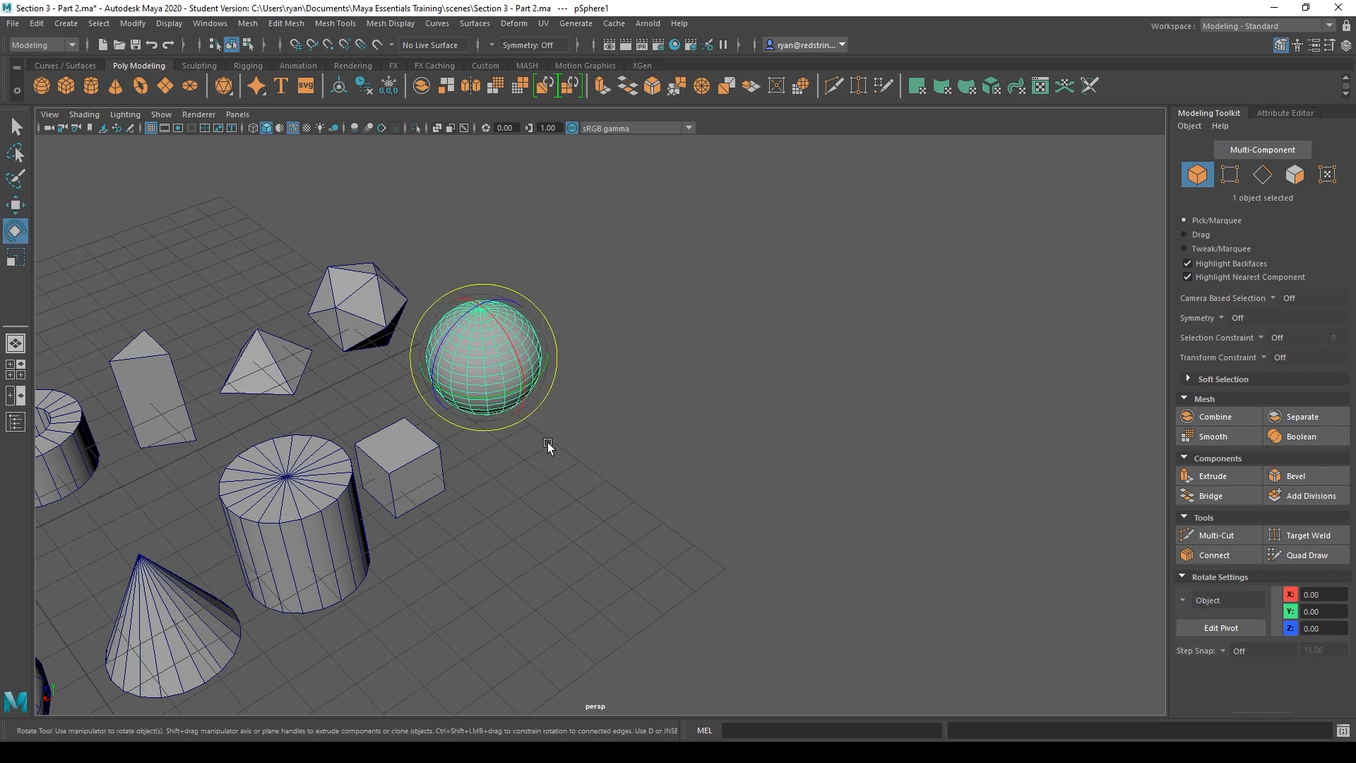
left_click_drag(548, 443, 609, 426, "alt")
key("equal")
key("equal")
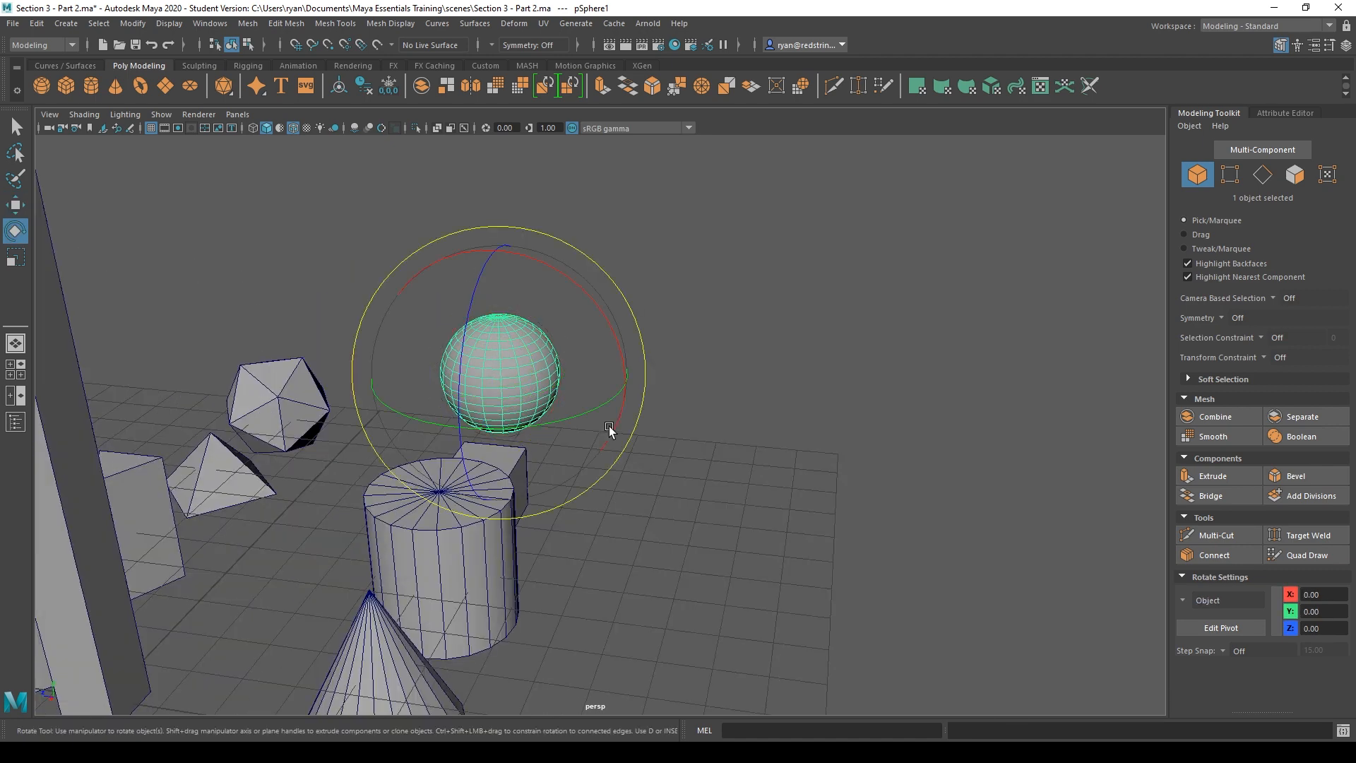
left_click_drag(445, 354, 568, 363, "alt")
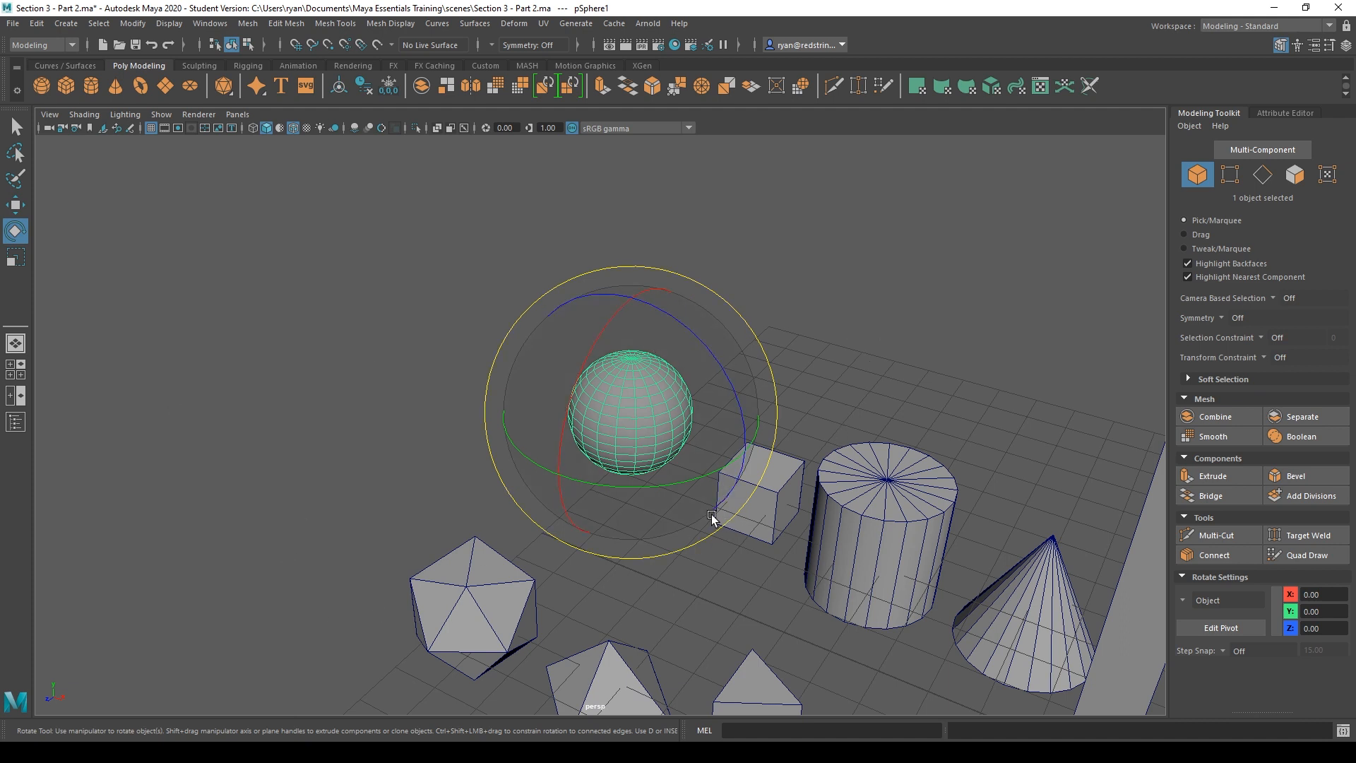
left_click_drag(698, 478, 702, 485)
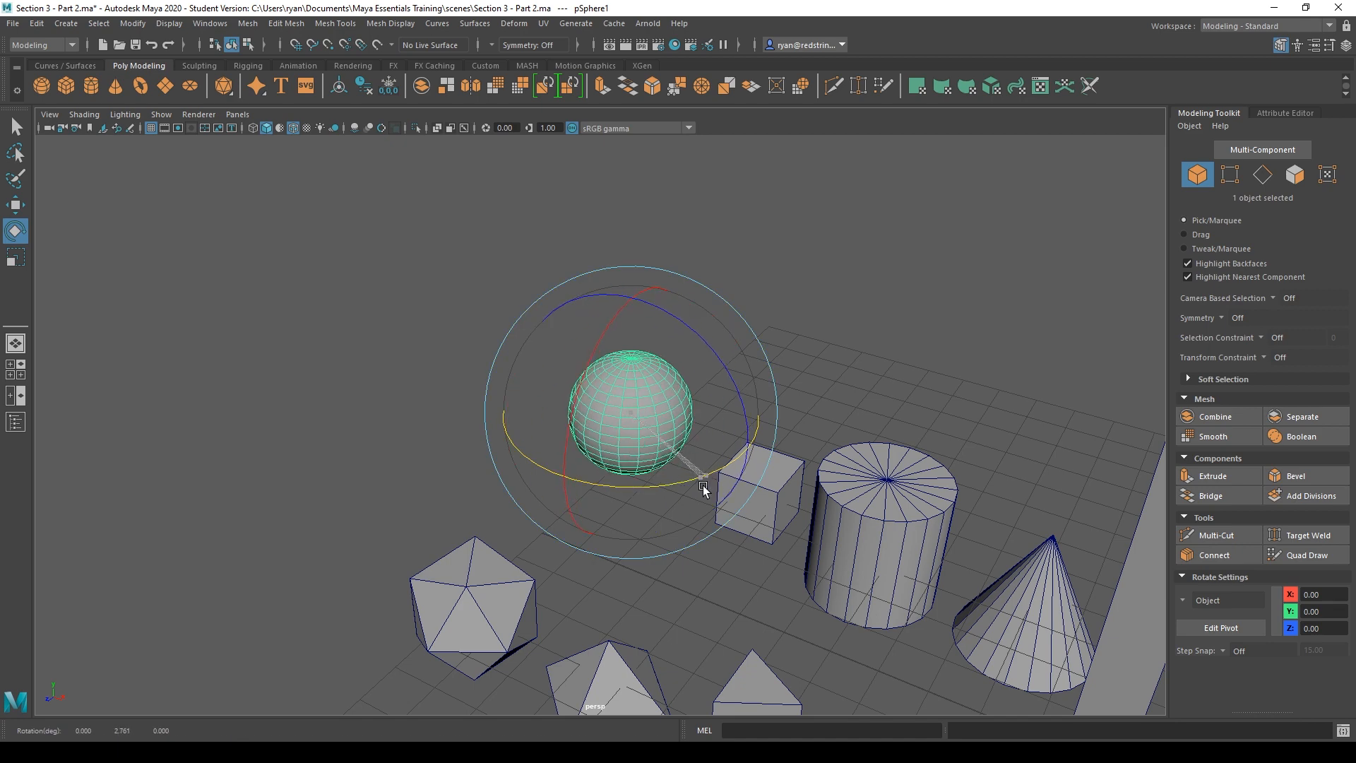
key("ctrl+z")
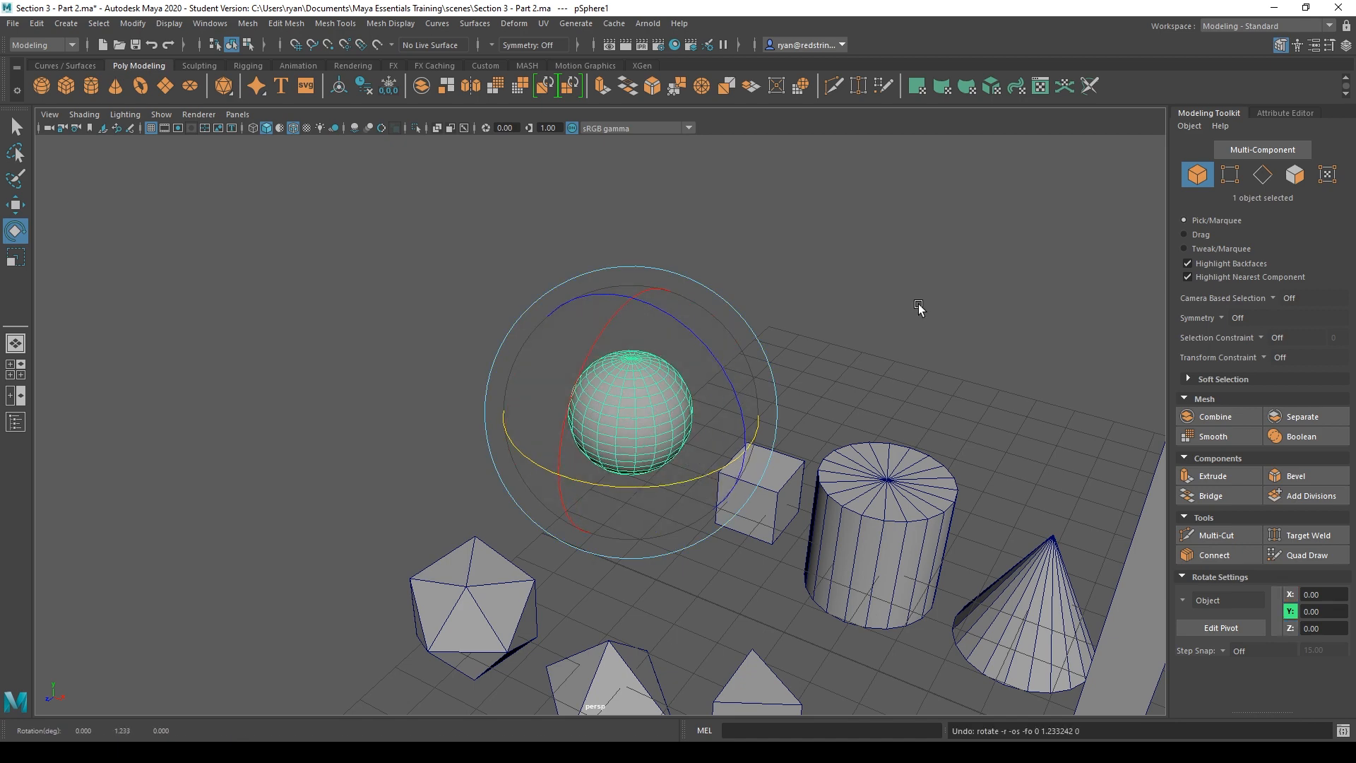
Rotate the small cube beside the sphere to about X 43.1, Y 18.6, Z 4.2 degrees
left_click(867, 316)
left_click(773, 480)
left_click_drag(883, 463, 679, 545, "alt")
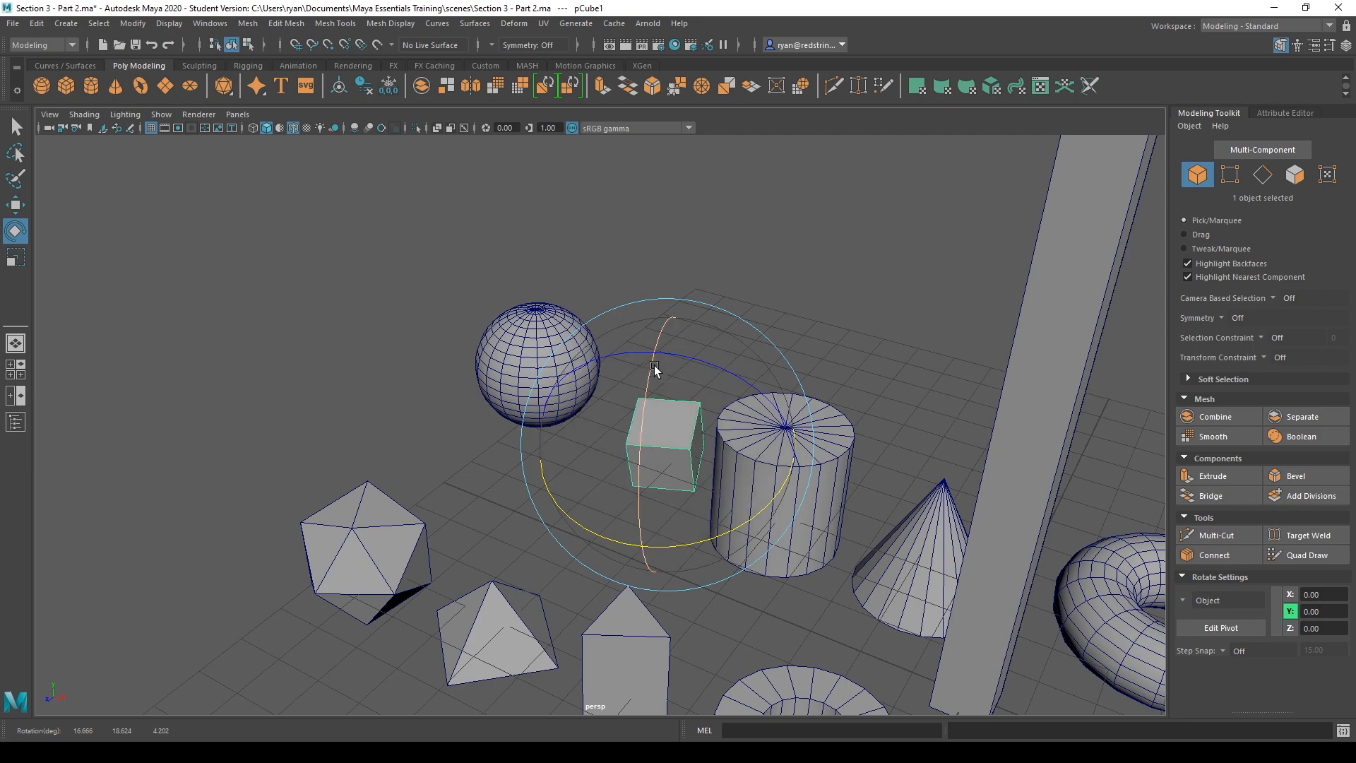
left_click_drag(654, 366, 690, 422)
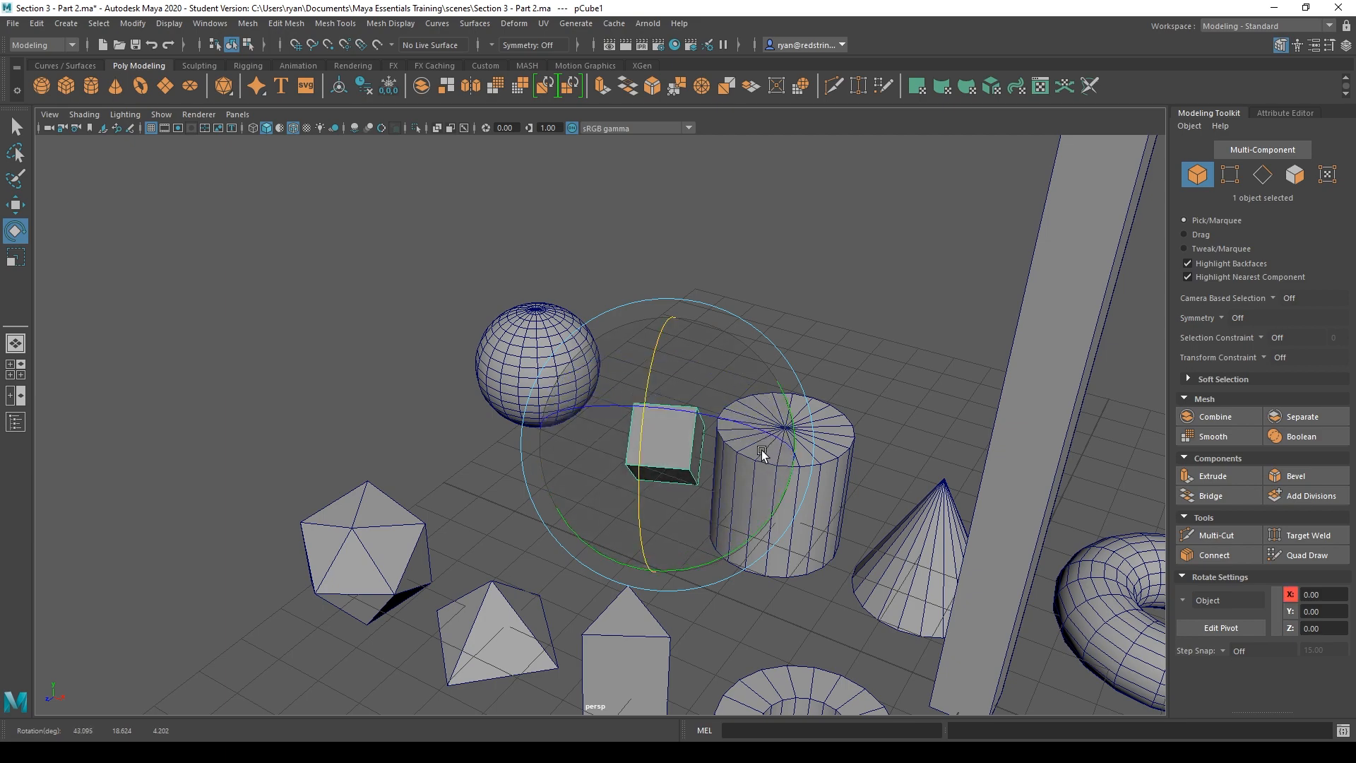
left_click_drag(761, 451, 637, 421, "alt")
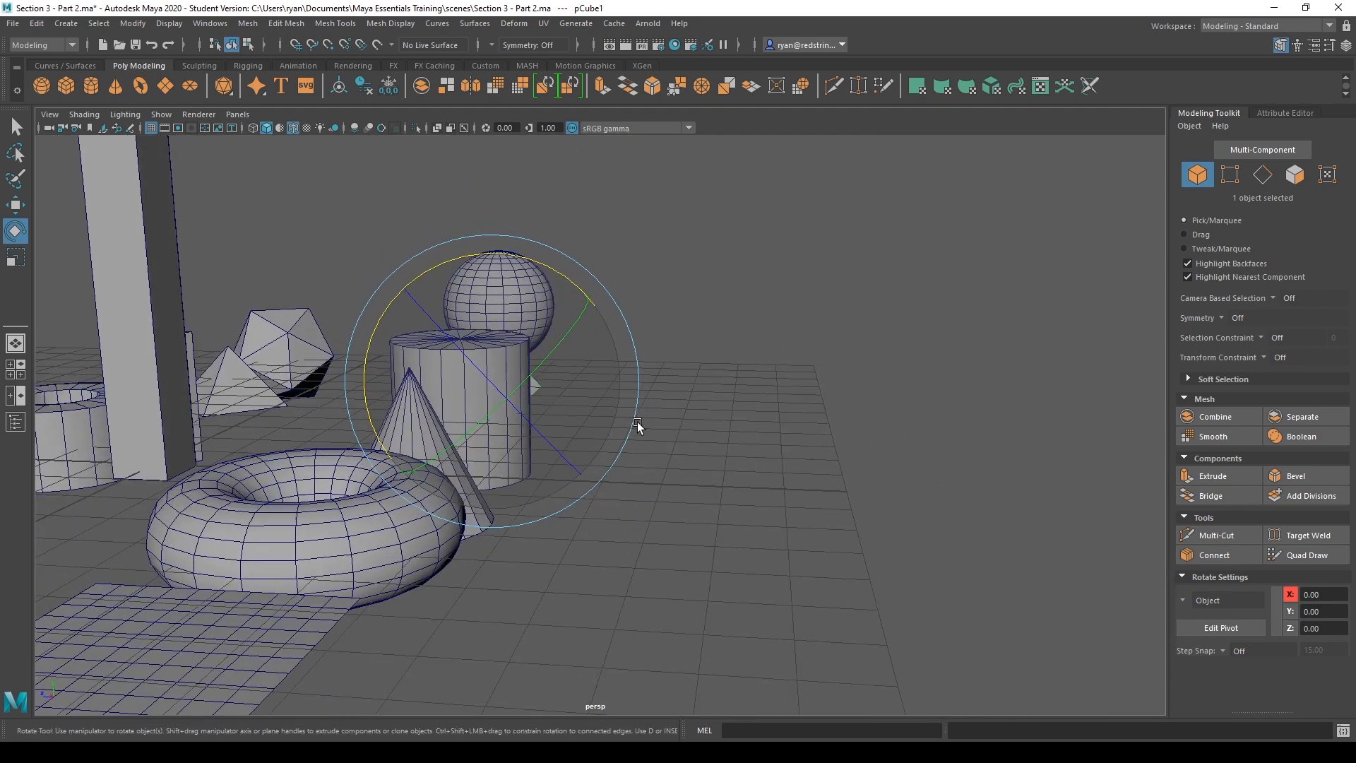
left_click_drag(425, 323, 577, 446, "alt")
Compare the cube's Move manipulator with its rotation rings, and rotate it to about X 48.5, Y 33.2, Z -8.7 degrees
key("w")
left_click_drag(456, 475, 607, 442, "alt")
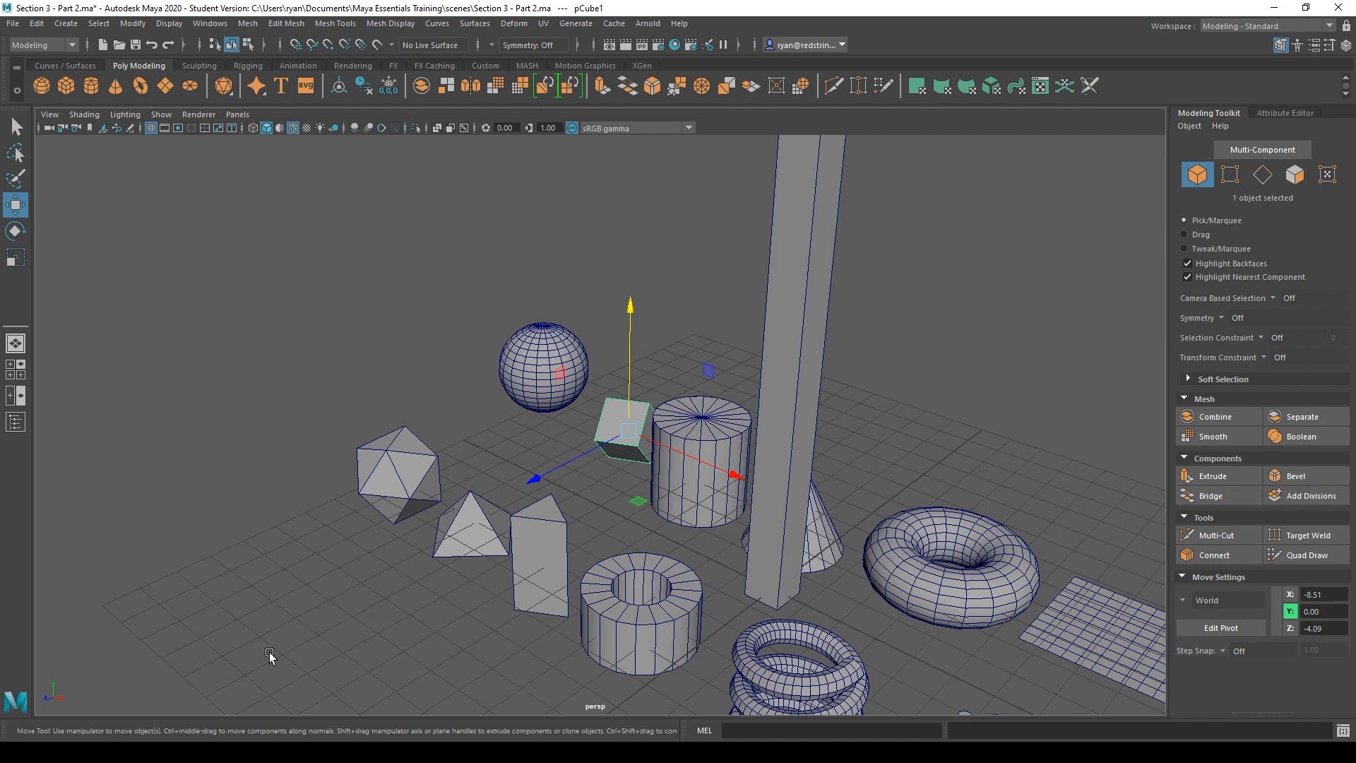
left_click_drag(483, 545, 779, 579, "alt")
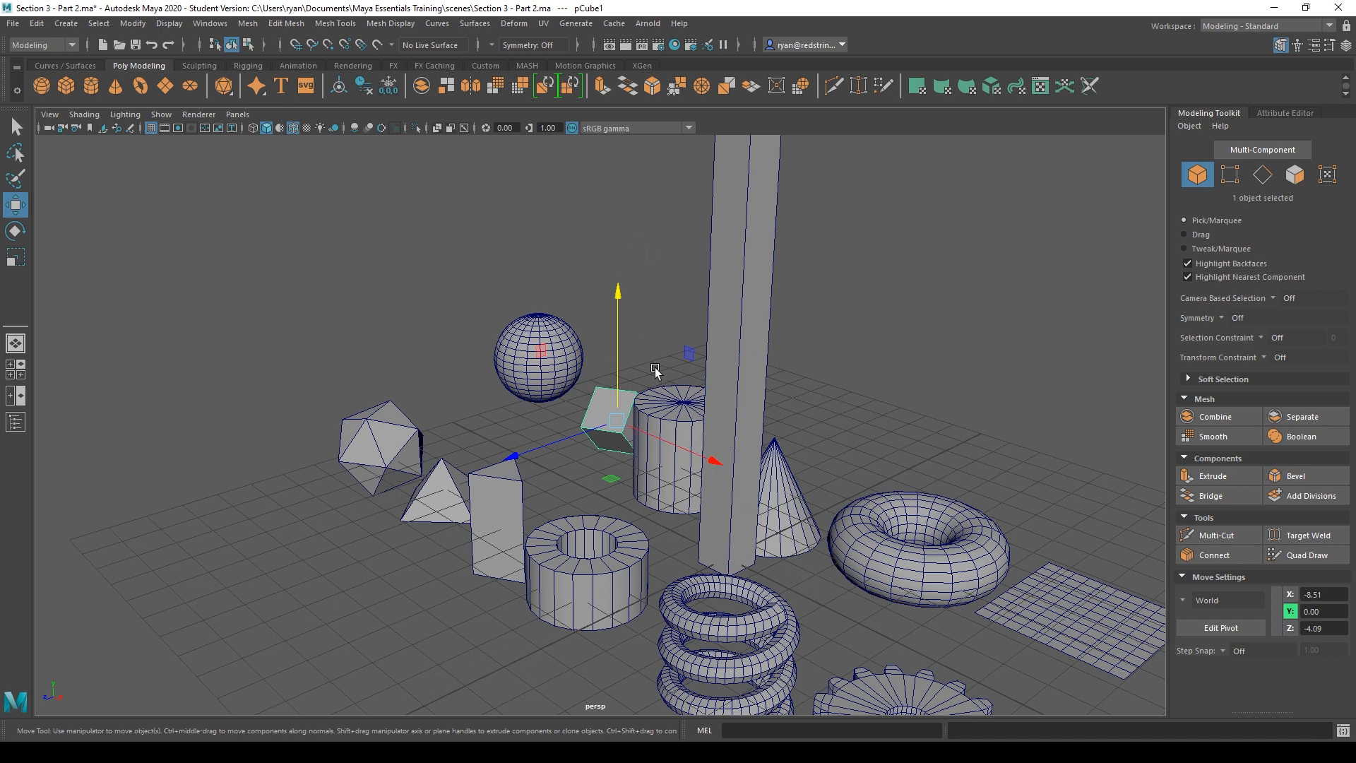
key("e")
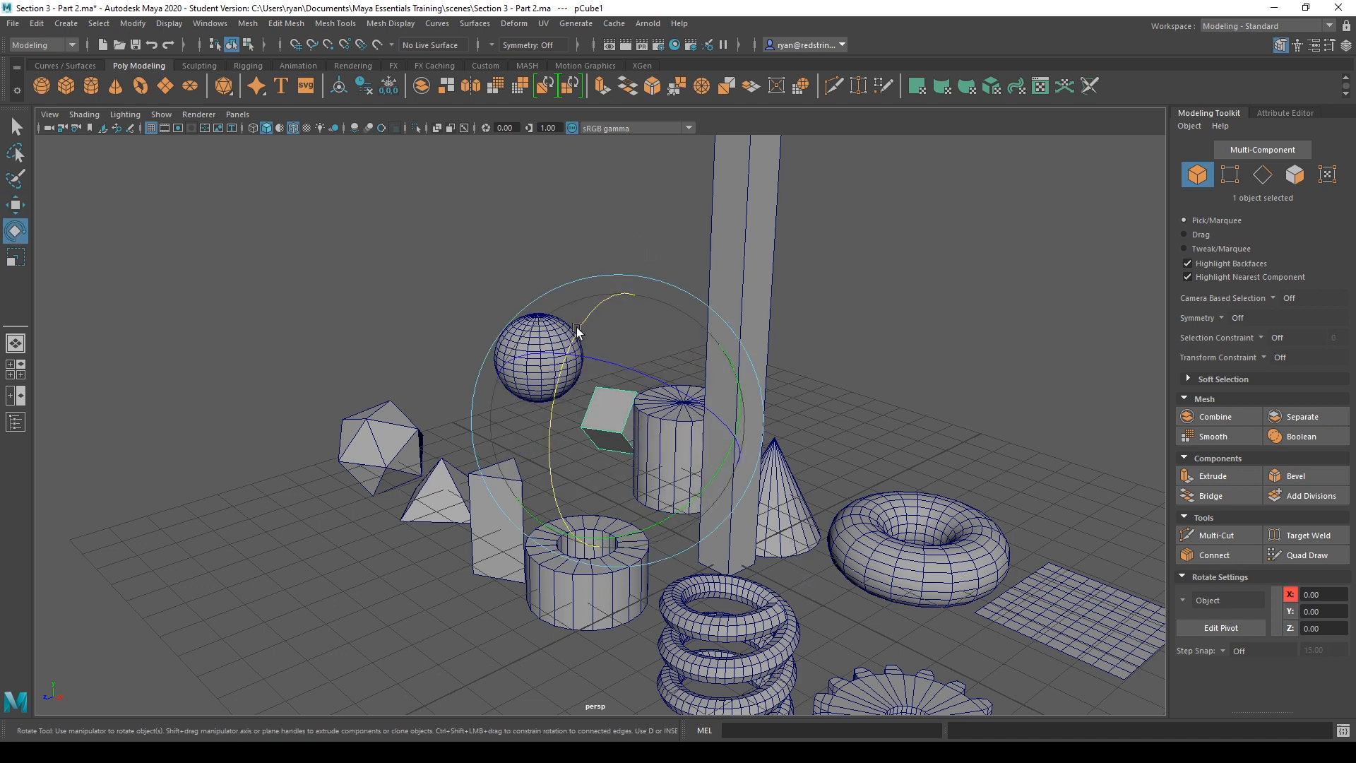
left_click_drag(546, 403, 619, 387)
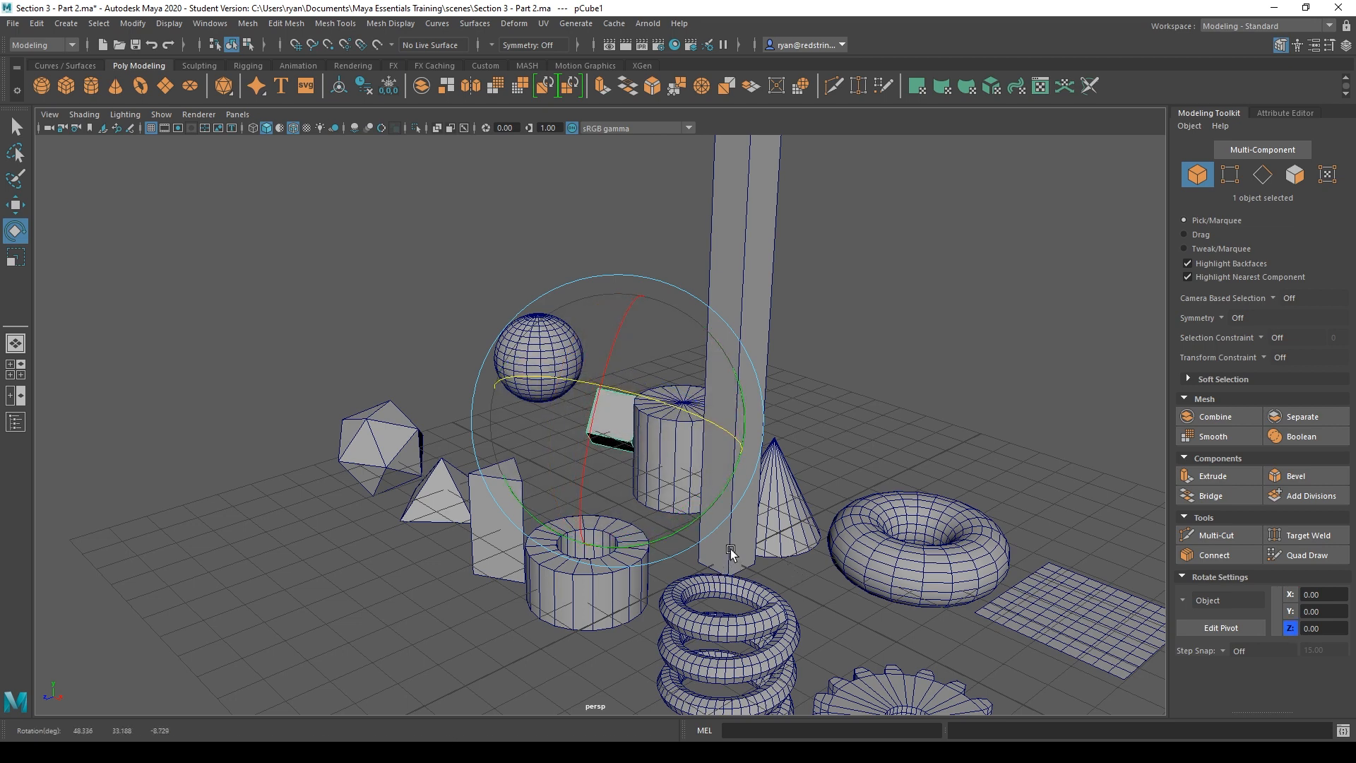
Move the tall box along the Z axis to about -7.97
left_click_drag(732, 552, 779, 594, "alt")
left_click(787, 602)
key("w")
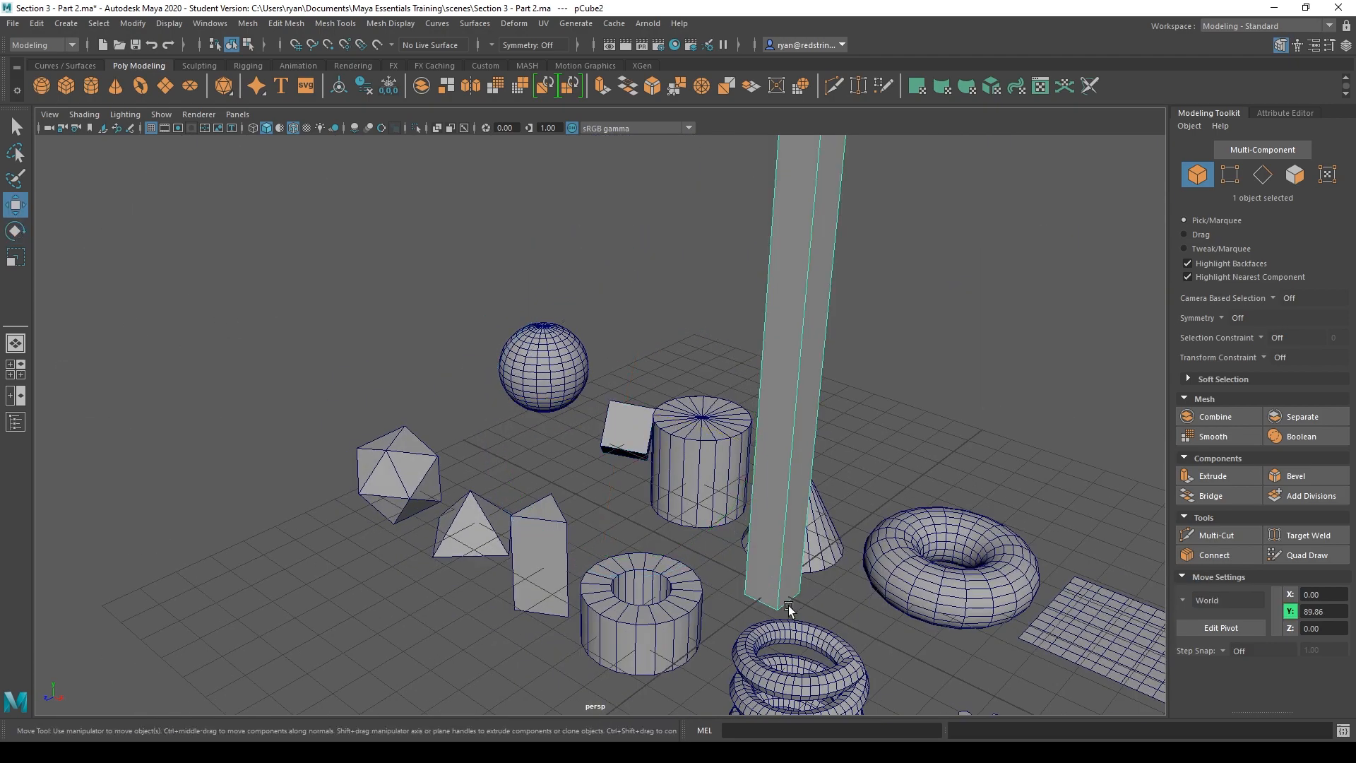
scroll(784, 509, "down", 5)
key("f")
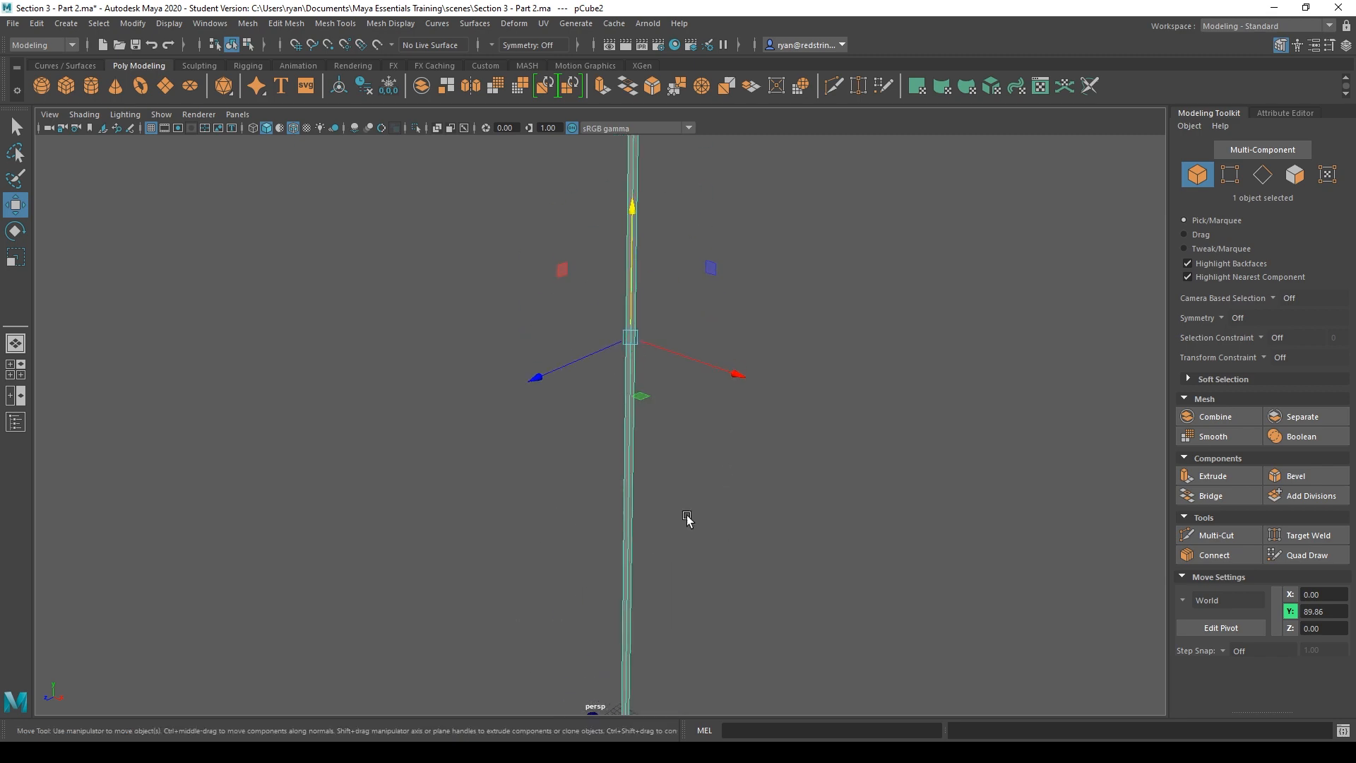
left_click_drag(558, 373, 585, 363)
key("[")
left_click_drag(838, 499, 760, 569, "alt")
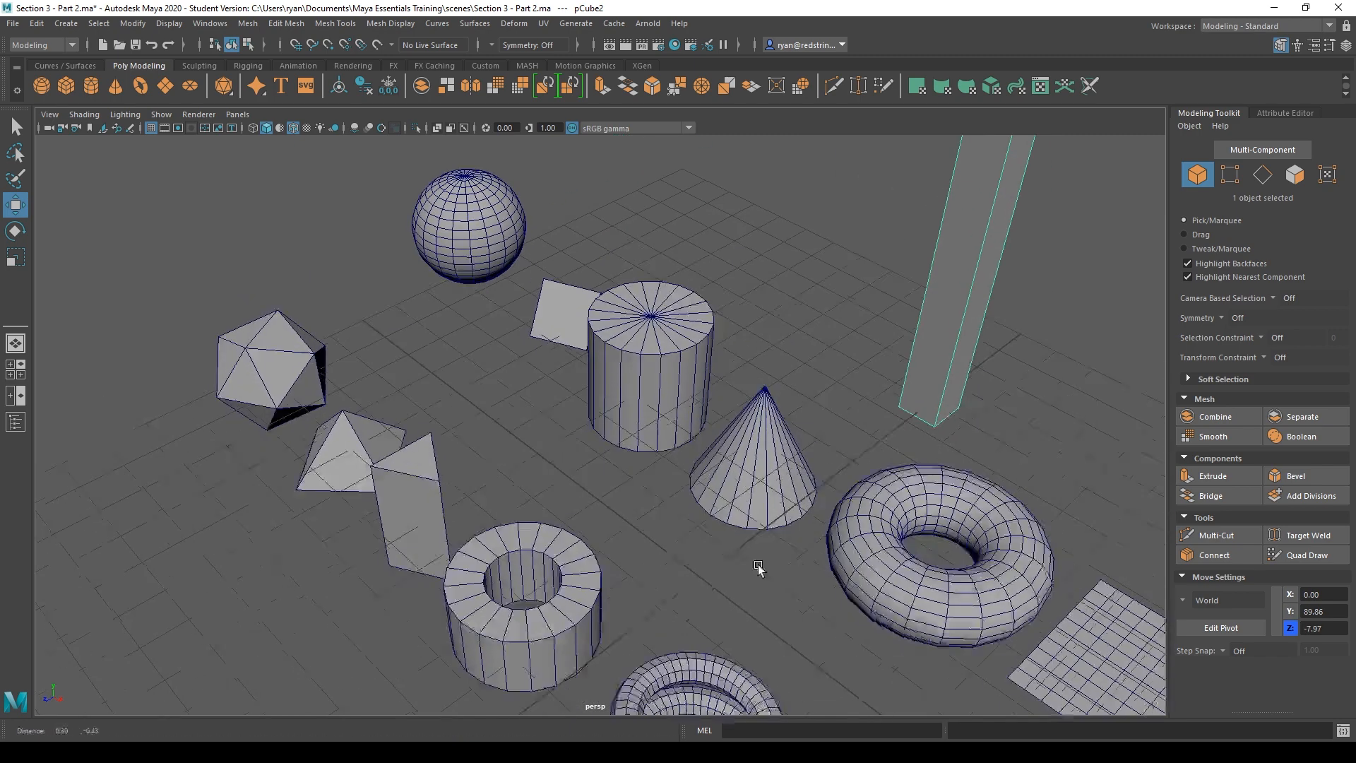
scroll(697, 527, "down", 3)
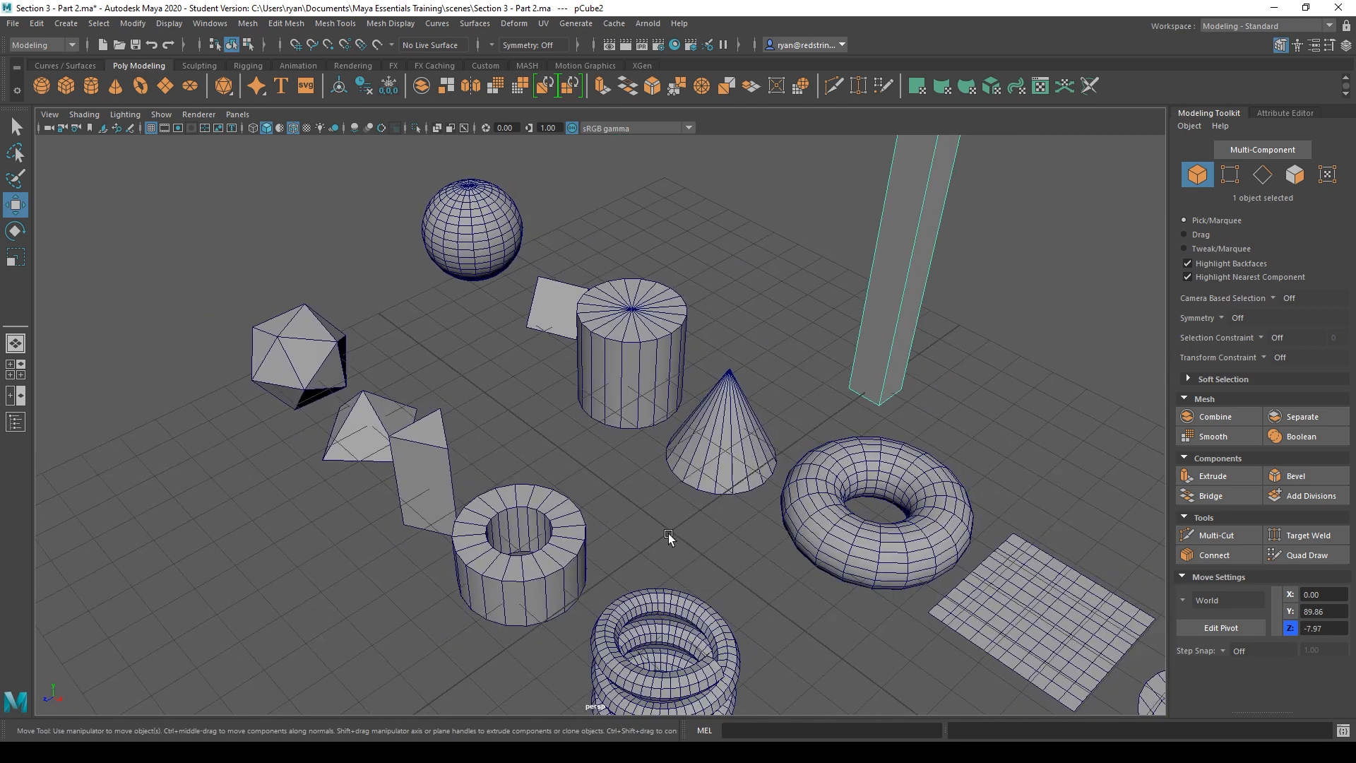
Examine the Rotate manipulator's rings on the tilted small cube
left_click(552, 319)
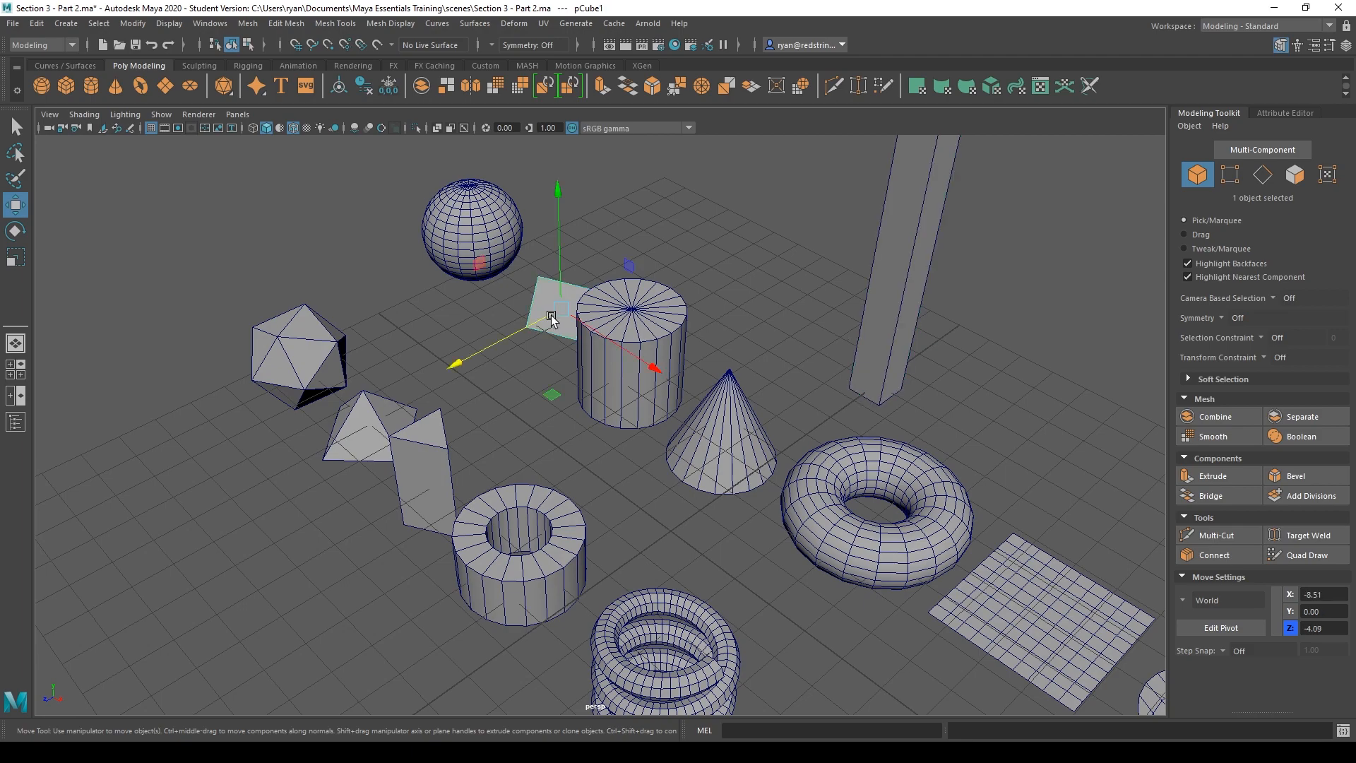
key("e")
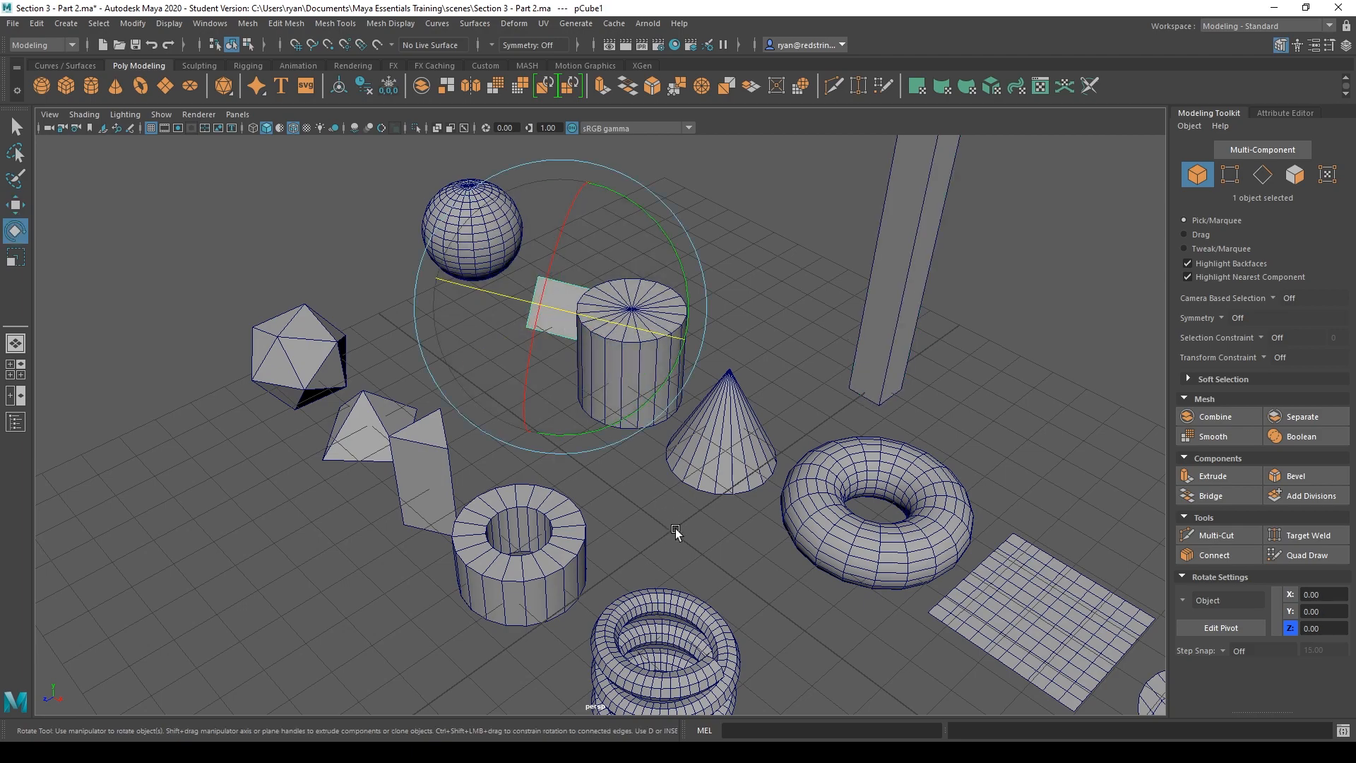
mouse_move(592, 340)
left_mouse_down("alt")
mouse_move(539, 338)
mouse_move(645, 357)
mouse_move(723, 342)
mouse_move(586, 326)
left_mouse_up("alt")
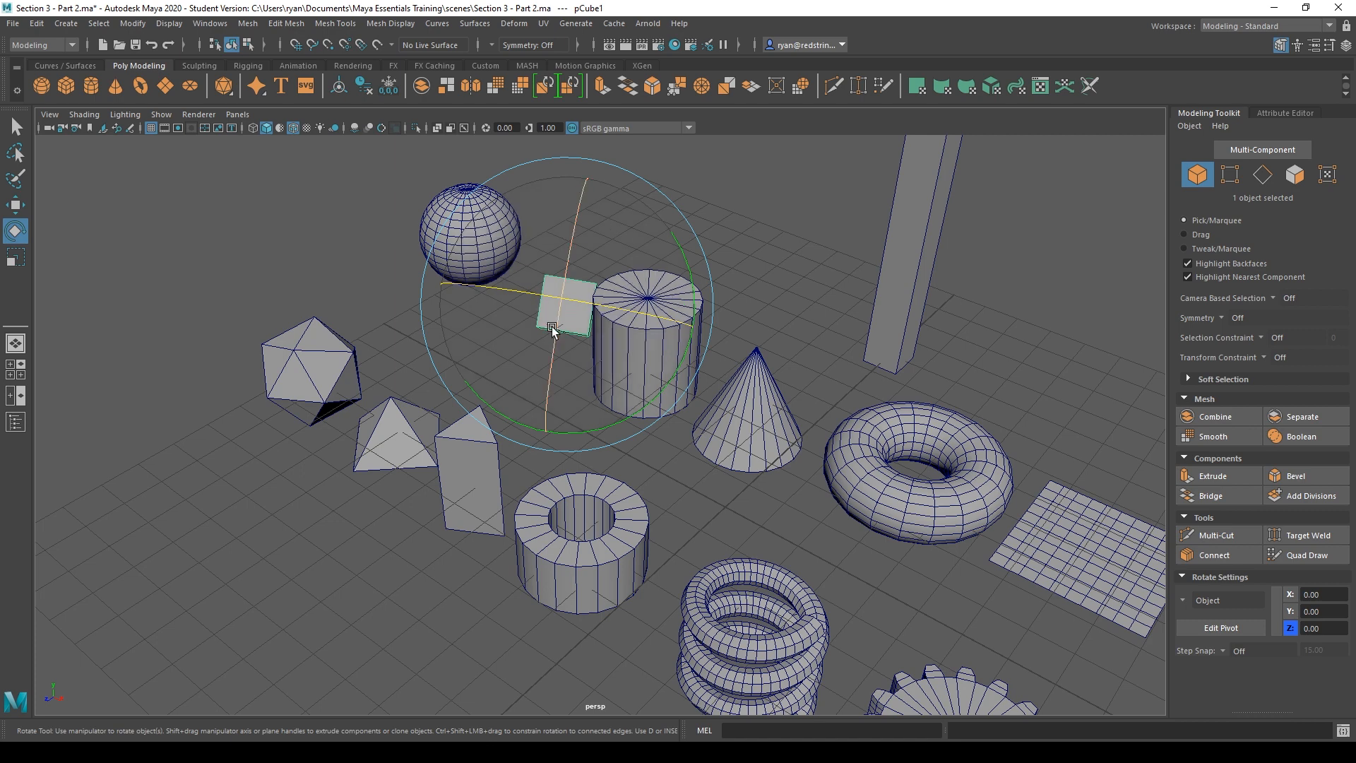
Scale the tilted cube to about 9.02 along its Y axis and 0.27 along its X axis
key("r")
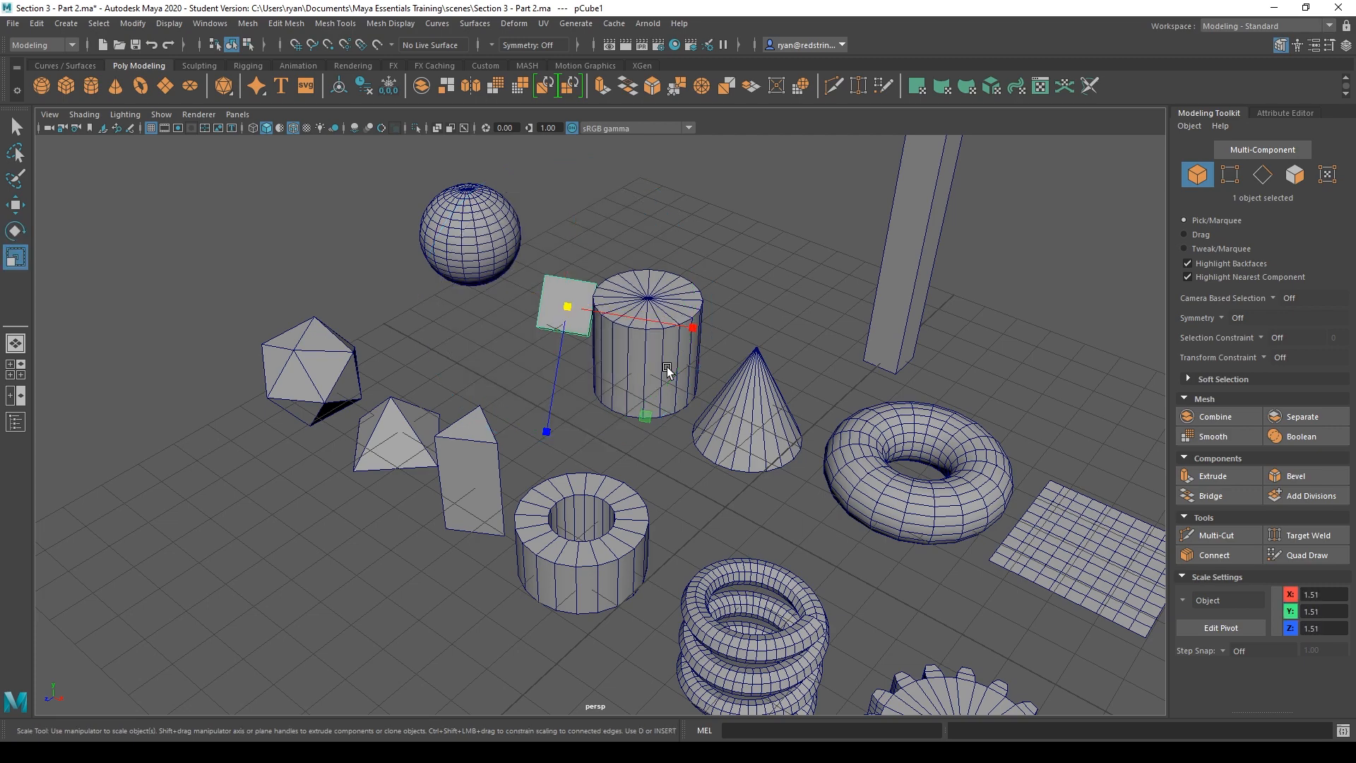
mouse_move(667, 370)
left_mouse_down("alt")
mouse_move(710, 369)
mouse_move(662, 357)
left_mouse_up("alt")
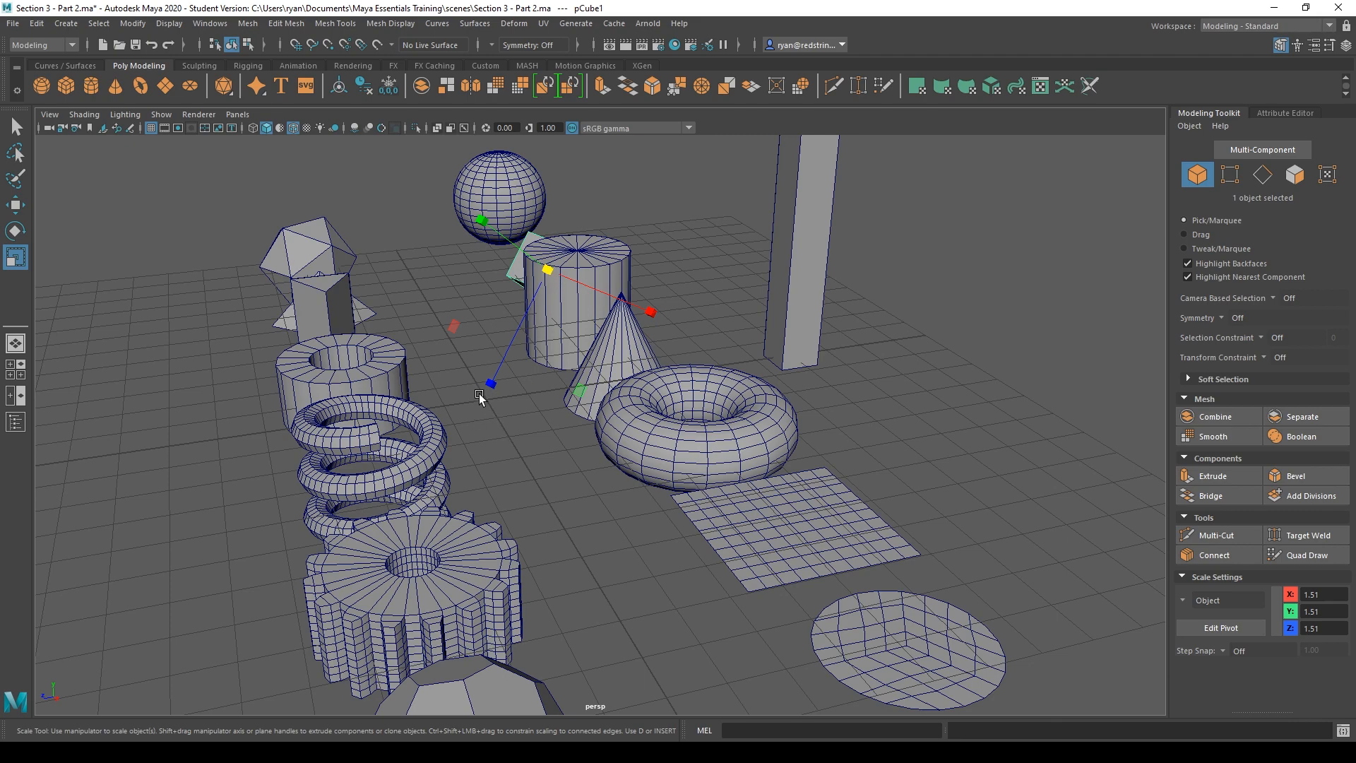
left_click_drag(536, 388, 575, 377, "alt")
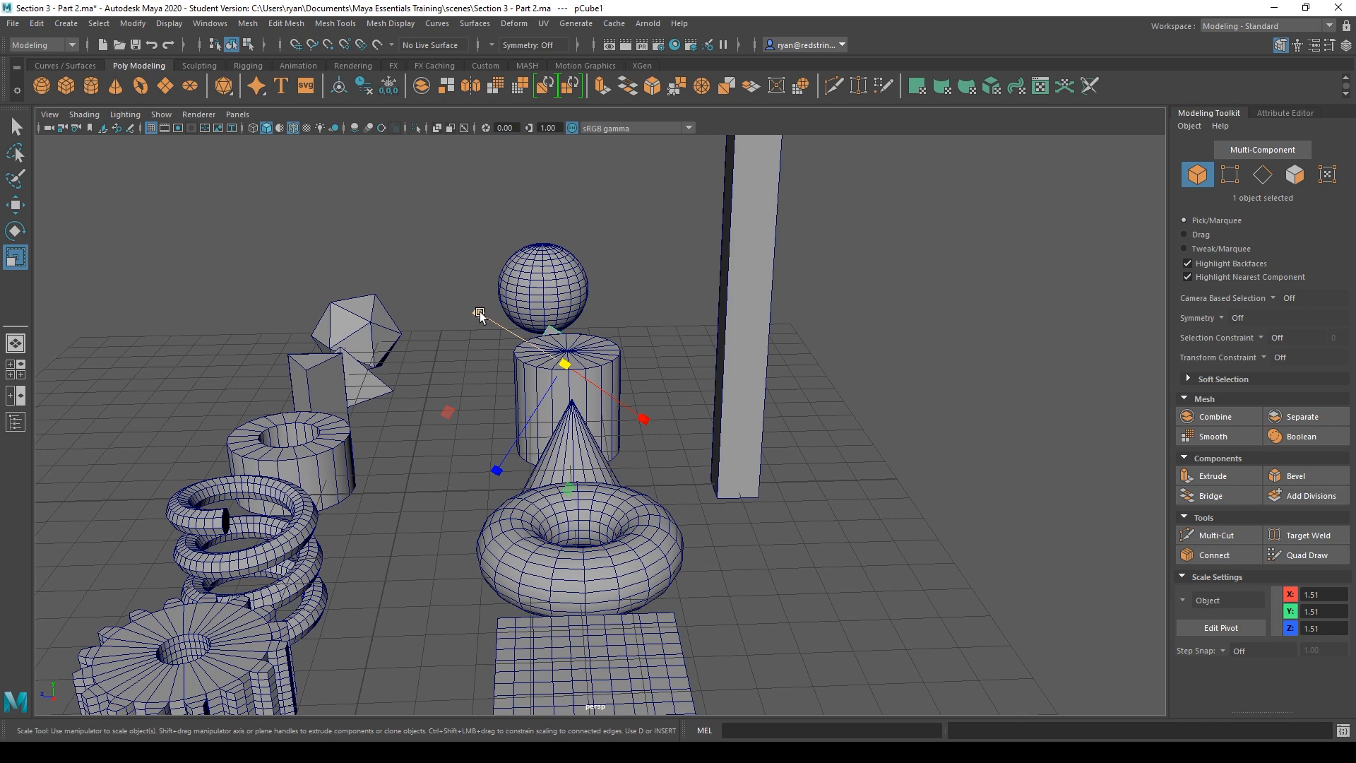
left_click_drag(481, 316, 200, 198)
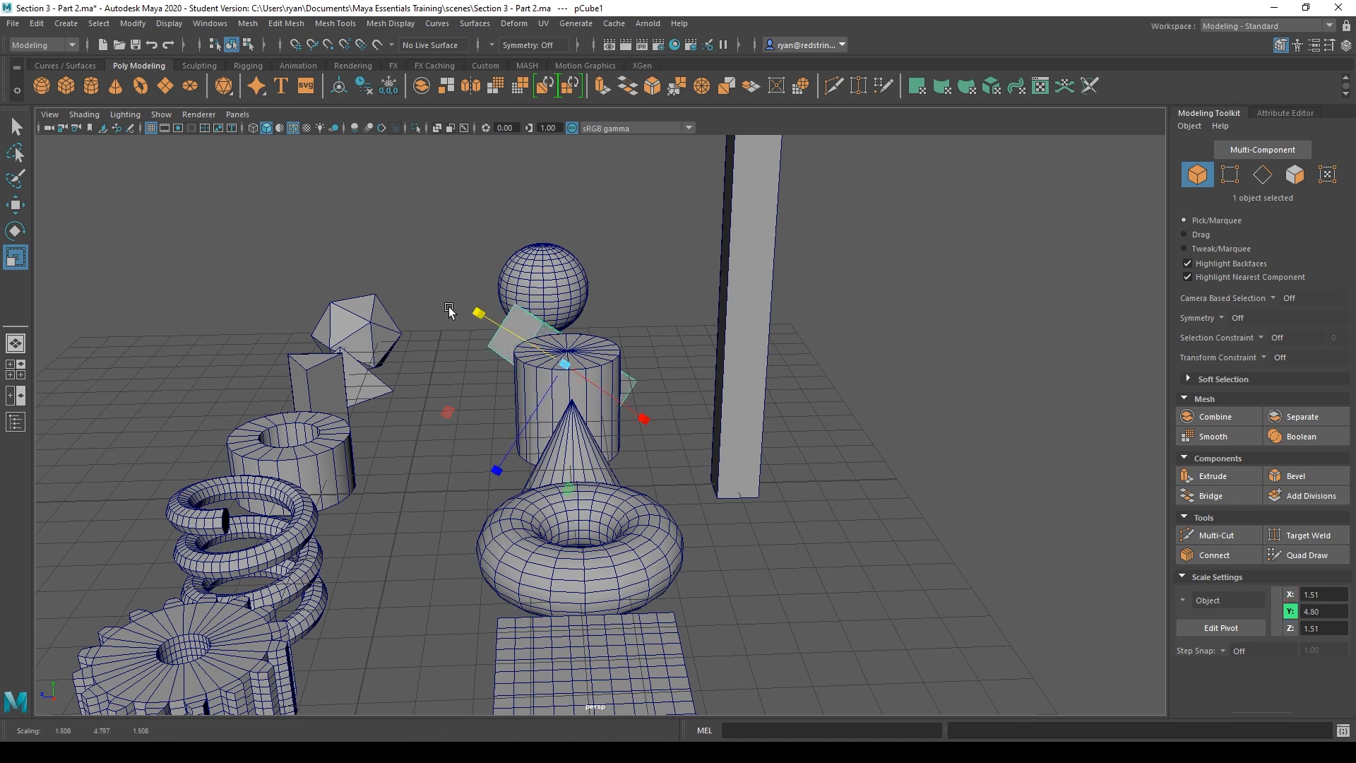
left_click_drag(479, 313, 366, 273)
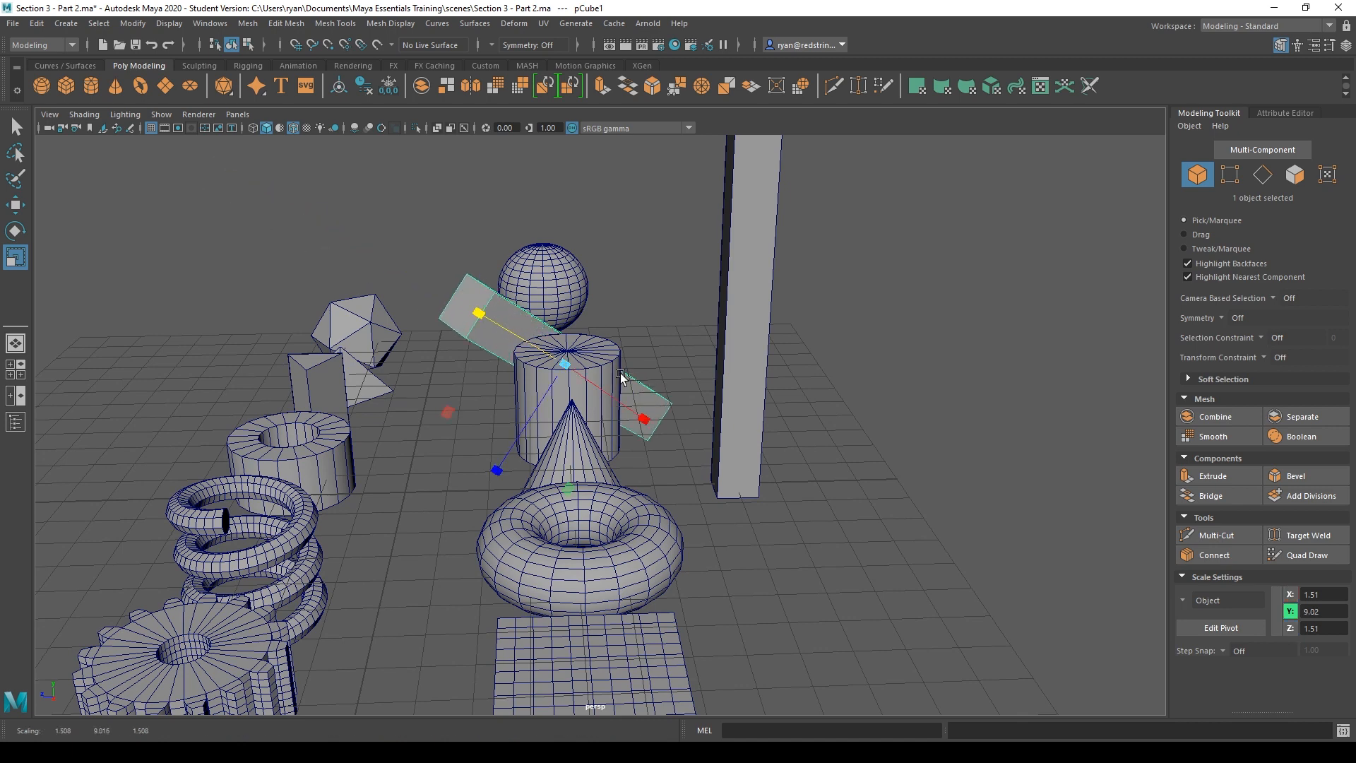
left_click_drag(622, 378, 684, 359, "alt")
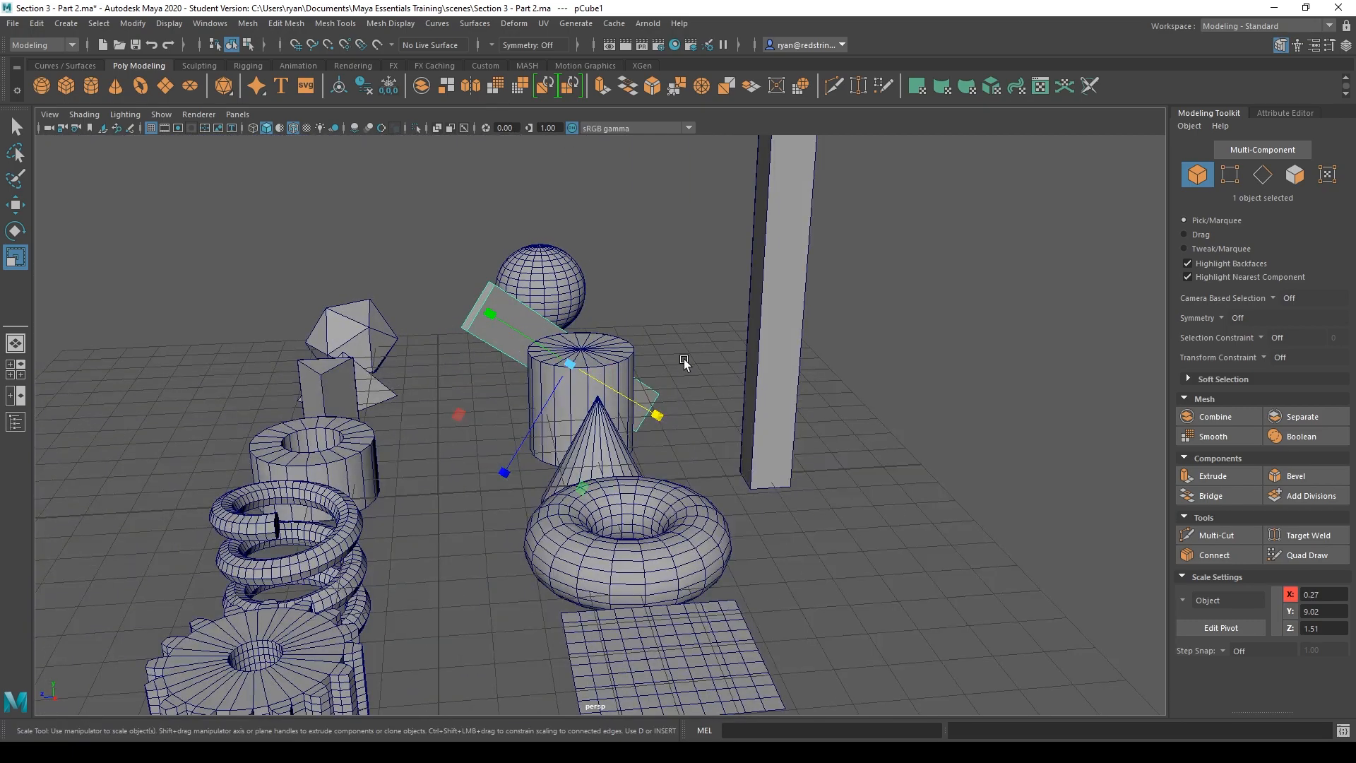
Rotate the stretched cube to about X 54.8, Y 15.3, Z 6.7 degrees
key("e")
left_click_drag(570, 366, 671, 375, "alt")
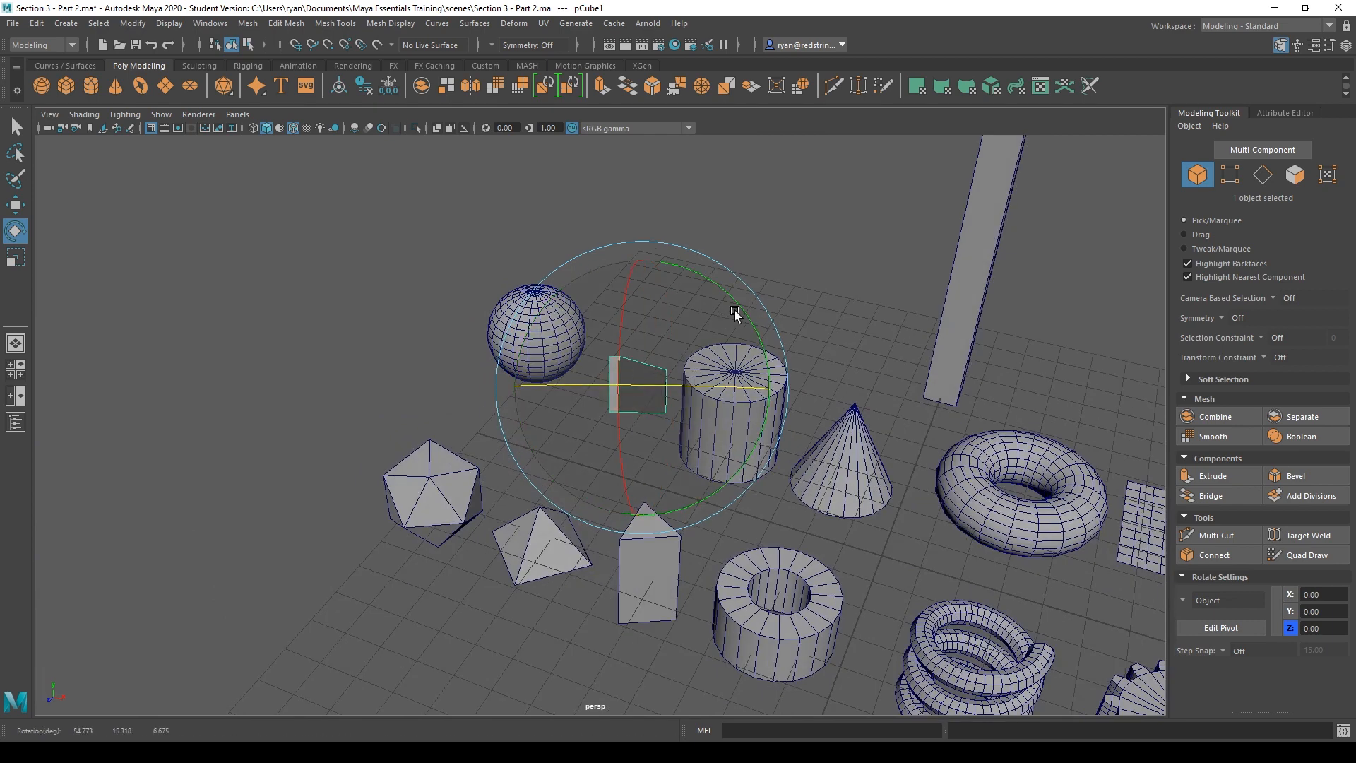
left_click_drag(734, 310, 668, 452)
Examine the Scale manipulator on the stretched cube from another angle
key("r")
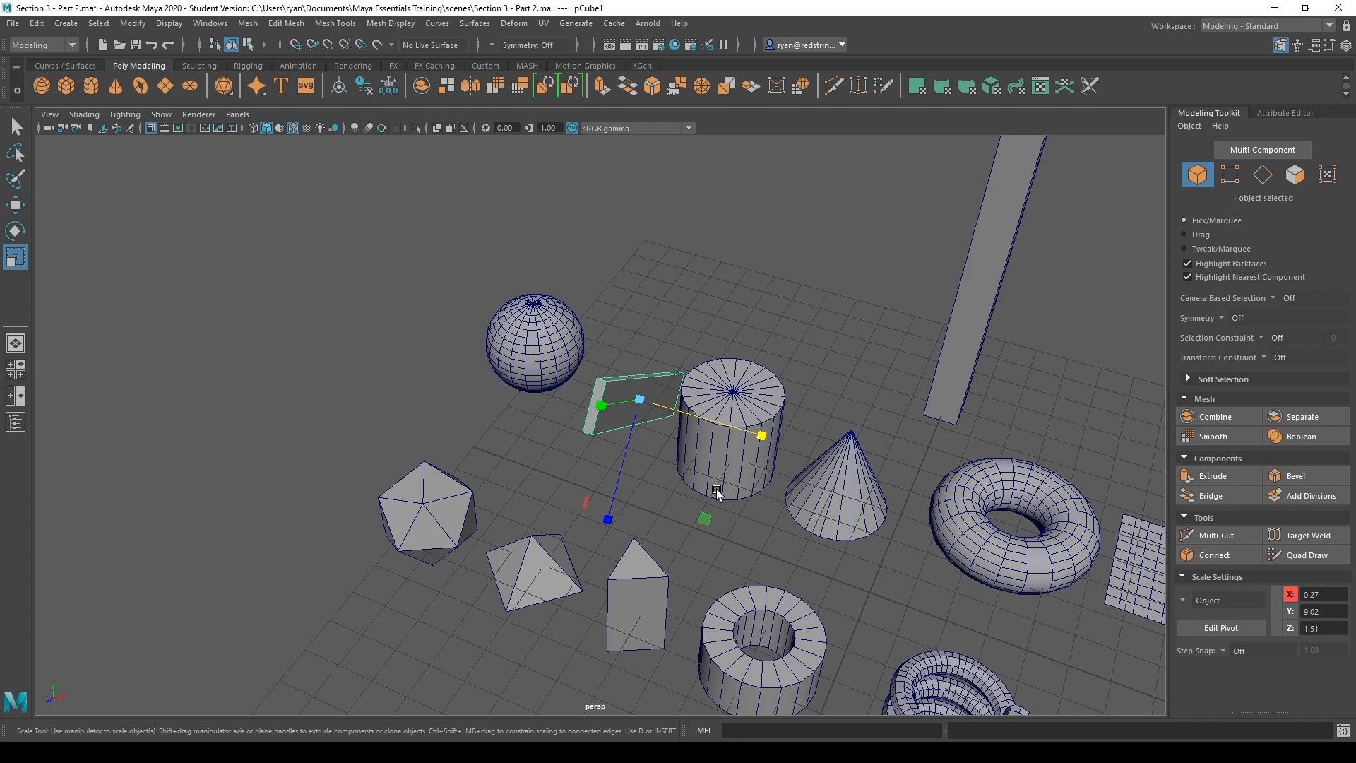
left_click_drag(717, 490, 566, 439, "alt")
mouse_move(493, 487)
left_mouse_down()
mouse_move(523, 484)
mouse_move(484, 490)
left_mouse_up()
Rotate the stretched cube on single rings and freely across all axes to about X 58.7, Y 8.4, Z 28.4 degrees
key("e")
left_click_drag(571, 515, 629, 394, "alt")
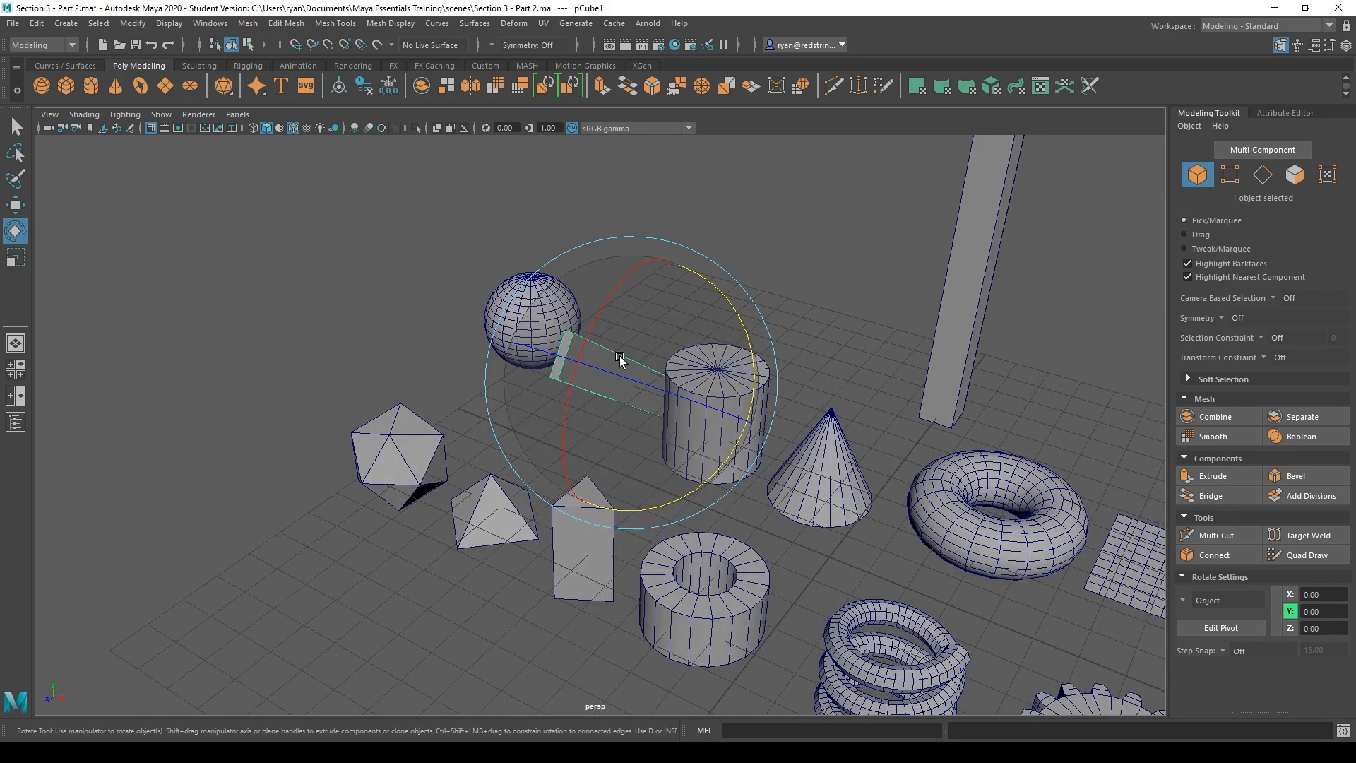
mouse_move(610, 366)
left_mouse_down()
mouse_move(624, 372)
mouse_move(608, 374)
left_mouse_up()
left_click_drag(609, 281, 638, 312)
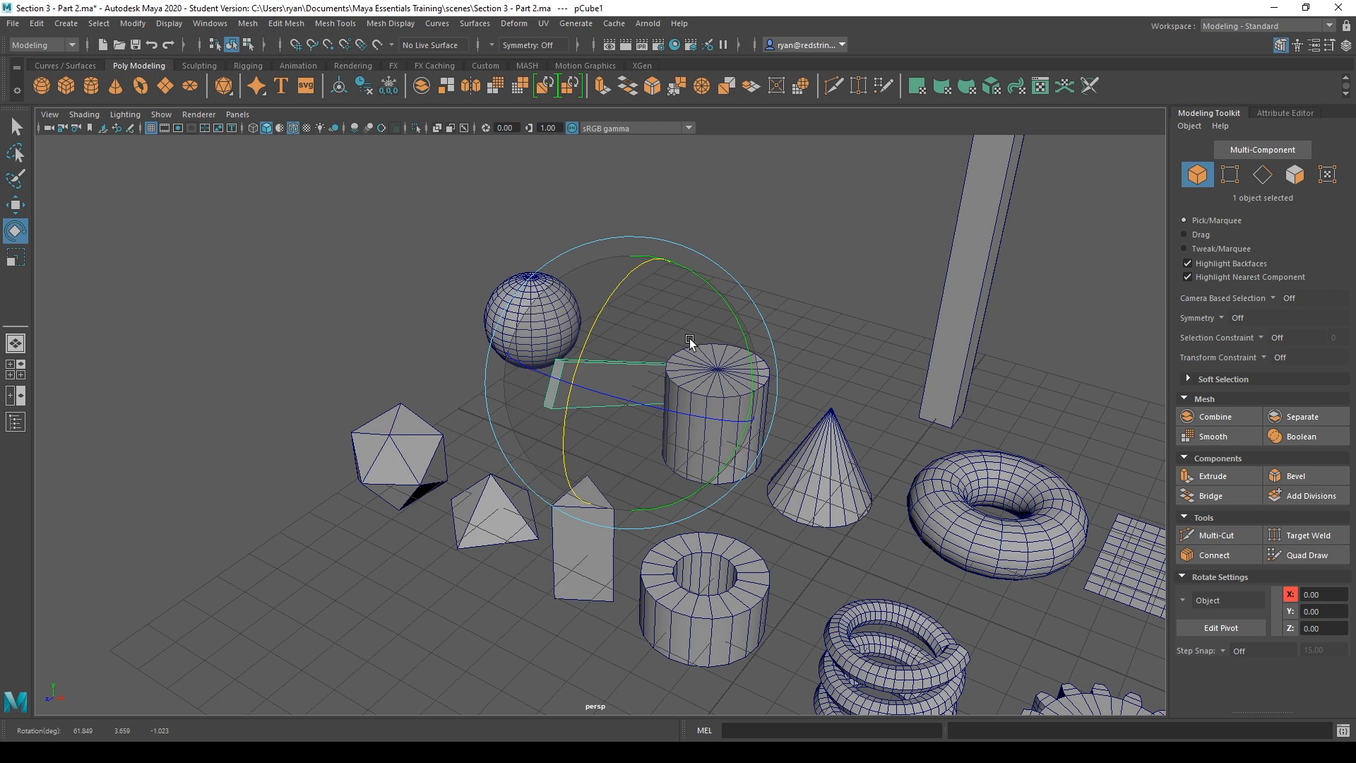
left_click_drag(678, 362, 654, 298)
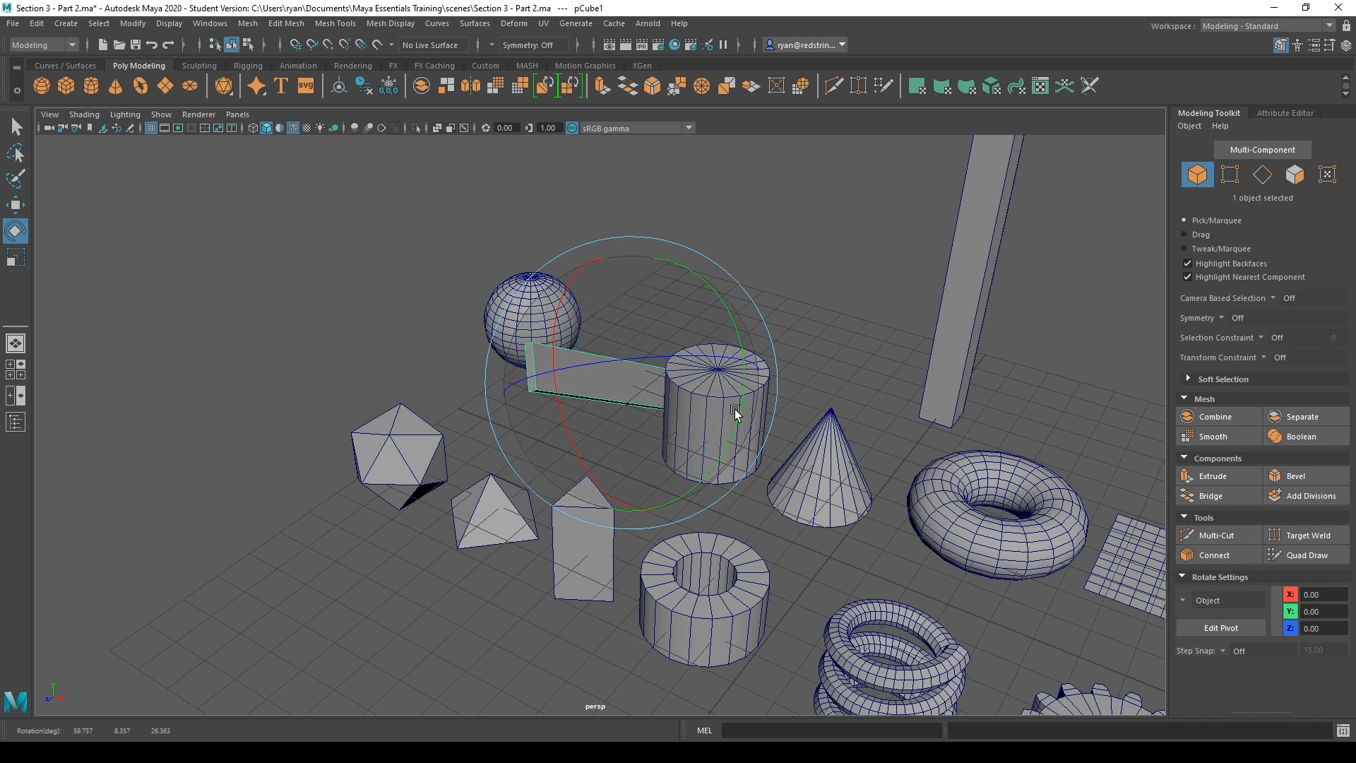
Rotate the stretched cube with the view-aligned outer ring, repeating the rotation from several viewing angles
left_click_drag(634, 235, 776, 269)
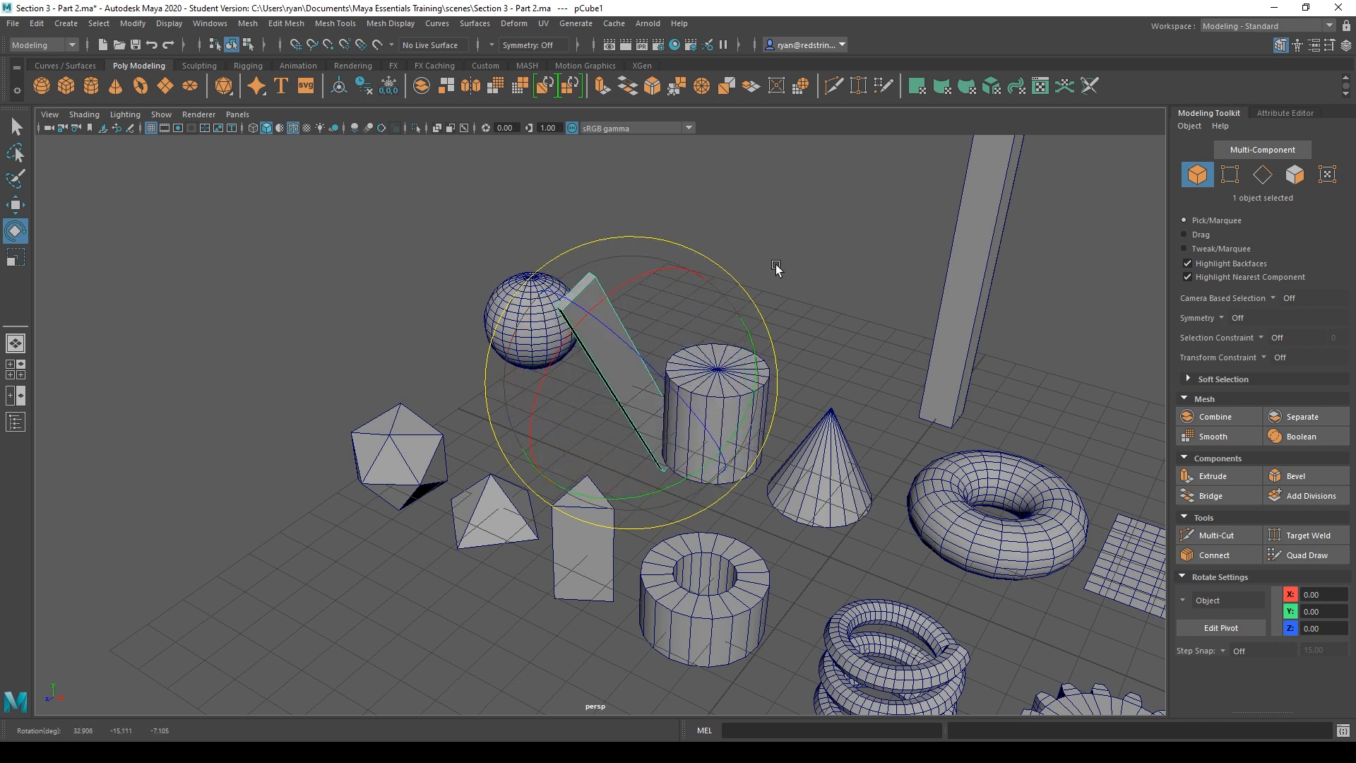
key("w")
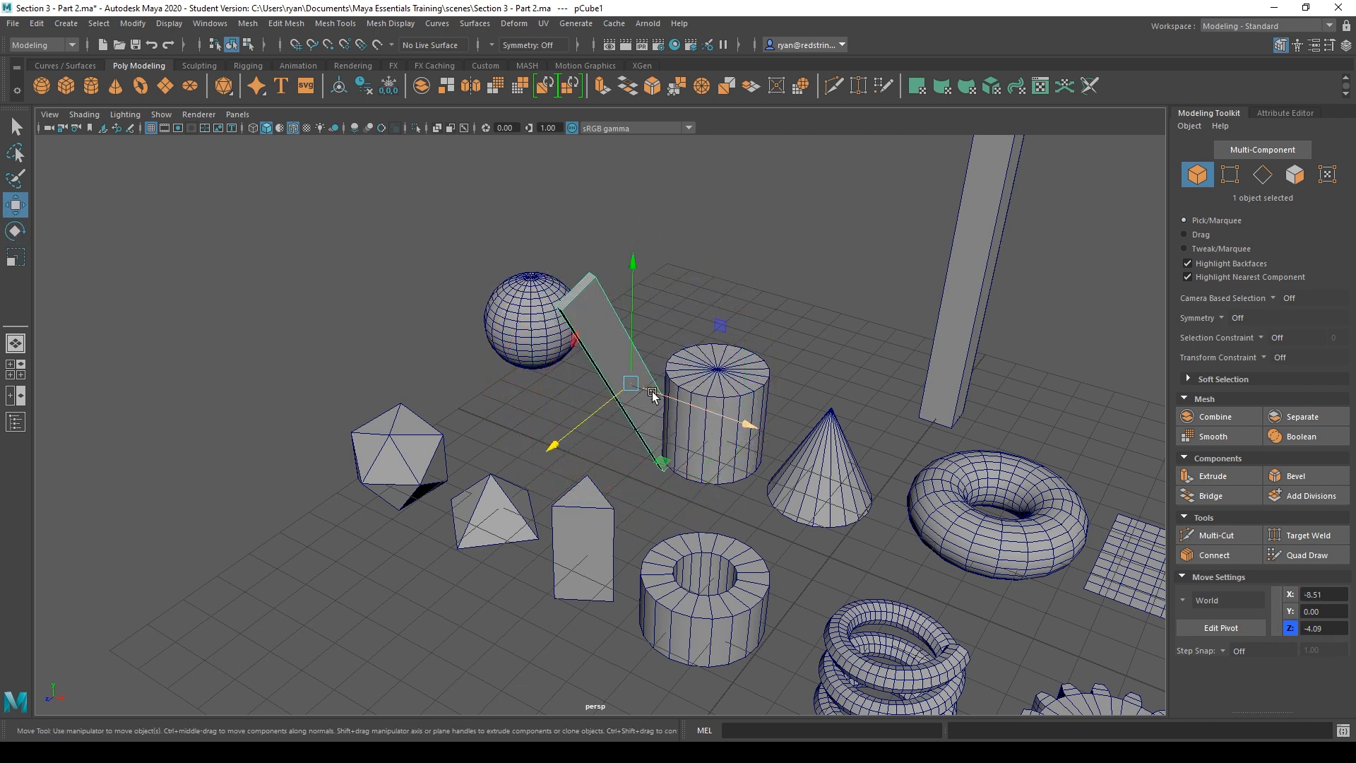
key("e")
left_click_drag(678, 422, 737, 524, "alt")
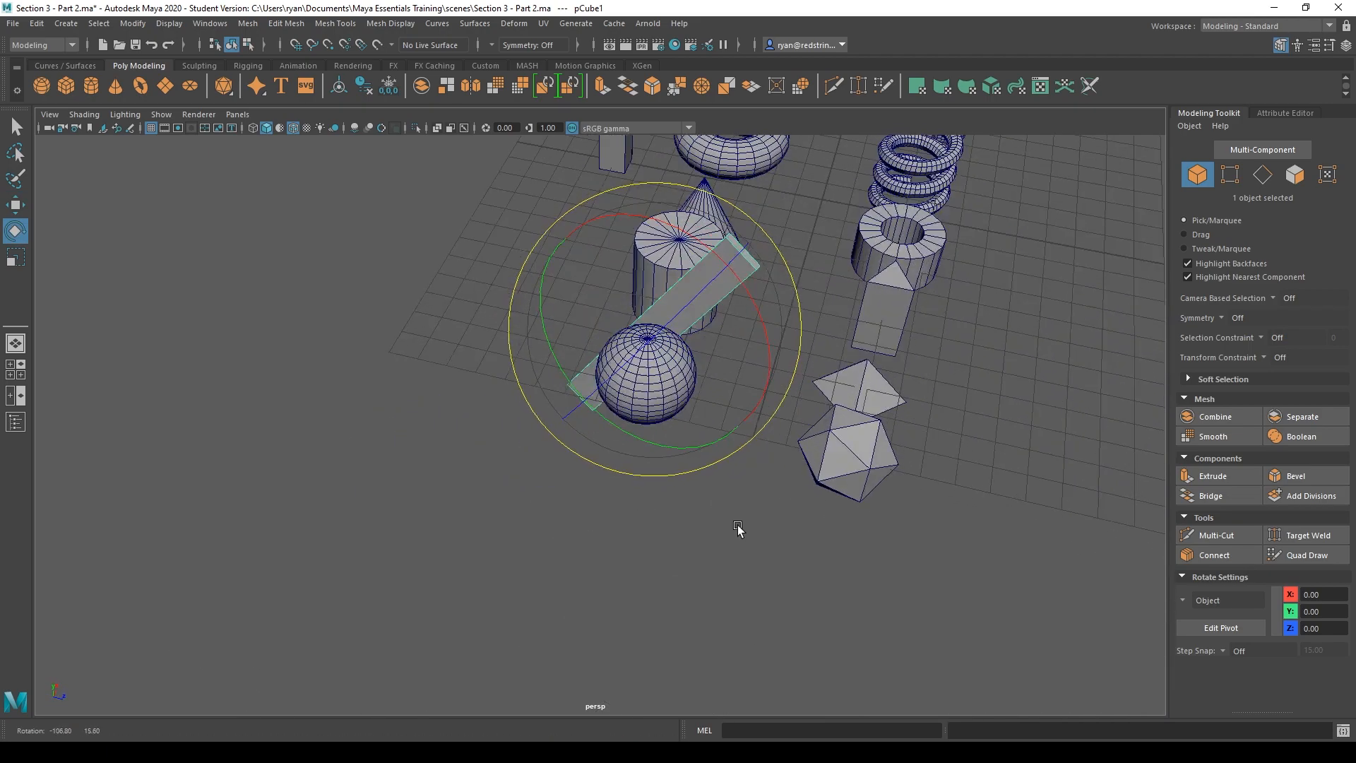
left_click_drag(613, 183, 490, 395)
left_click_drag(749, 283, 580, 264, "alt")
left_click_drag(582, 272, 539, 303)
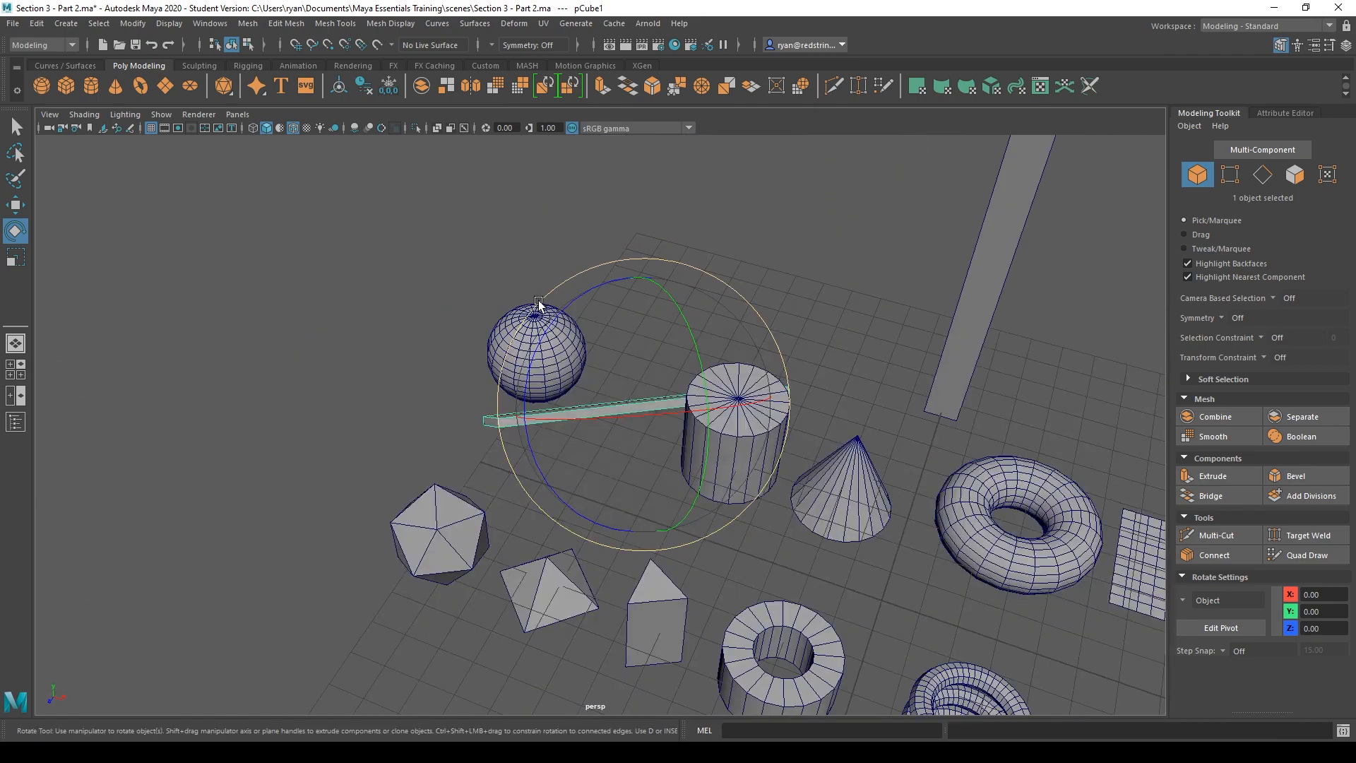
Scale the stretched cube uniformly on all axes to about X 0.31, Y 12.14, Z 1.61
key("r")
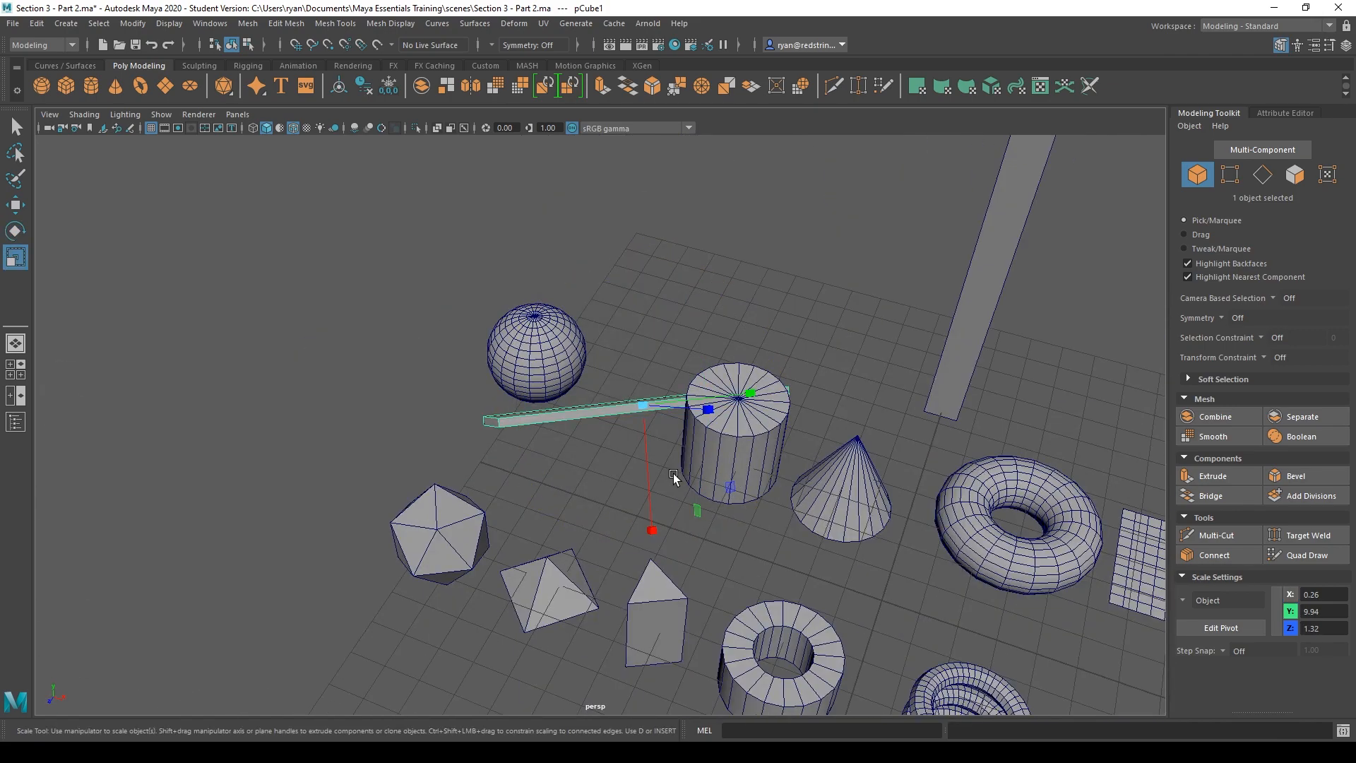
left_click_drag(740, 483, 527, 420, "alt")
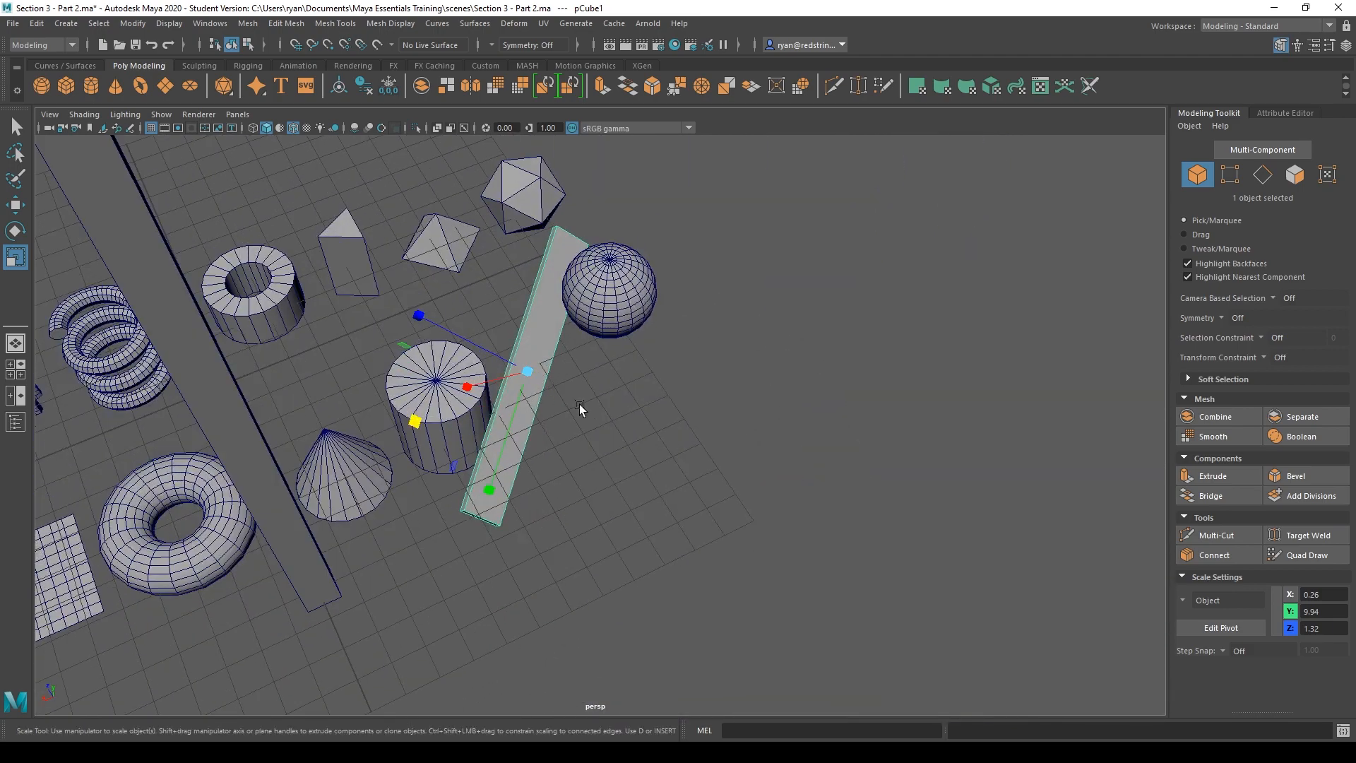
left_click_drag(524, 370, 783, 485)
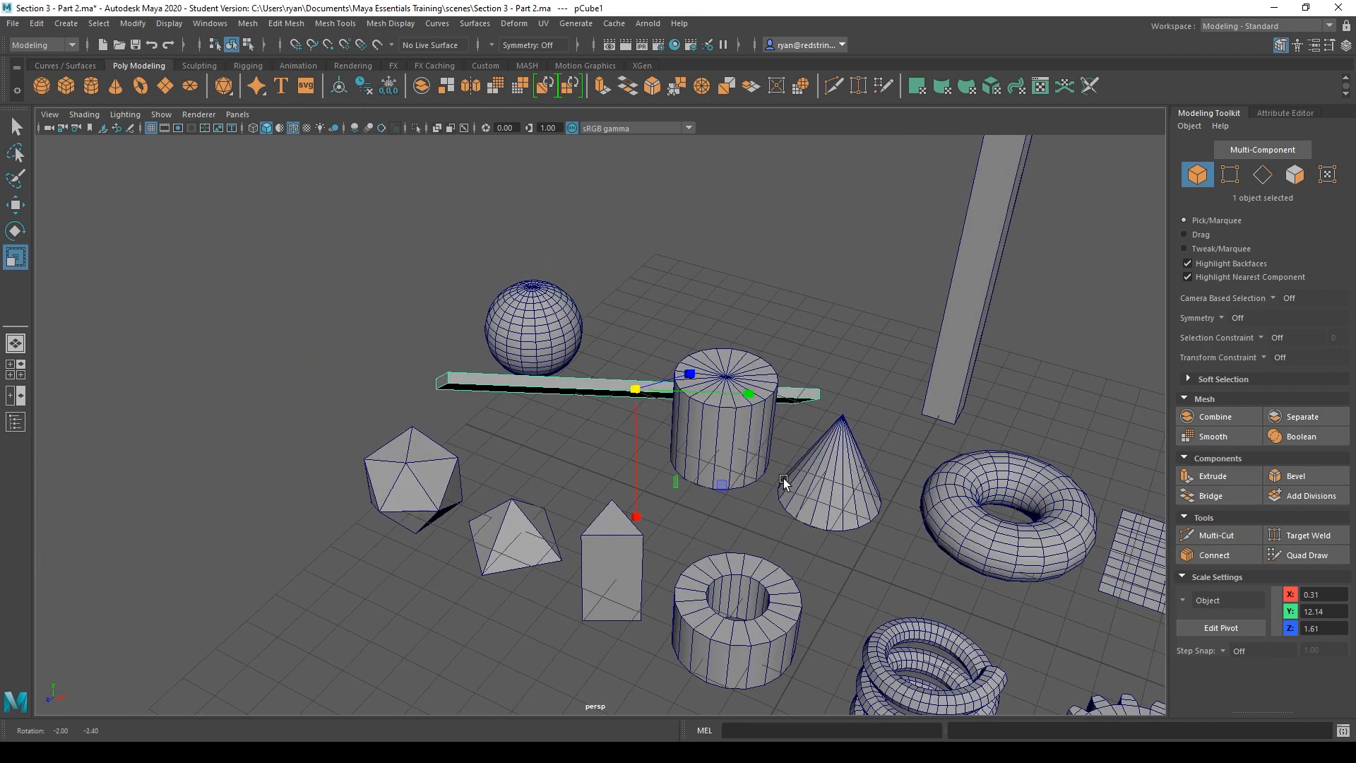
left_click_drag(558, 480, 497, 372, "alt")
Scale the stretched cube on its individual axes to about X 0.58, Y 6.99, Z 2.18
key("w")
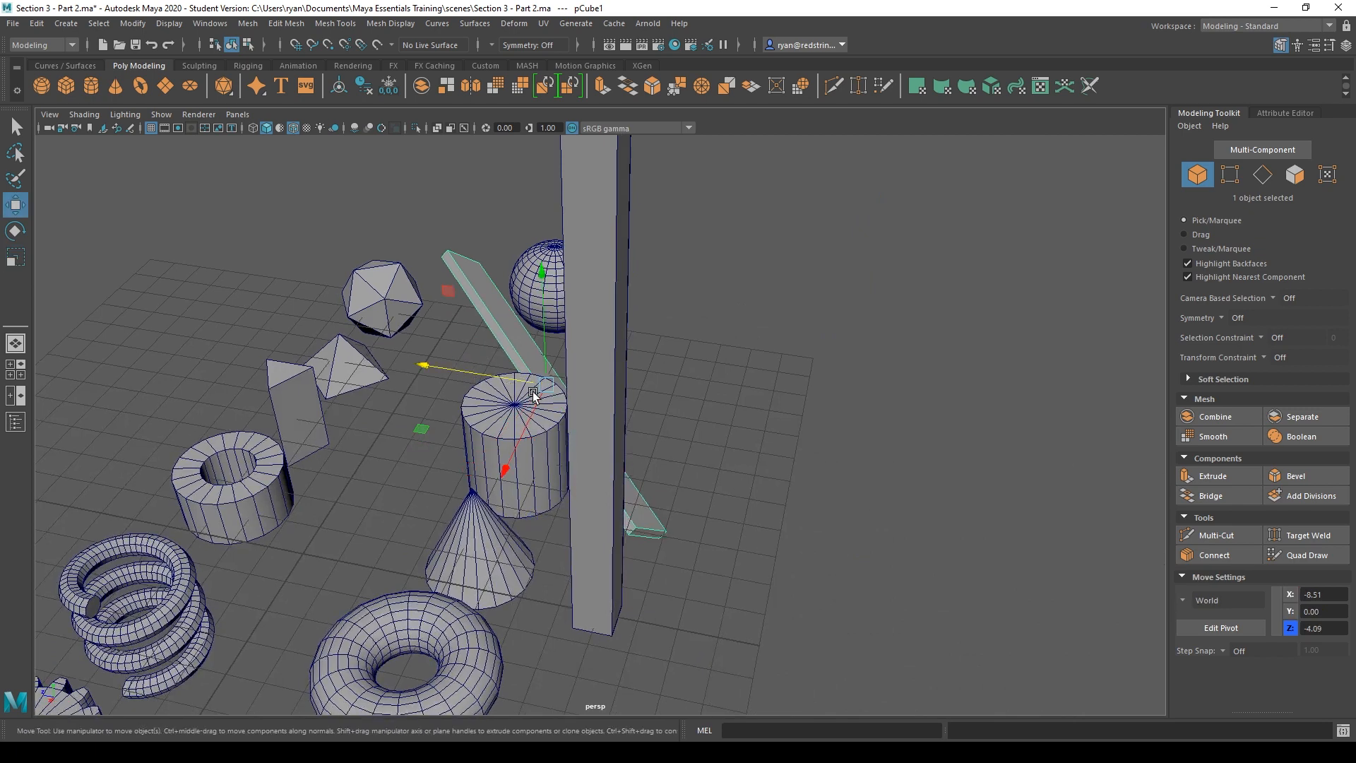
key("e")
key("r")
left_click_drag(609, 475, 585, 433)
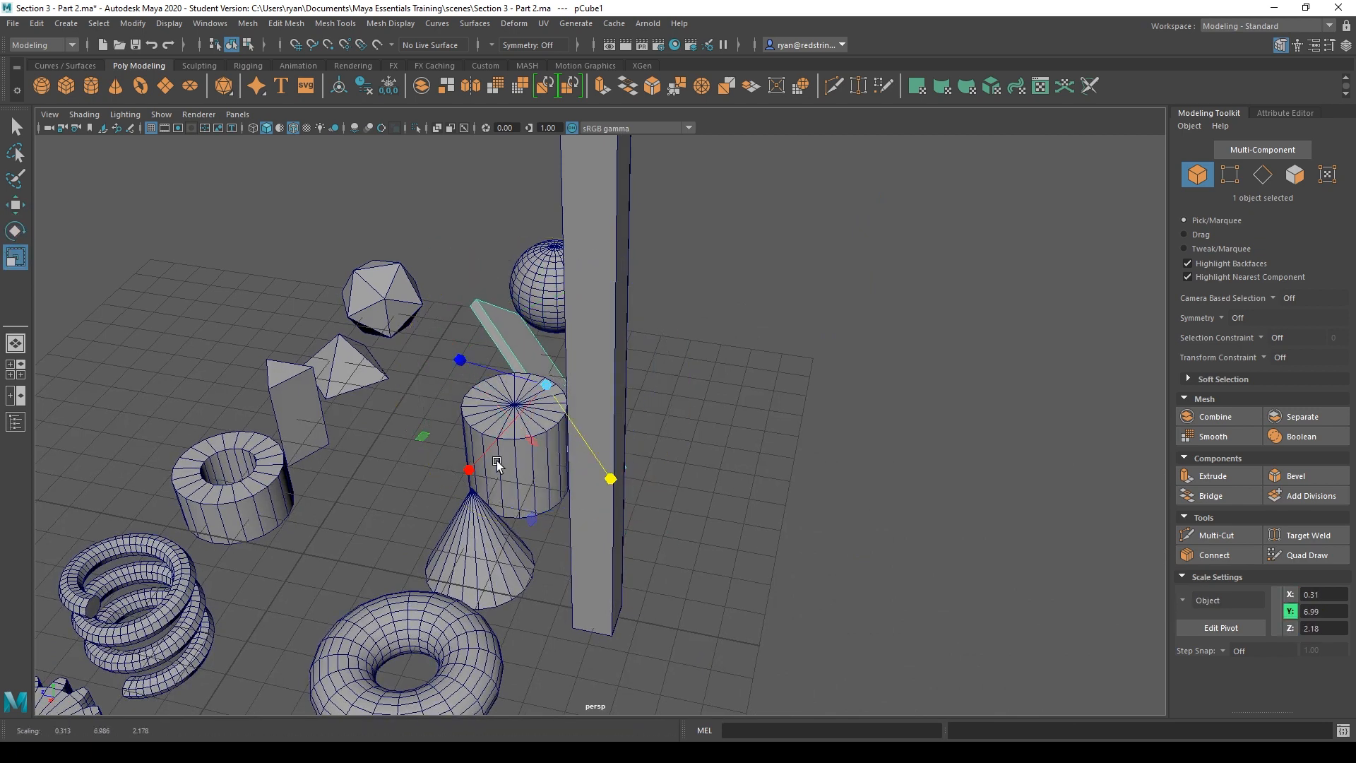
left_click_drag(469, 464, 370, 574)
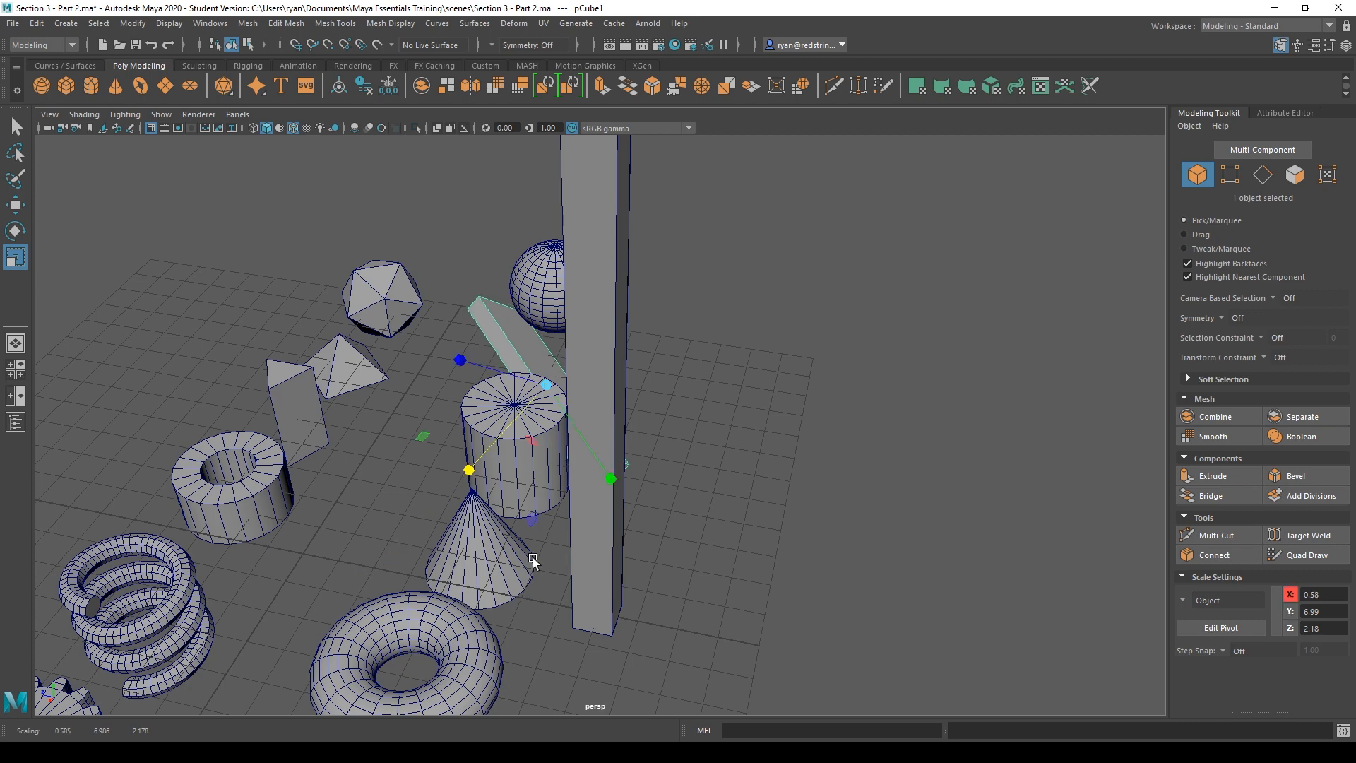
Move the stretched cube freely up beside the tall pillar to about X -0.33, Y 154.16, Z -8.59
key("ctrl+1")
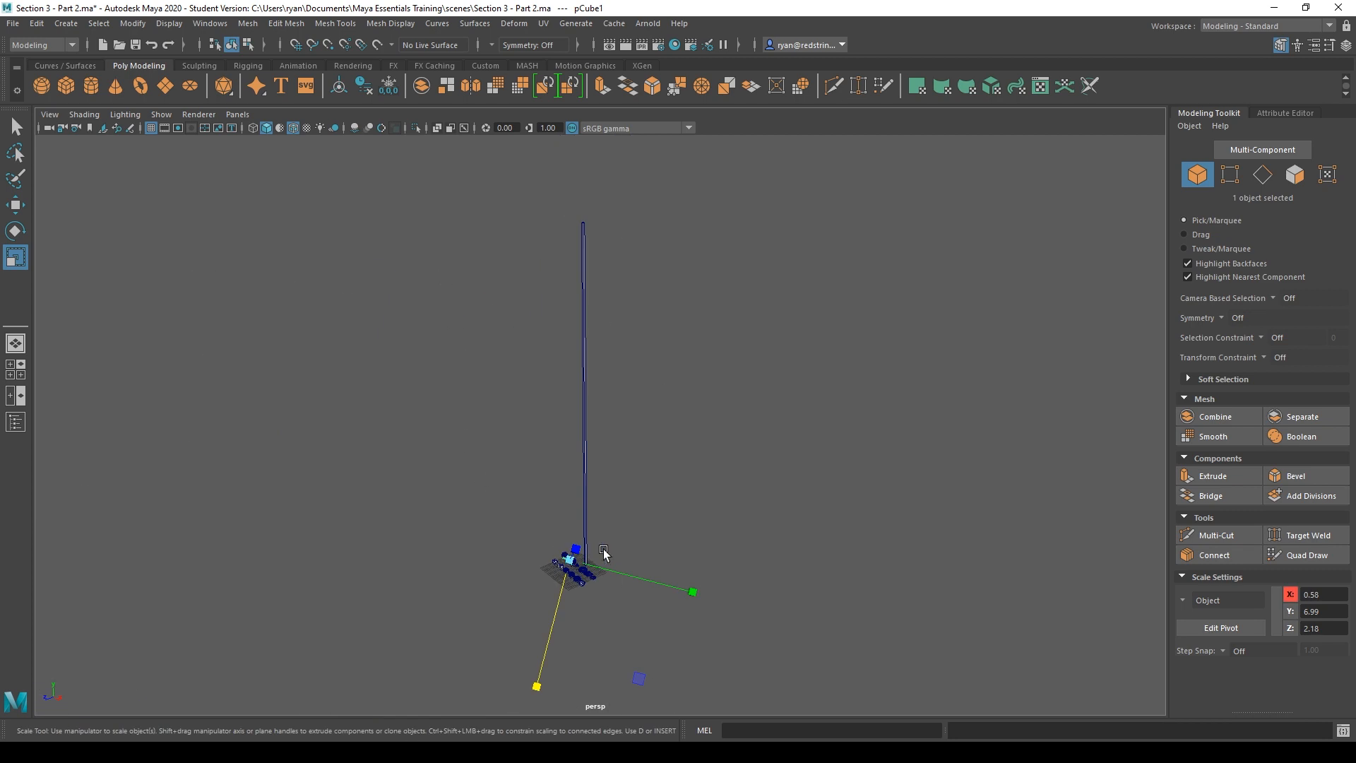
key("w")
left_click_drag(475, 524, 657, 396)
key("e")
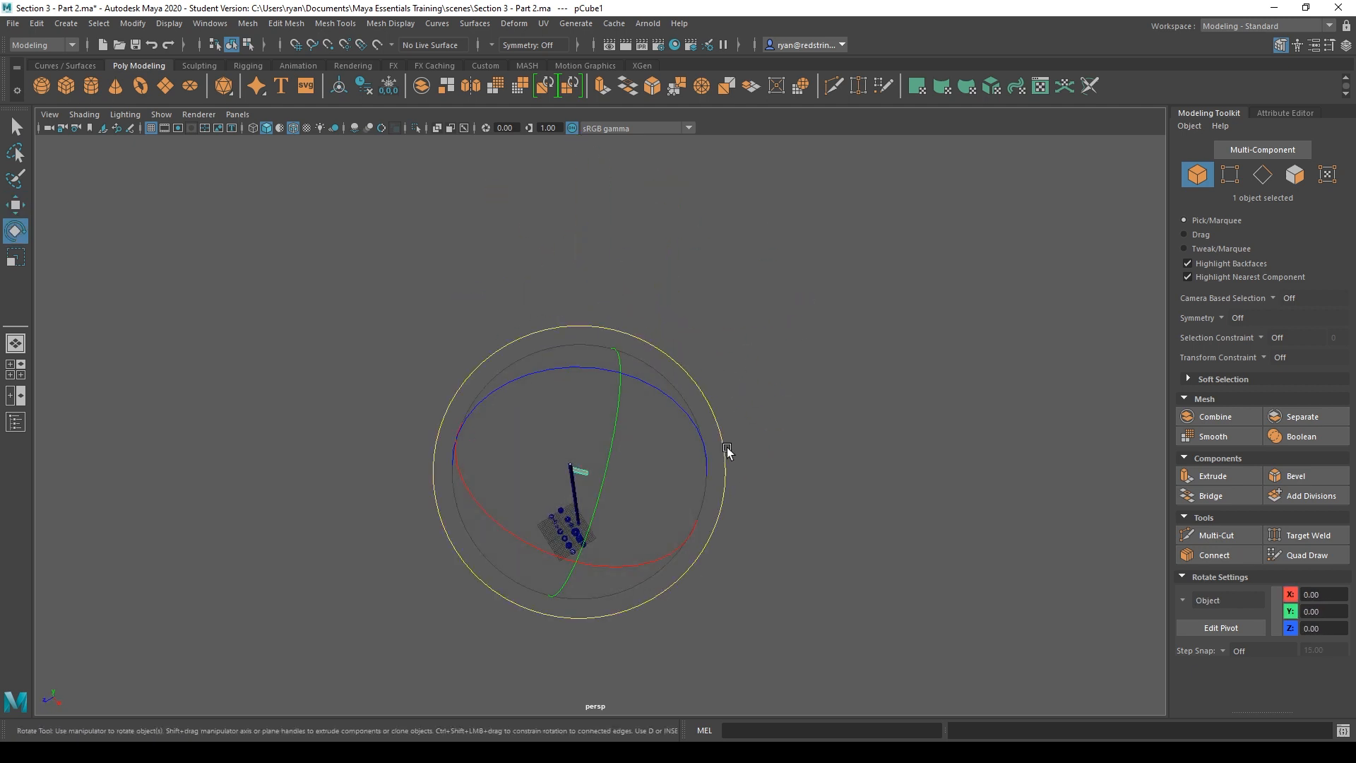
left_click_drag(726, 454, 605, 515)
key("w")
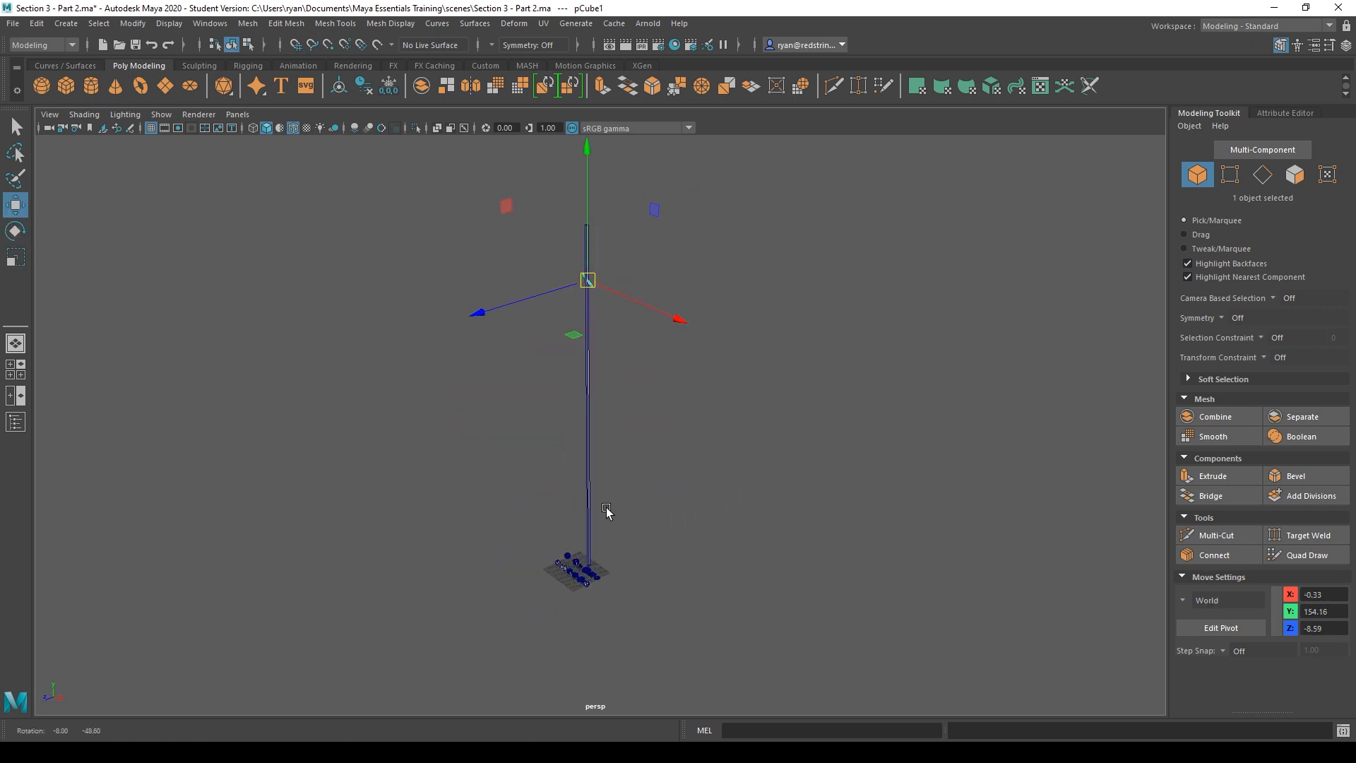
Deselect the cube, shift the view away into empty space, and frame all objects in the scene
left_click(839, 559)
middle_click_drag(370, 421, 360, 324, "alt")
middle_click_drag(708, 402, 595, 623, "alt")
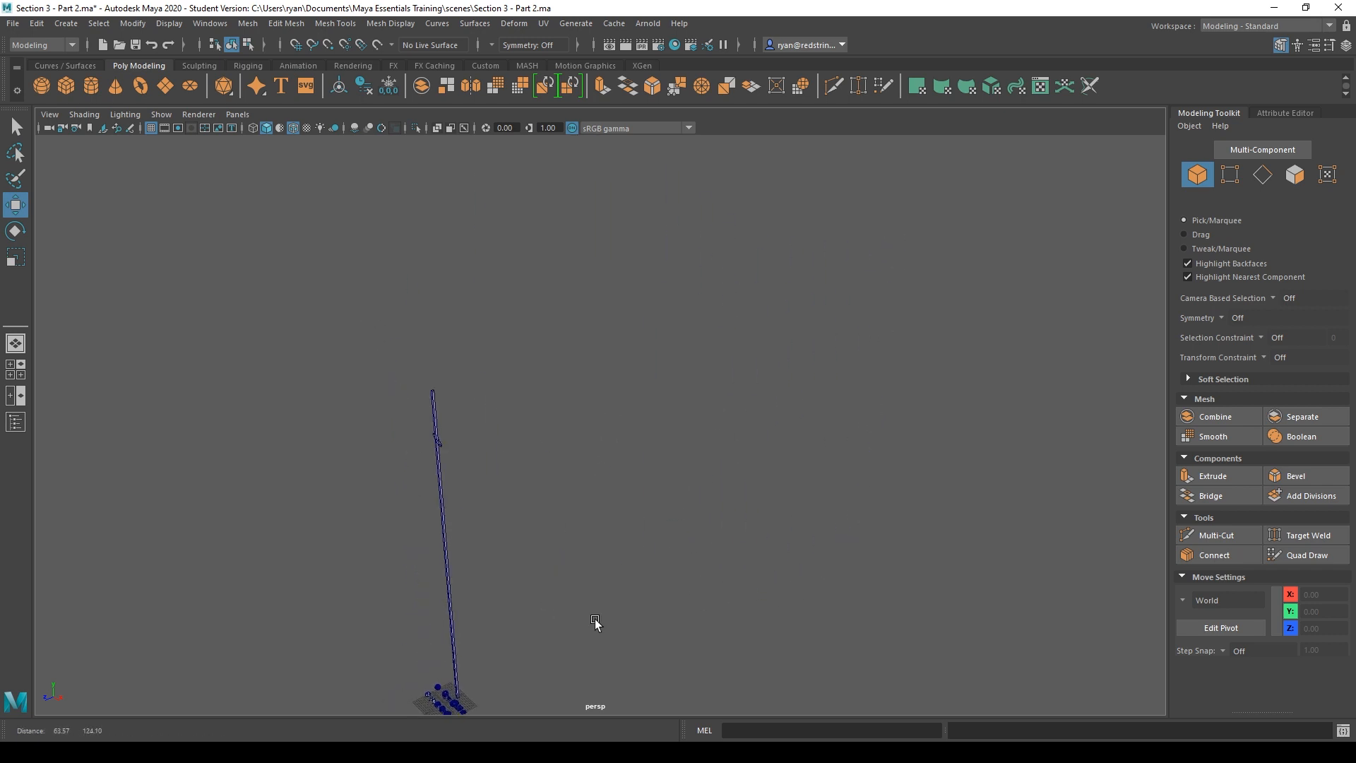
left_click_drag(596, 623, 311, 294, "alt")
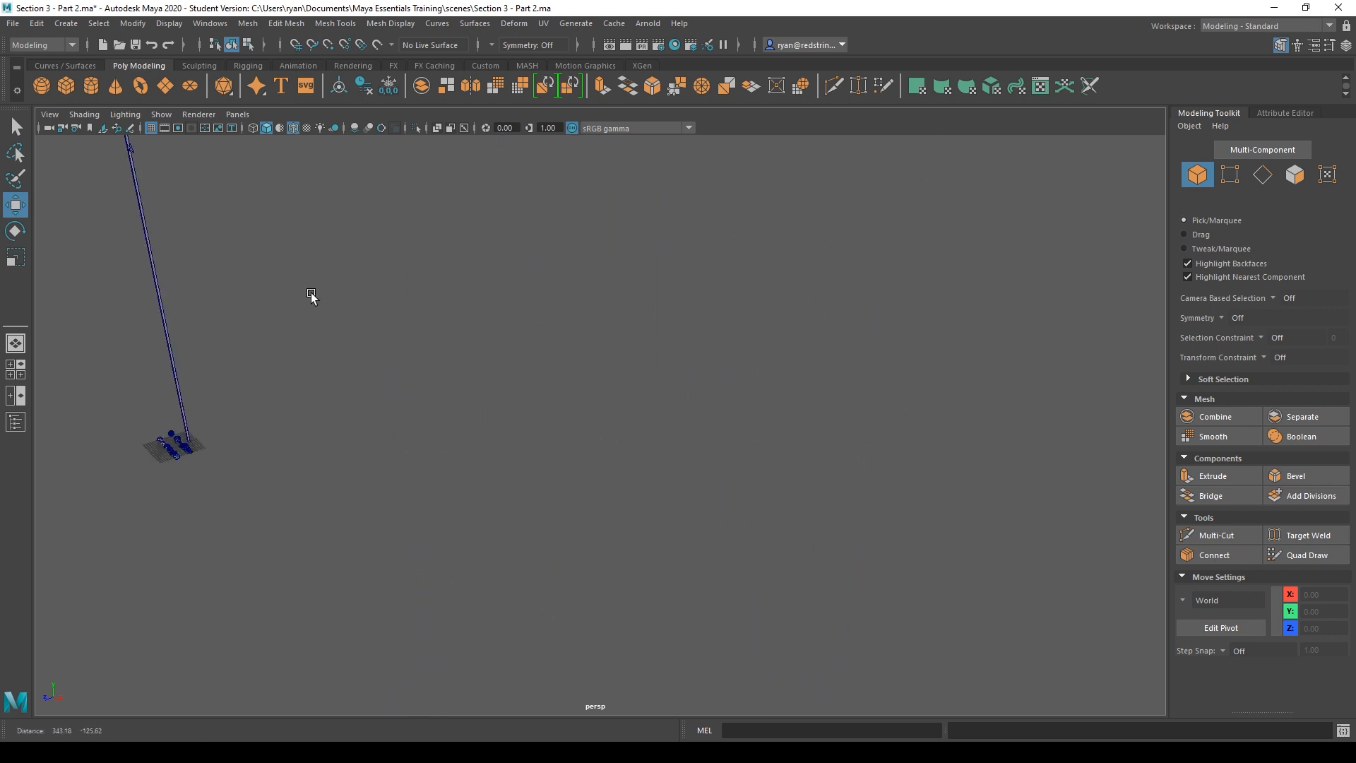
left_click_drag(106, 345, 611, 494, "alt")
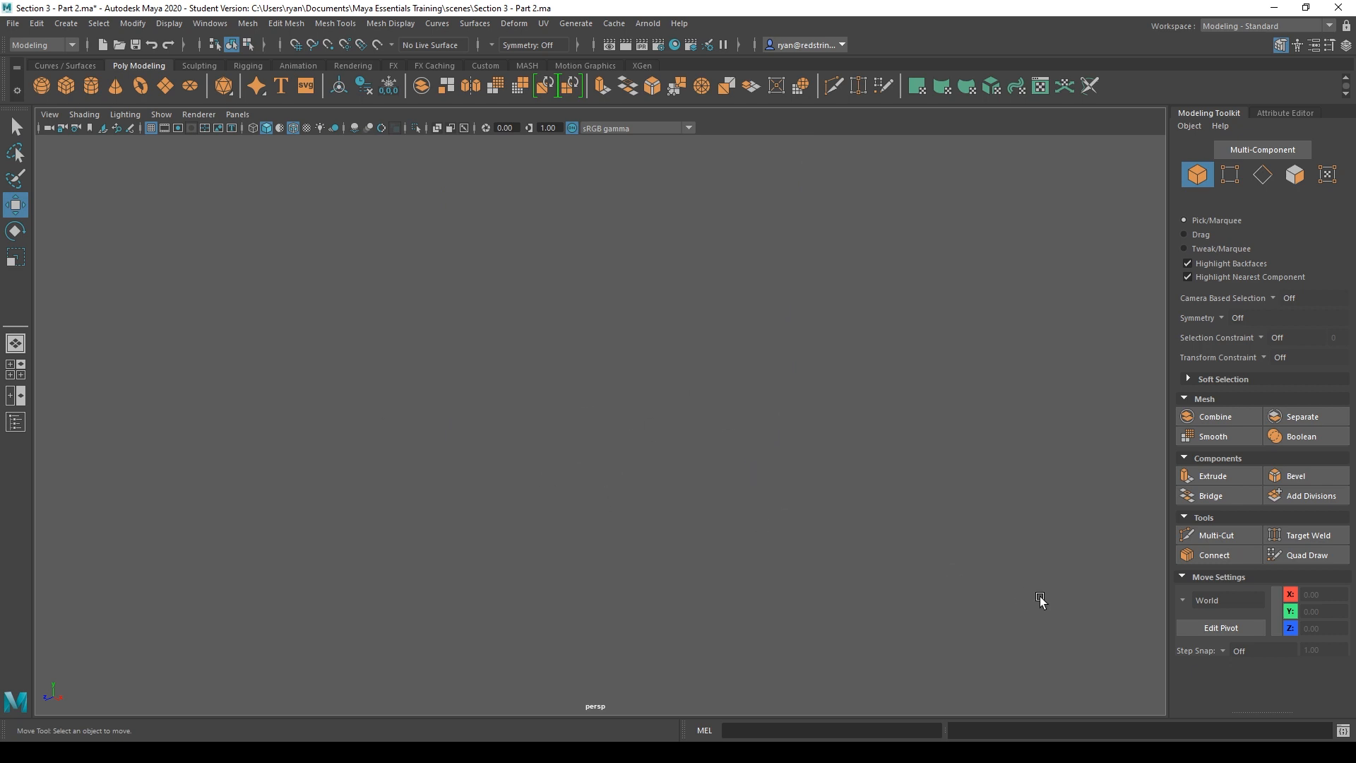
left_click_drag(675, 400, 887, 373, "alt")
key("a")
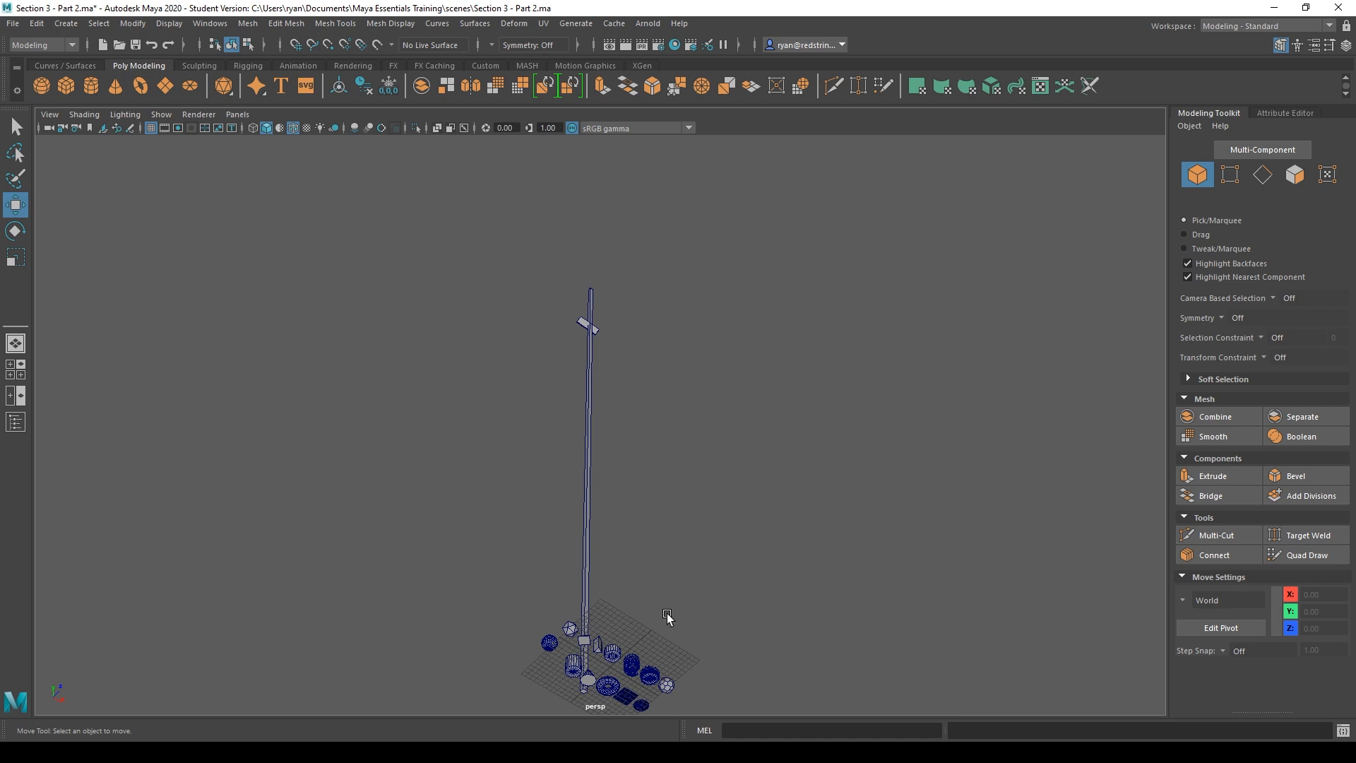
Select the cylinder, frame it in the view, and examine it from other angles
left_click_drag(711, 446, 754, 514, "alt")
middle_click_drag(607, 563, 606, 524, "alt")
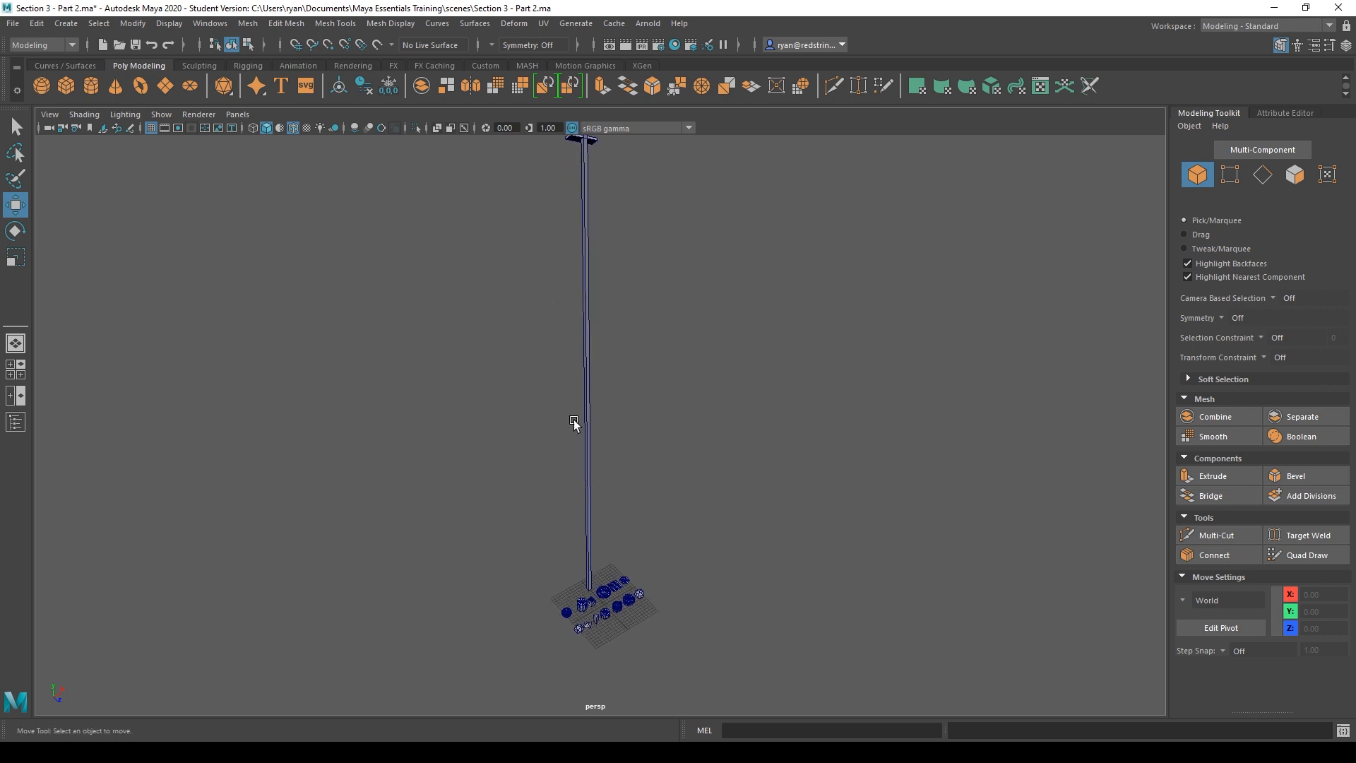
left_click_drag(767, 591, 492, 621, "alt")
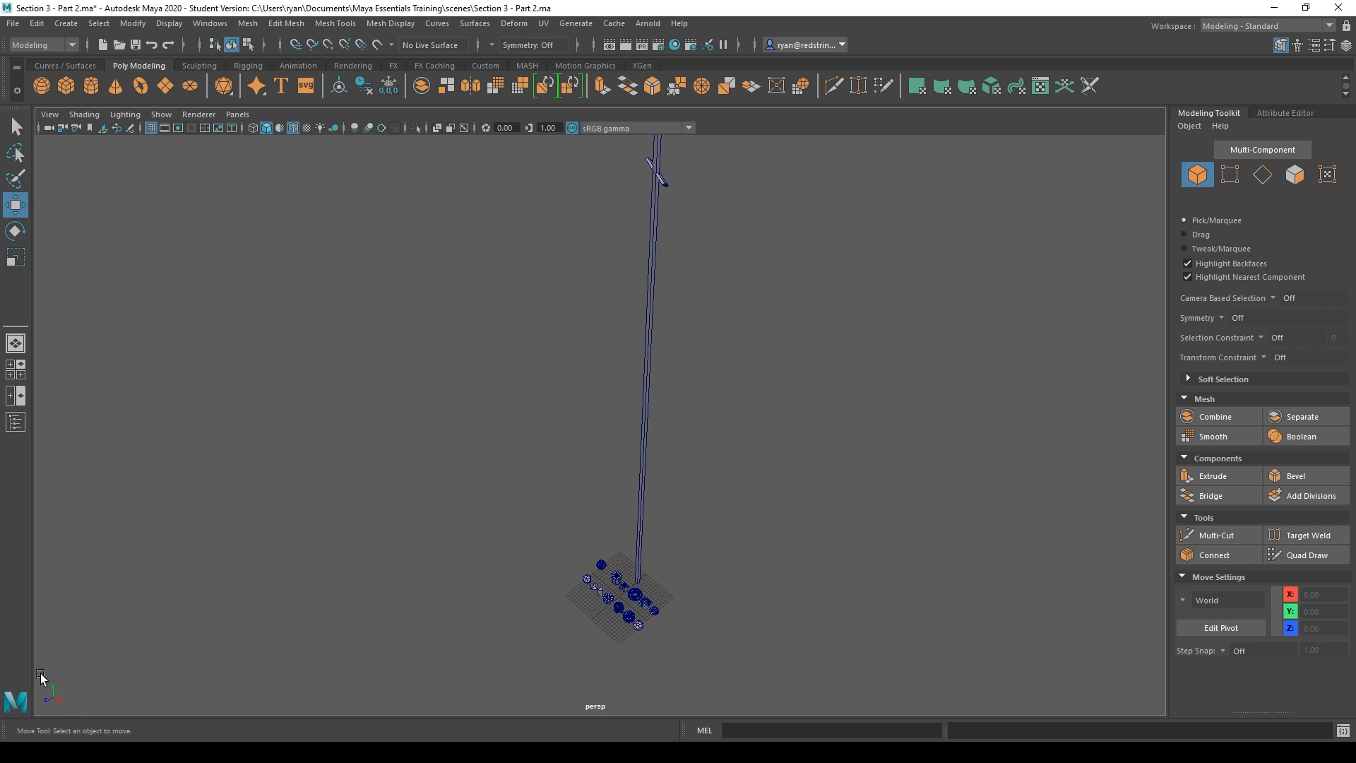
left_click_drag(713, 582, 746, 586, "alt")
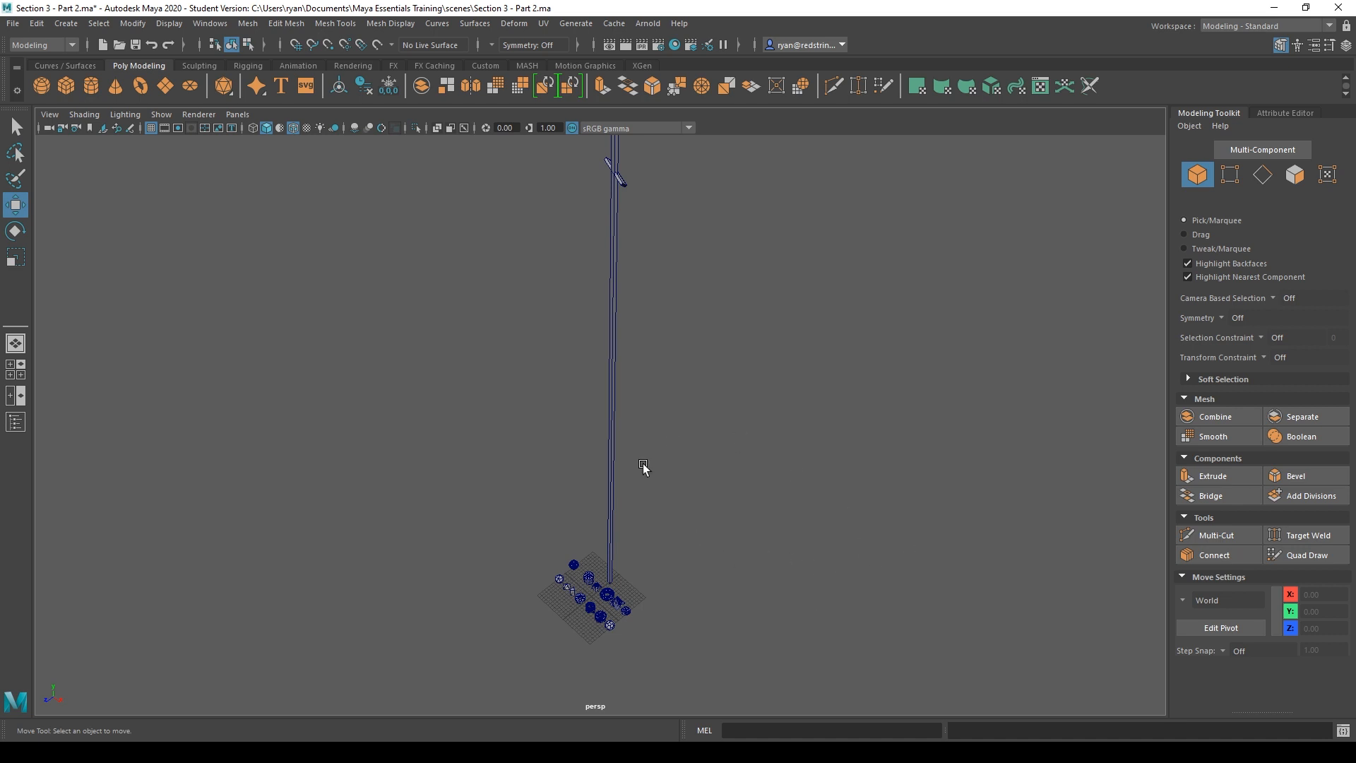
left_click(587, 578)
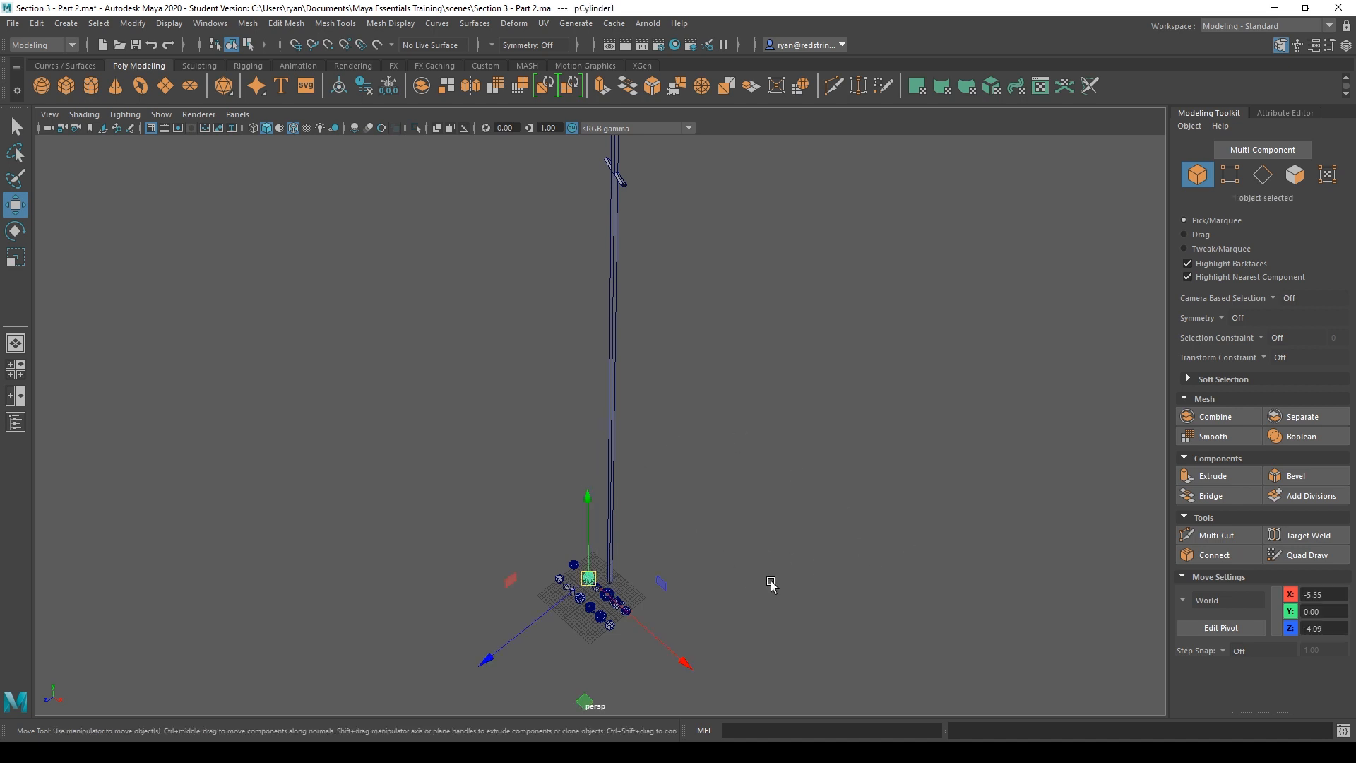
key("f")
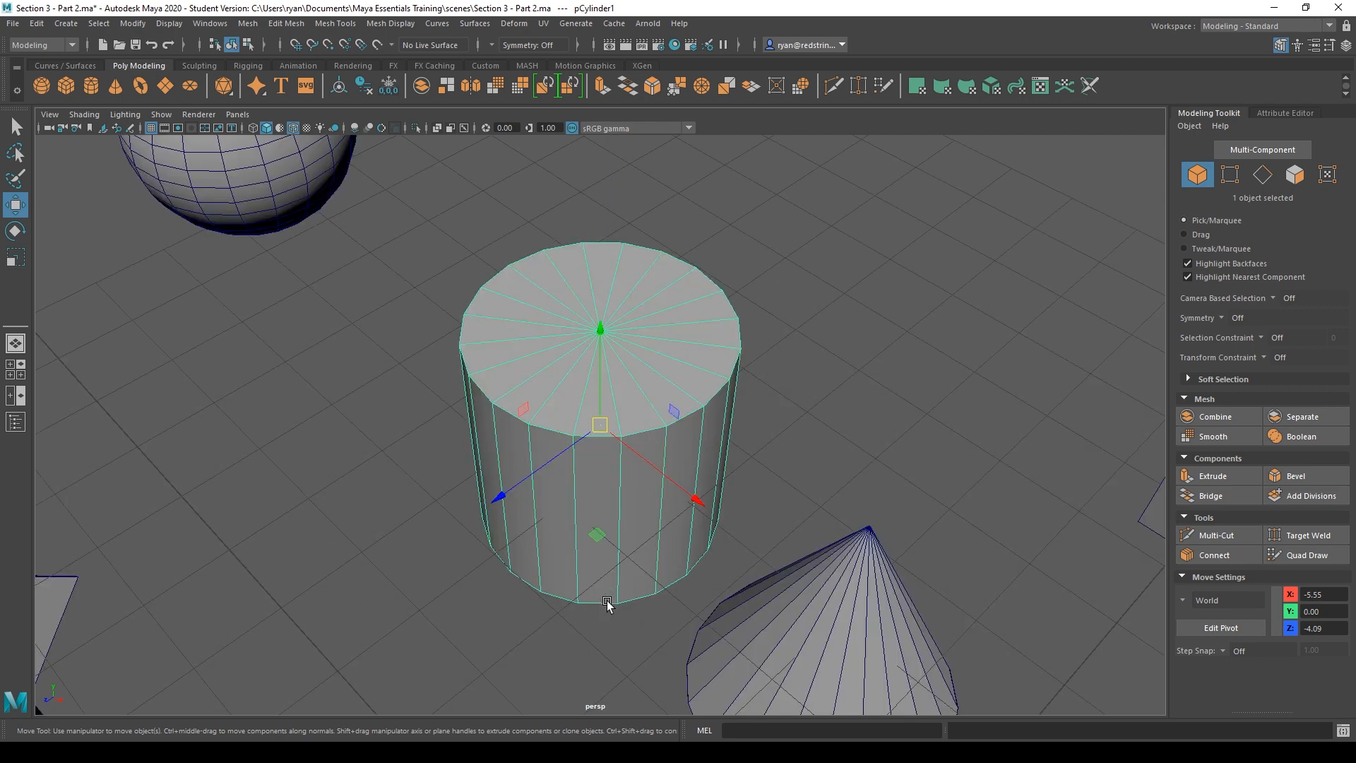
left_click_drag(654, 652, 716, 464, "alt")
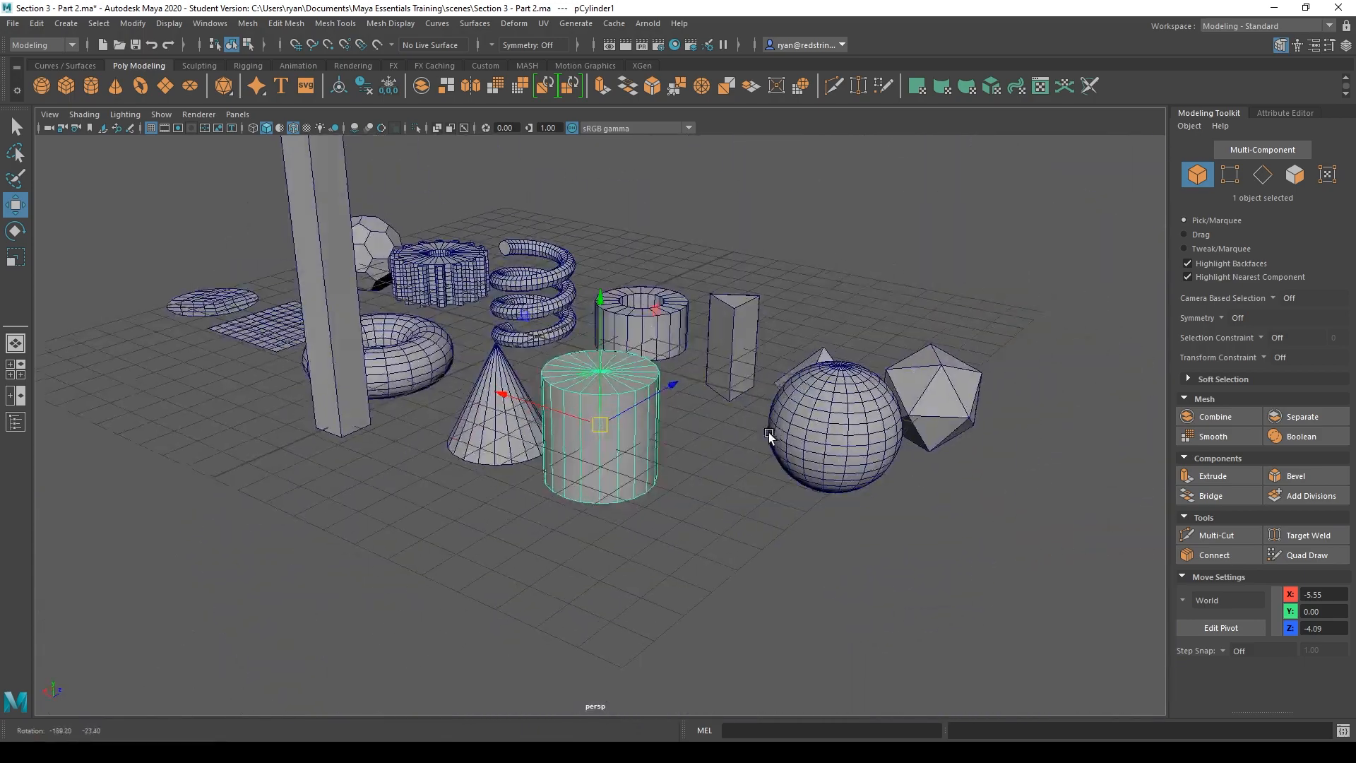
left_click_drag(641, 554, 622, 399, "alt")
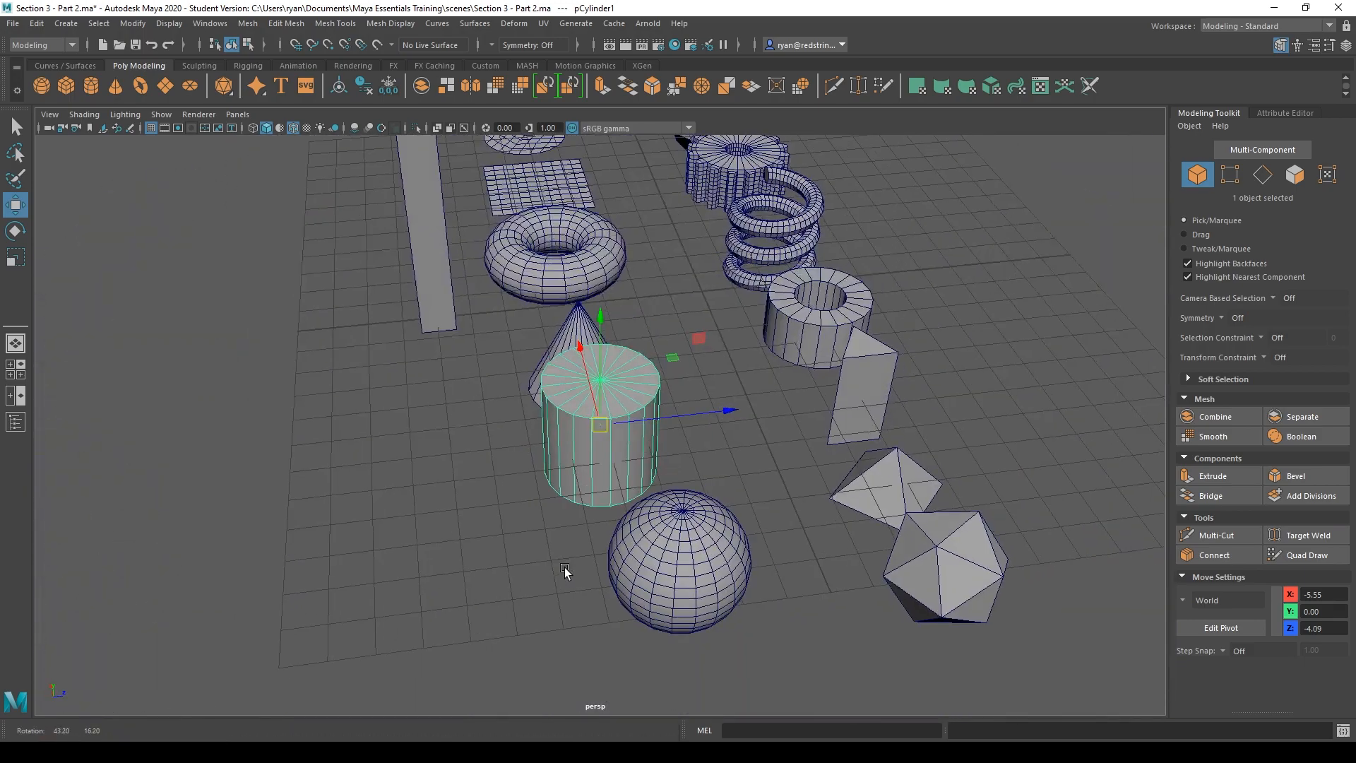
Select the torus and frame it in the view, finishing with nothing selected
left_click(534, 218)
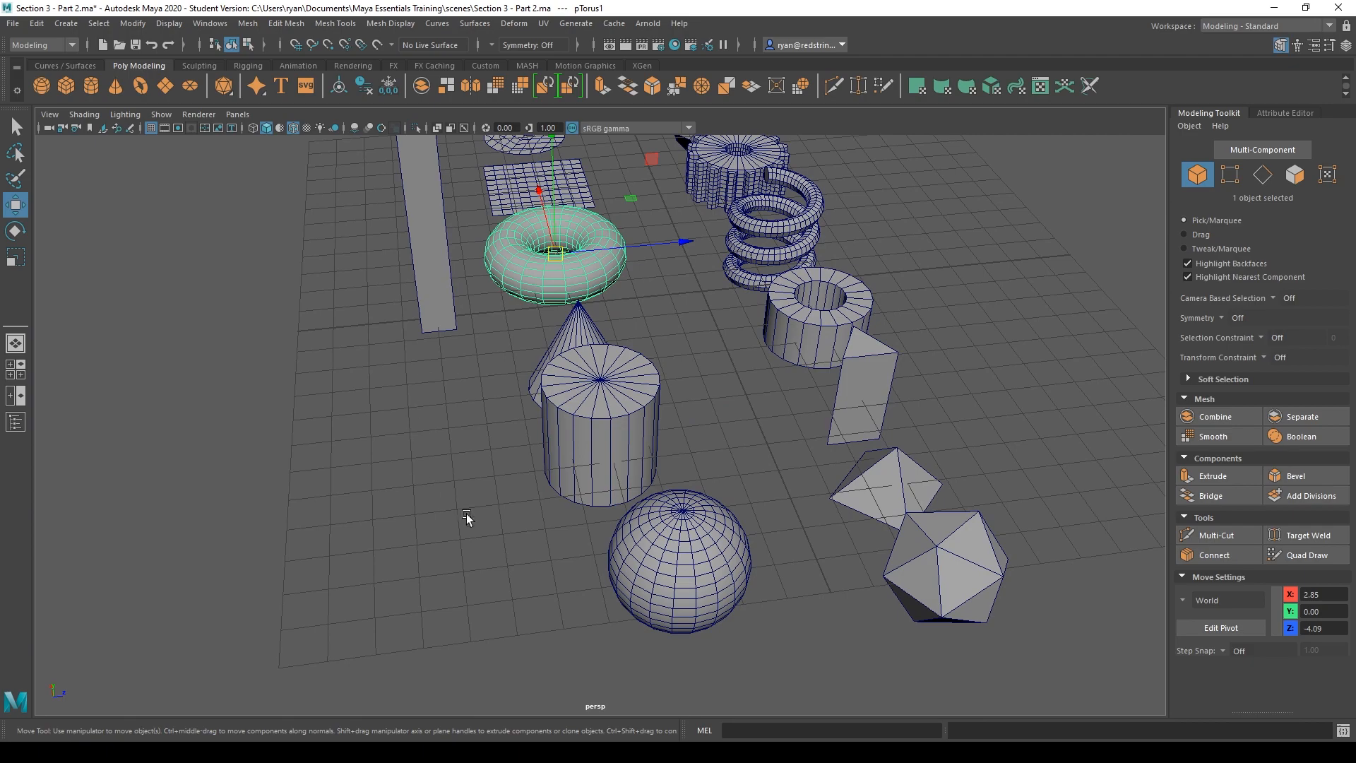
left_click_drag(466, 517, 491, 315, "alt")
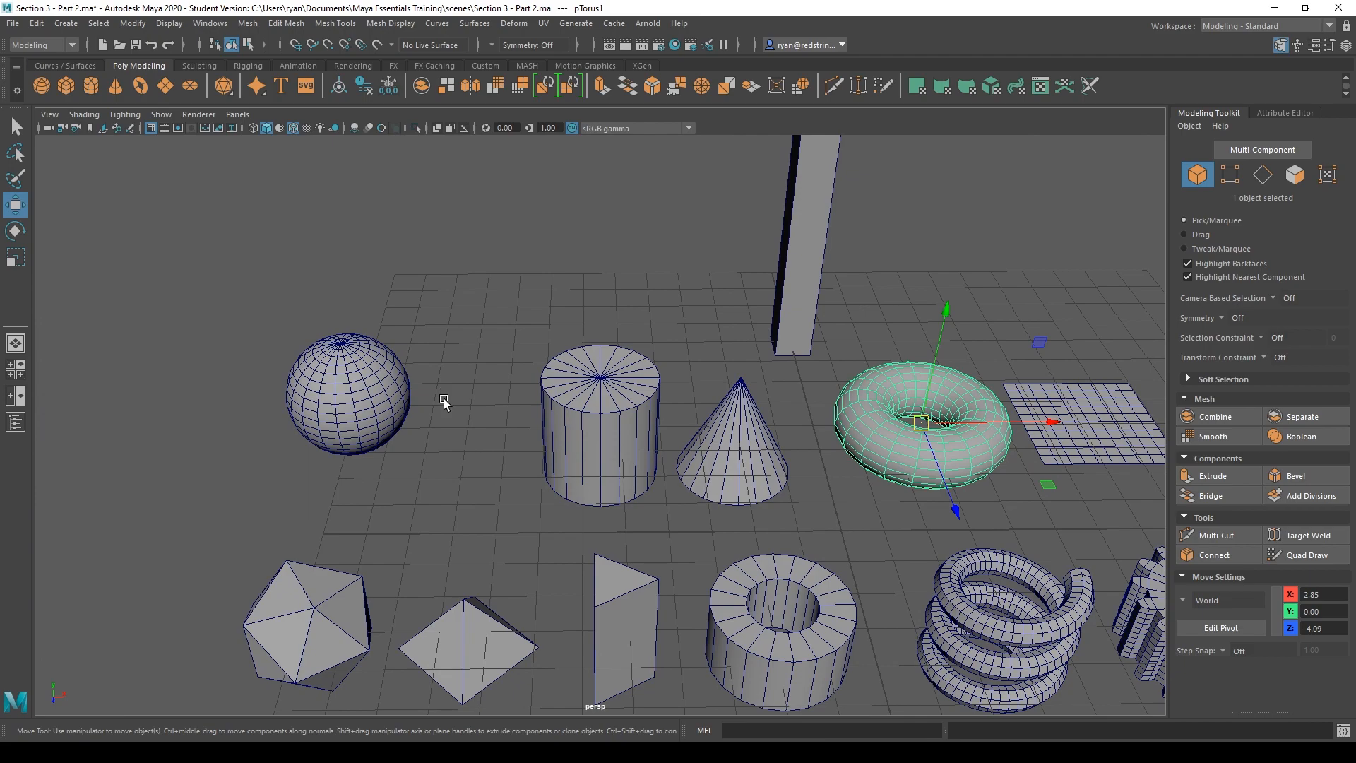
key("f")
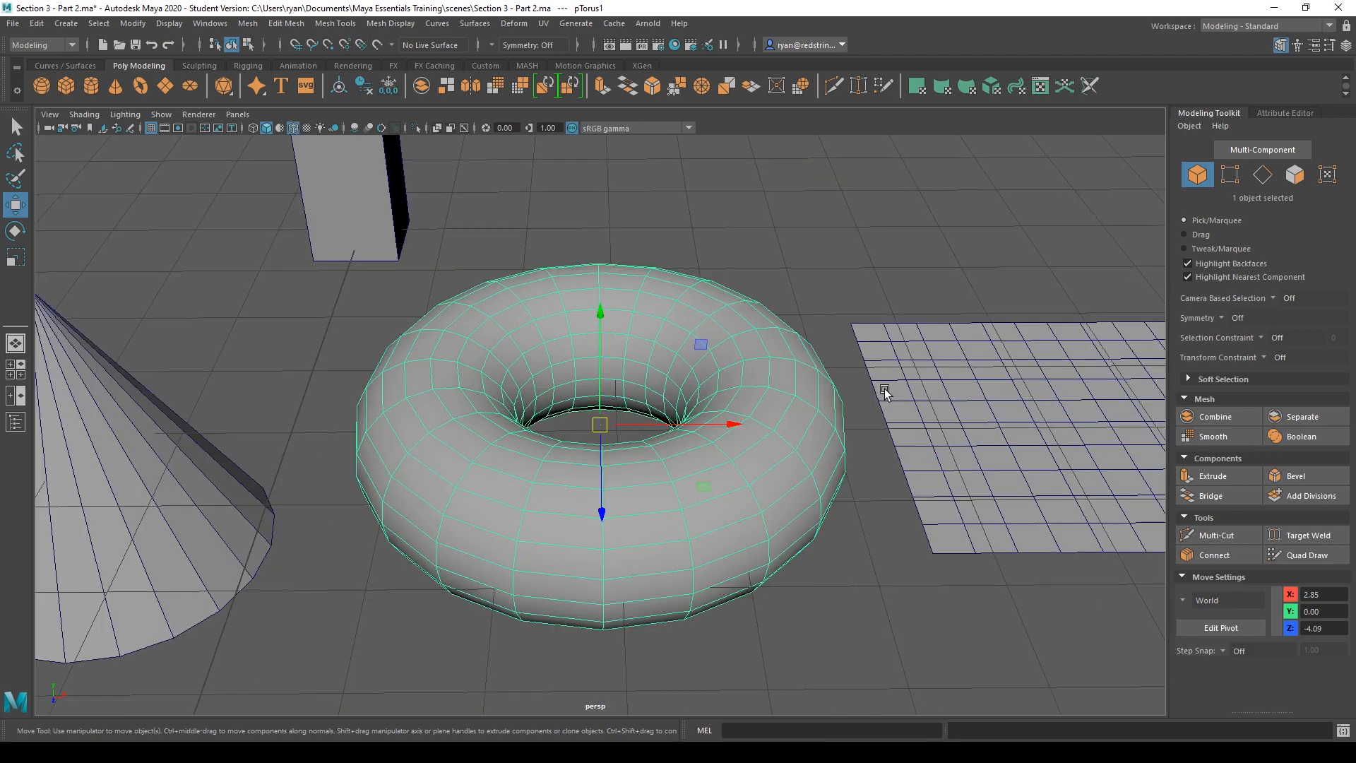
scroll(885, 390, "down", 5)
left_click_drag(863, 388, 729, 296, "alt")
left_click(729, 296)
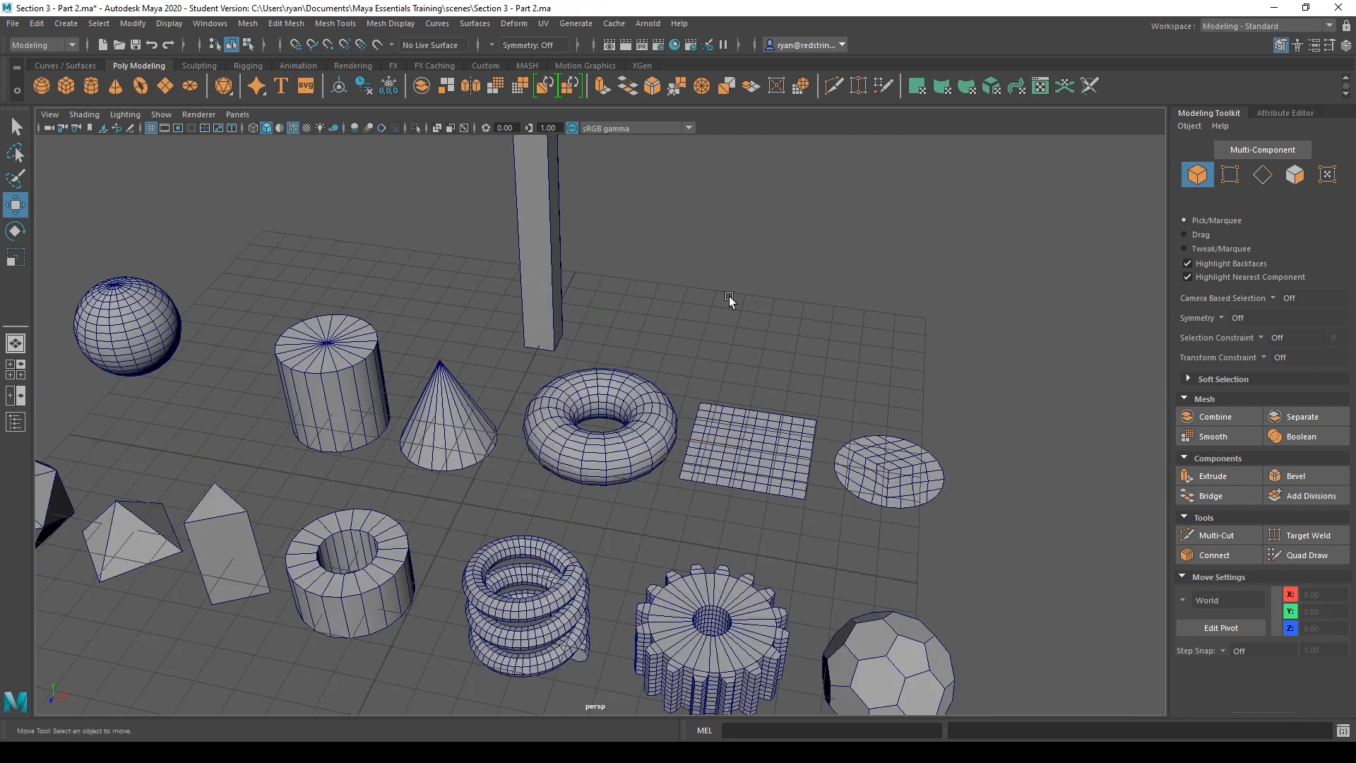
Select the torus, cone and cylinder together and fit these three objects closely in the view
left_click(614, 391)
left_click(432, 440, "shift")
left_click(318, 387, "shift")
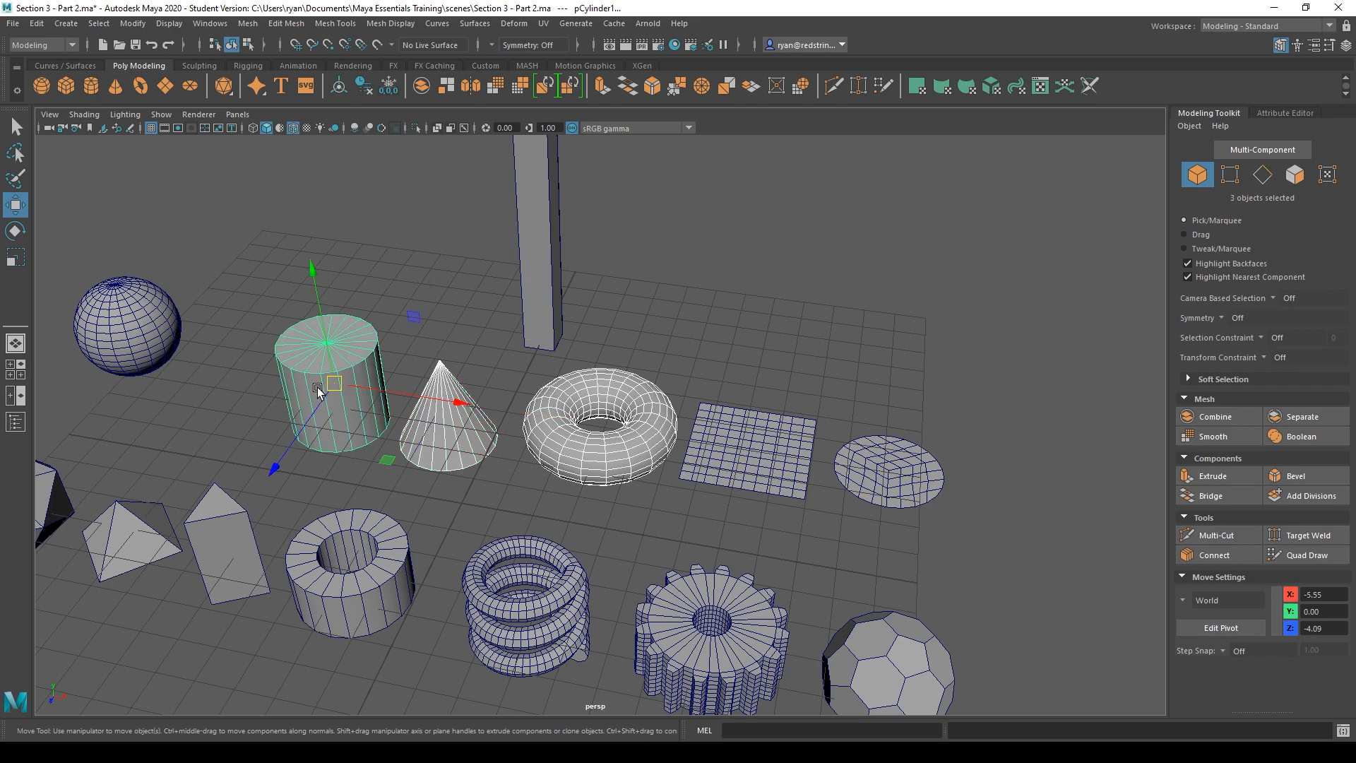
scroll(349, 396, "up", 4)
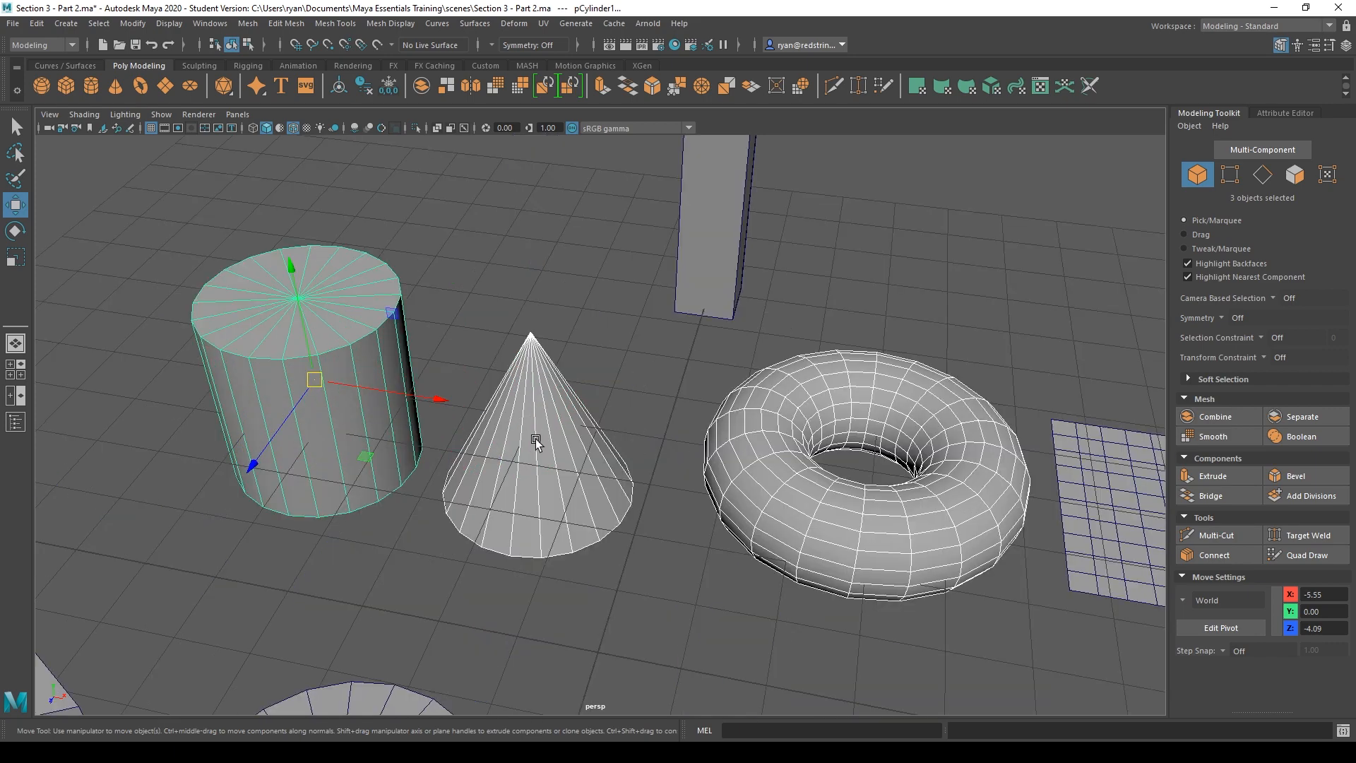
left_click_drag(488, 359, 537, 459, "alt")
scroll(770, 565, "down", 5)
Marquee-select the middle shapes of both rows without the pillar, view them up close, and clear the selection
left_click_drag(412, 378, 844, 660)
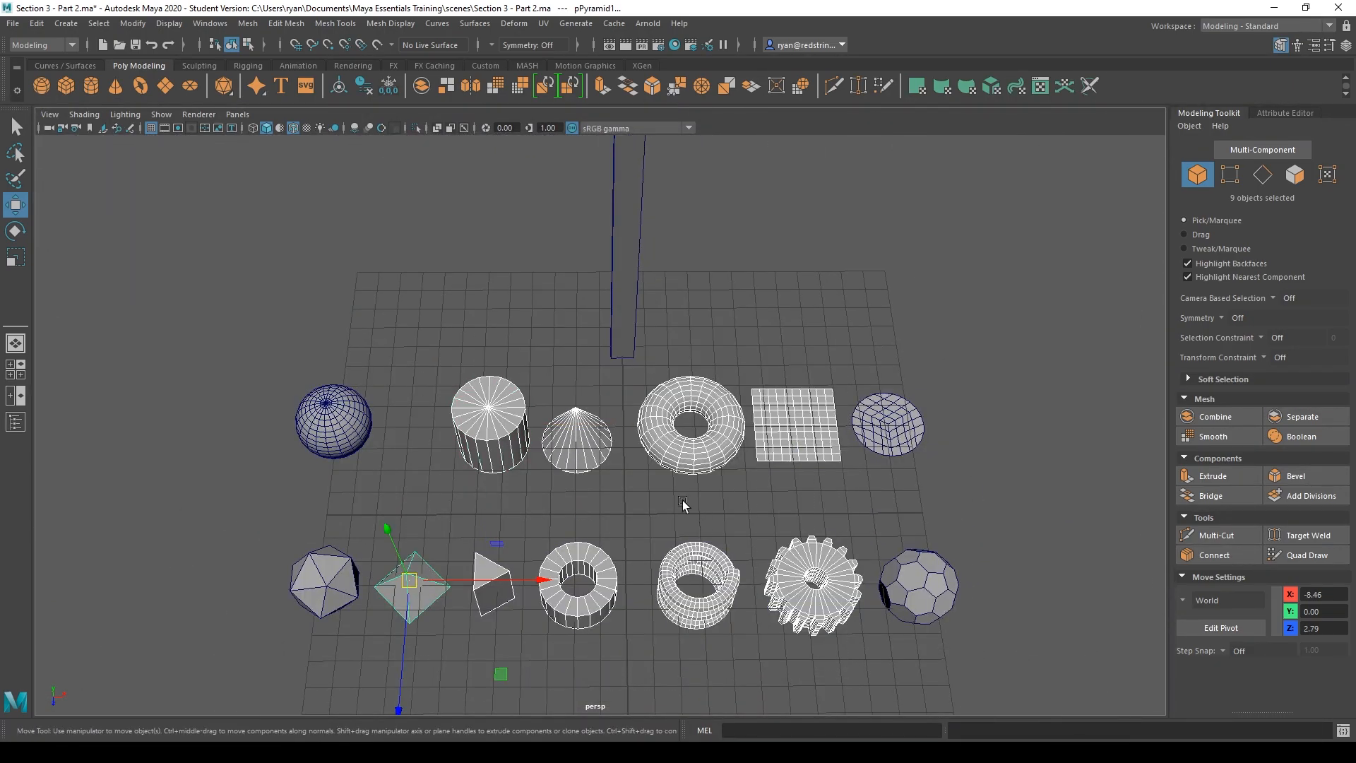
scroll(683, 503, "up", 3)
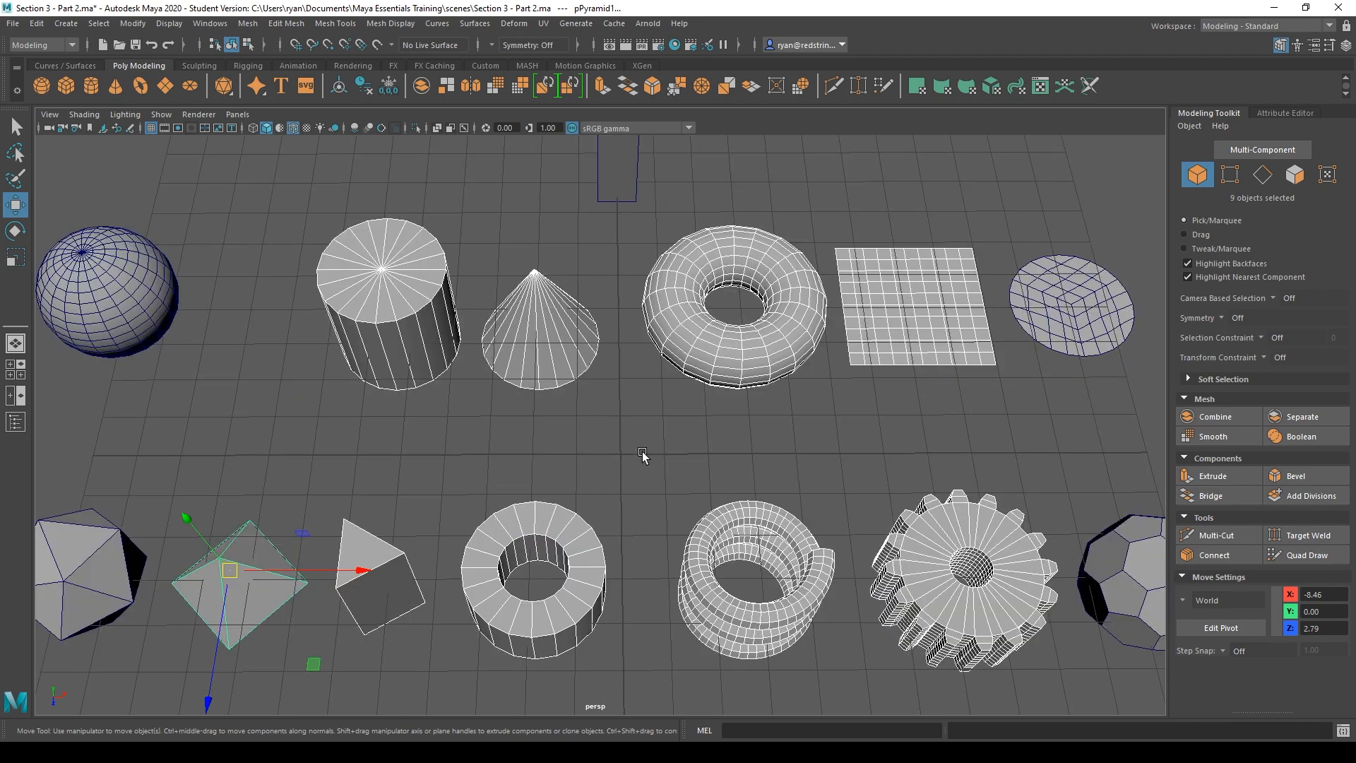
mouse_move(643, 455)
left_mouse_down("alt")
mouse_move(734, 488)
mouse_move(918, 480)
mouse_move(645, 468)
mouse_move(812, 452)
mouse_move(748, 459)
mouse_move(904, 469)
mouse_move(681, 463)
mouse_move(655, 484)
mouse_move(755, 488)
mouse_move(856, 487)
mouse_move(621, 462)
left_mouse_up("alt")
left_click(617, 463)
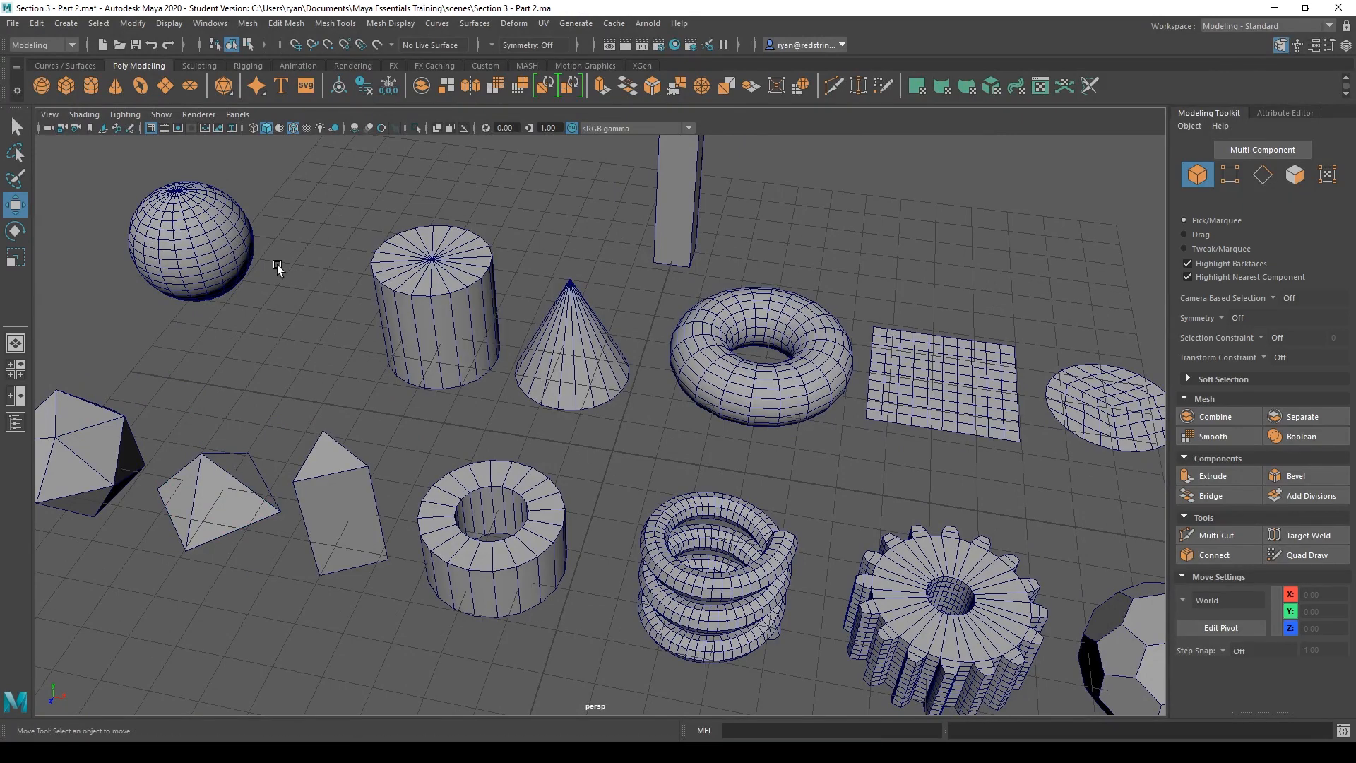
Marquee-select the middle shapes together with the tall pillar, clear the selection, and frame the whole scene
left_click_drag(277, 264, 798, 516)
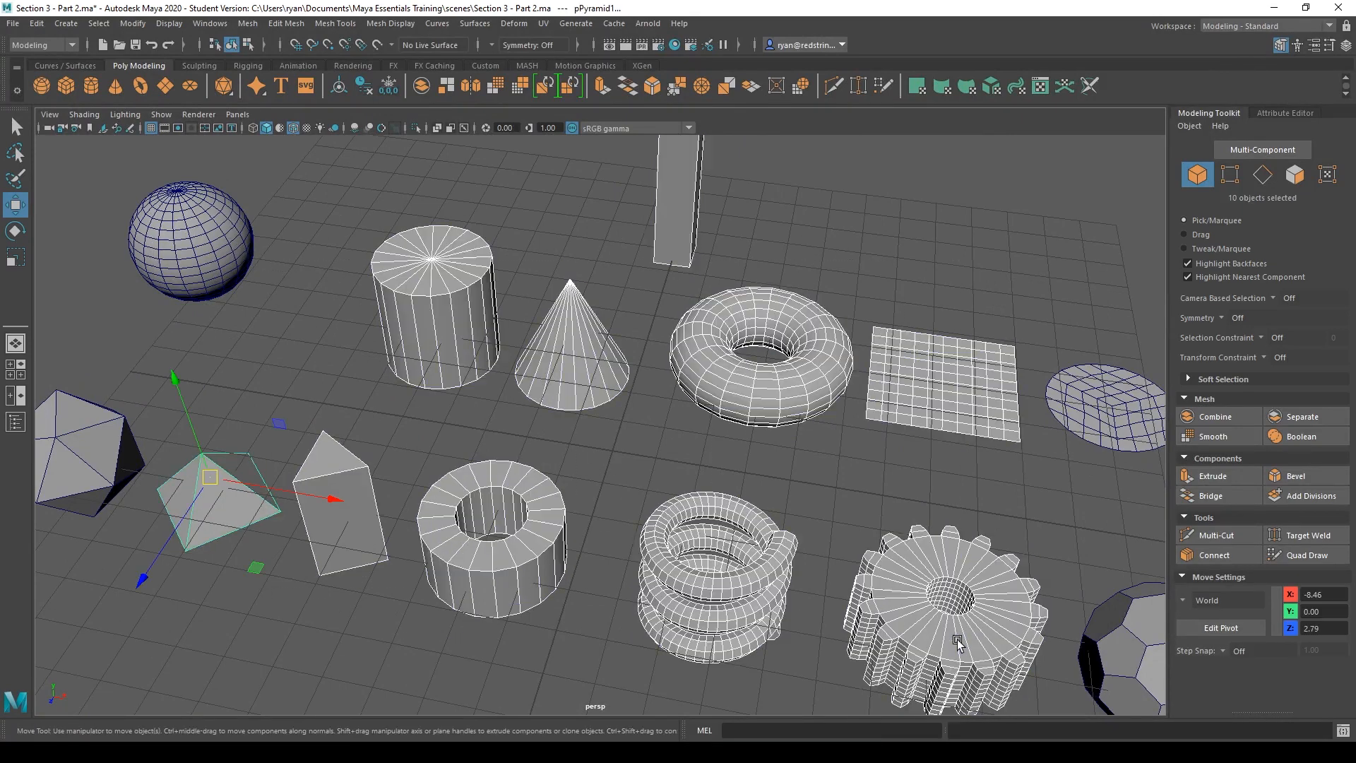
left_click(613, 454)
key("a")
left_click_drag(612, 456, 505, 576, "alt")
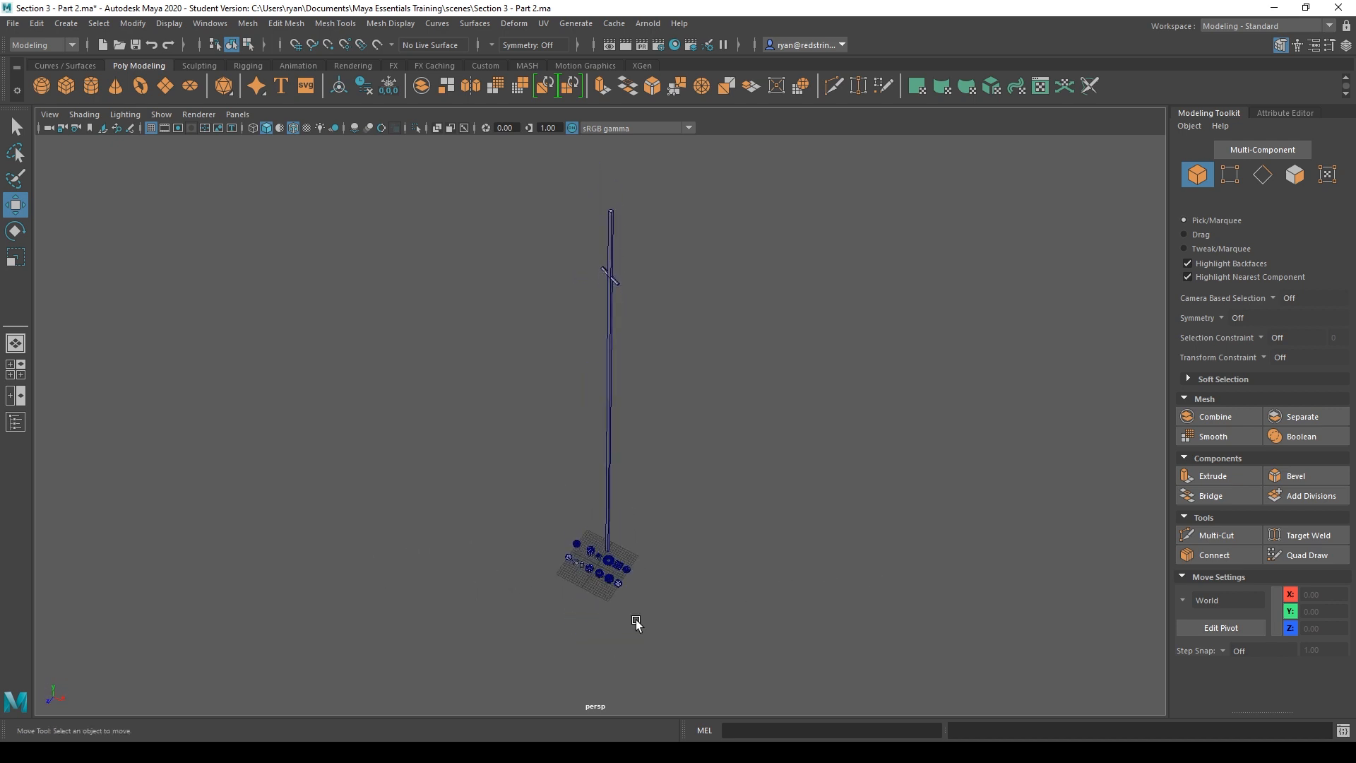
Pan the scene out of sight and frame everything again; select the cylinder and frame it alone
middle_click_drag(877, 543, 212, 488, "alt")
middle_click_drag(898, 485, 228, 359, "alt")
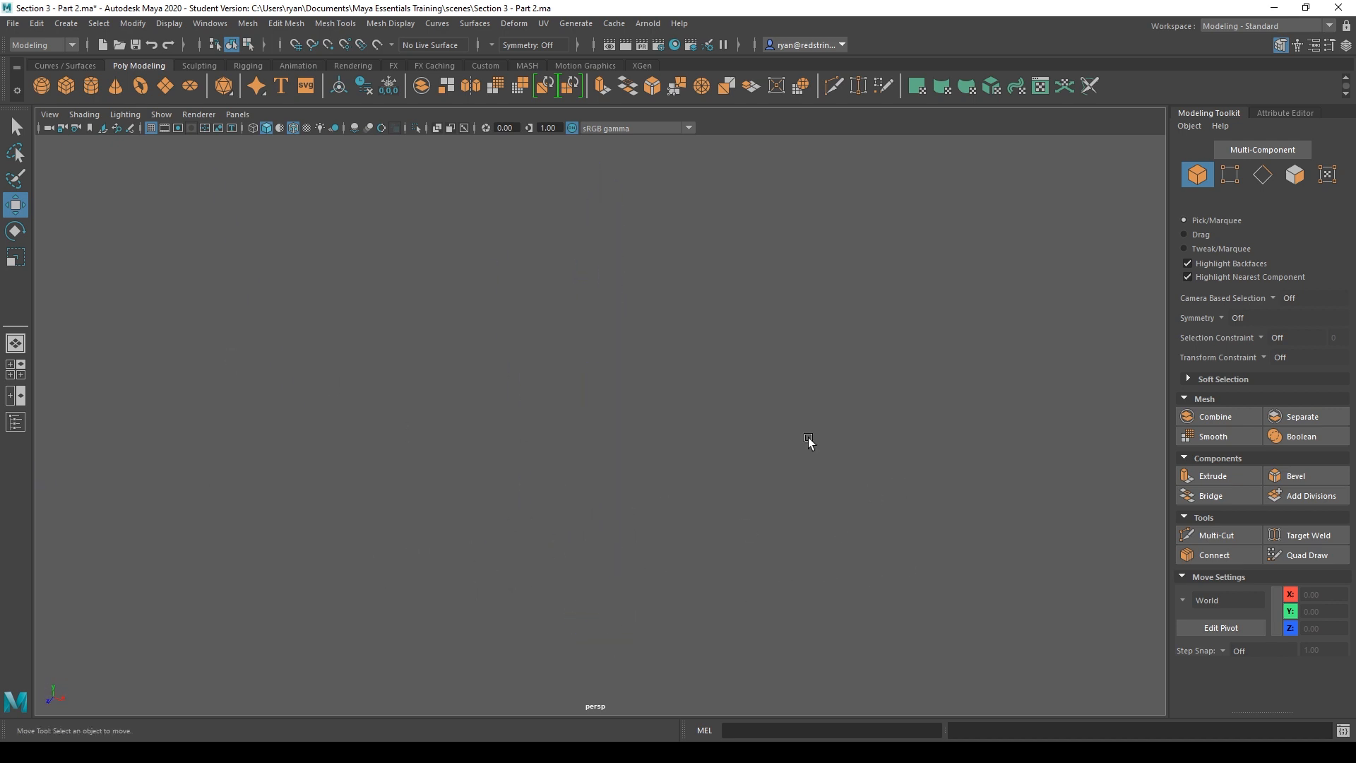
key("a")
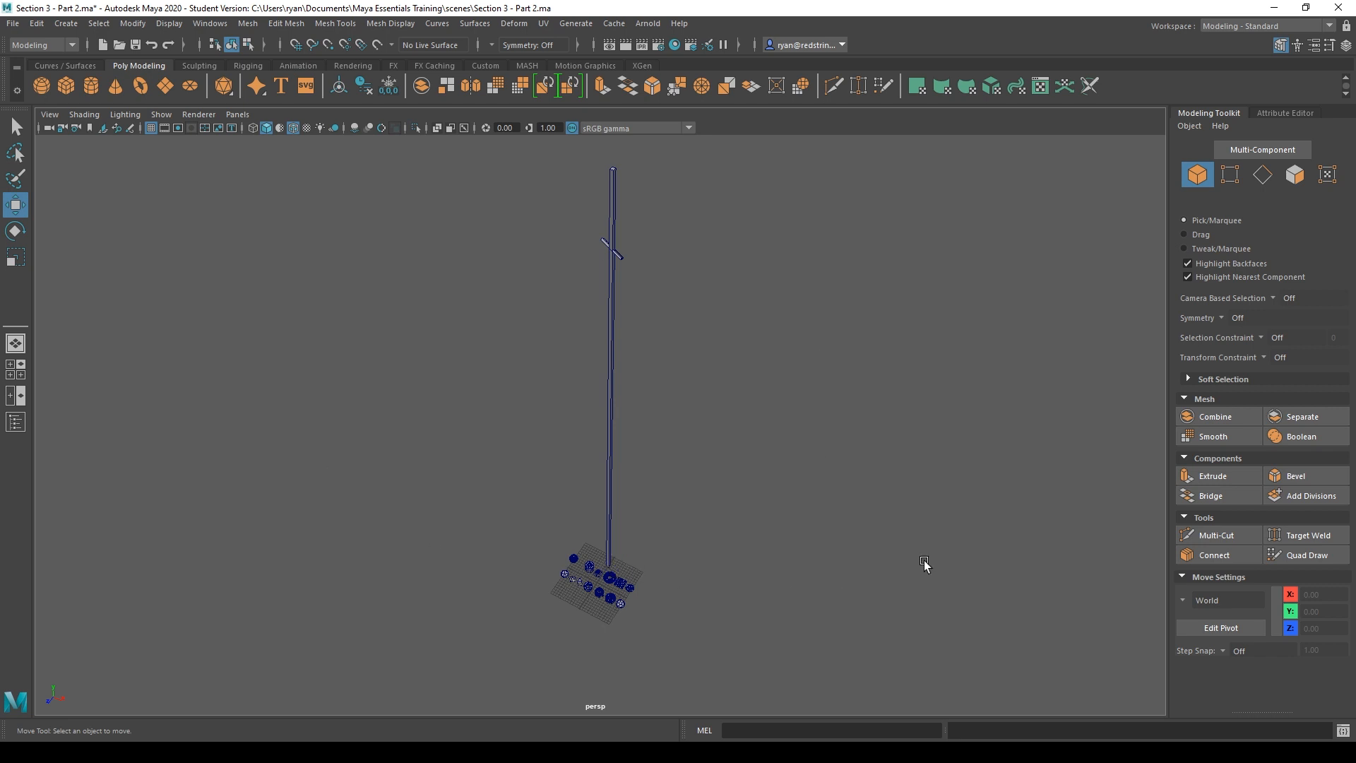
left_click(594, 567)
middle_click_drag(1026, 560, 625, 422, "alt")
key("f")
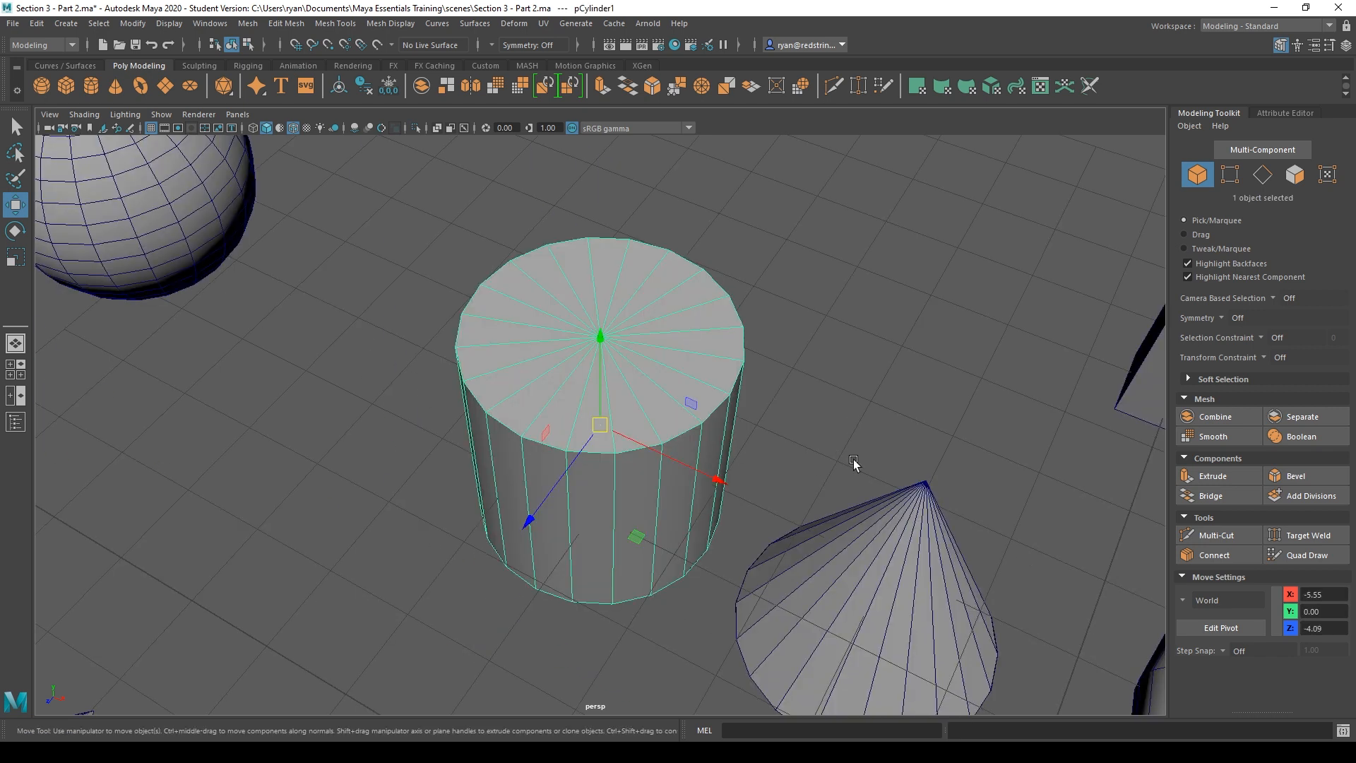
Return to an overview of both rows, select the cone, cylinder and sphere one at a time, and clear the selection
scroll(862, 401, "down", 12)
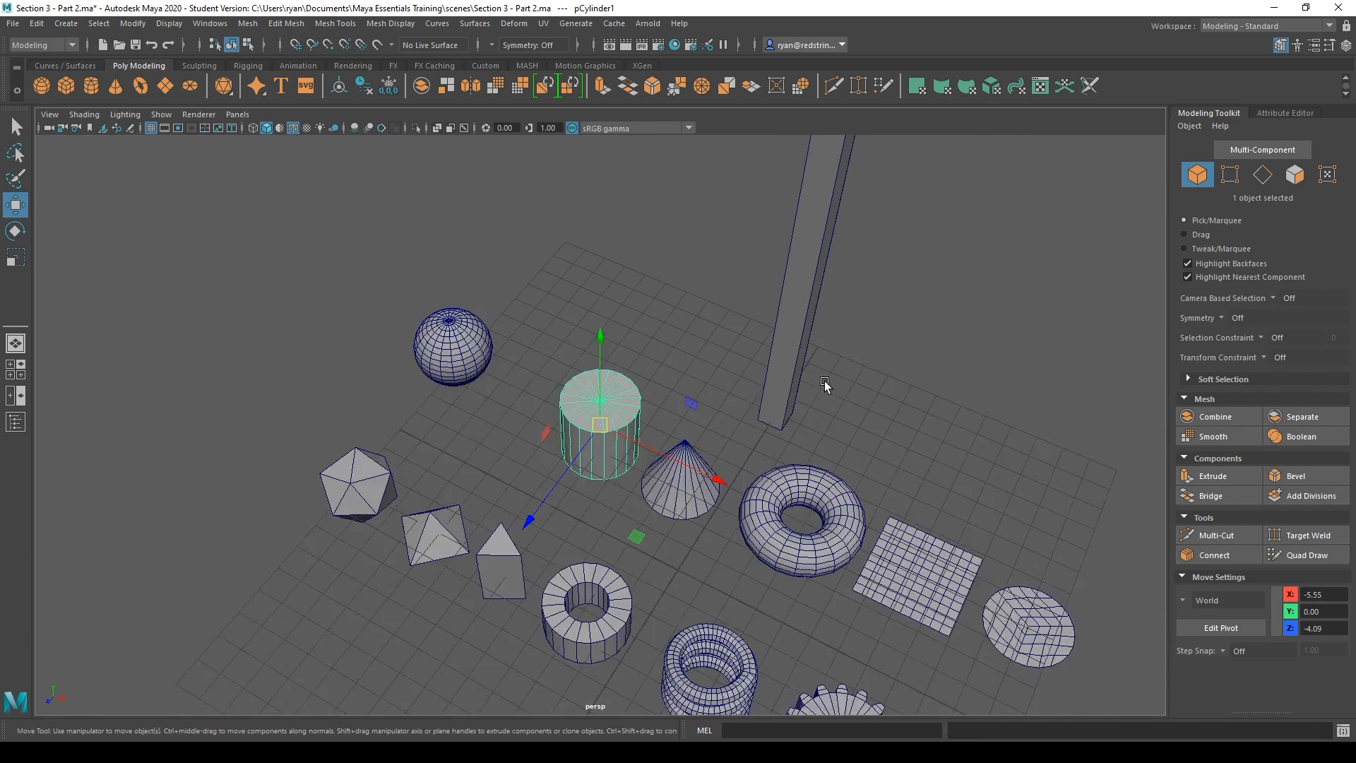
left_click(658, 425)
left_click(592, 423)
left_click(544, 389)
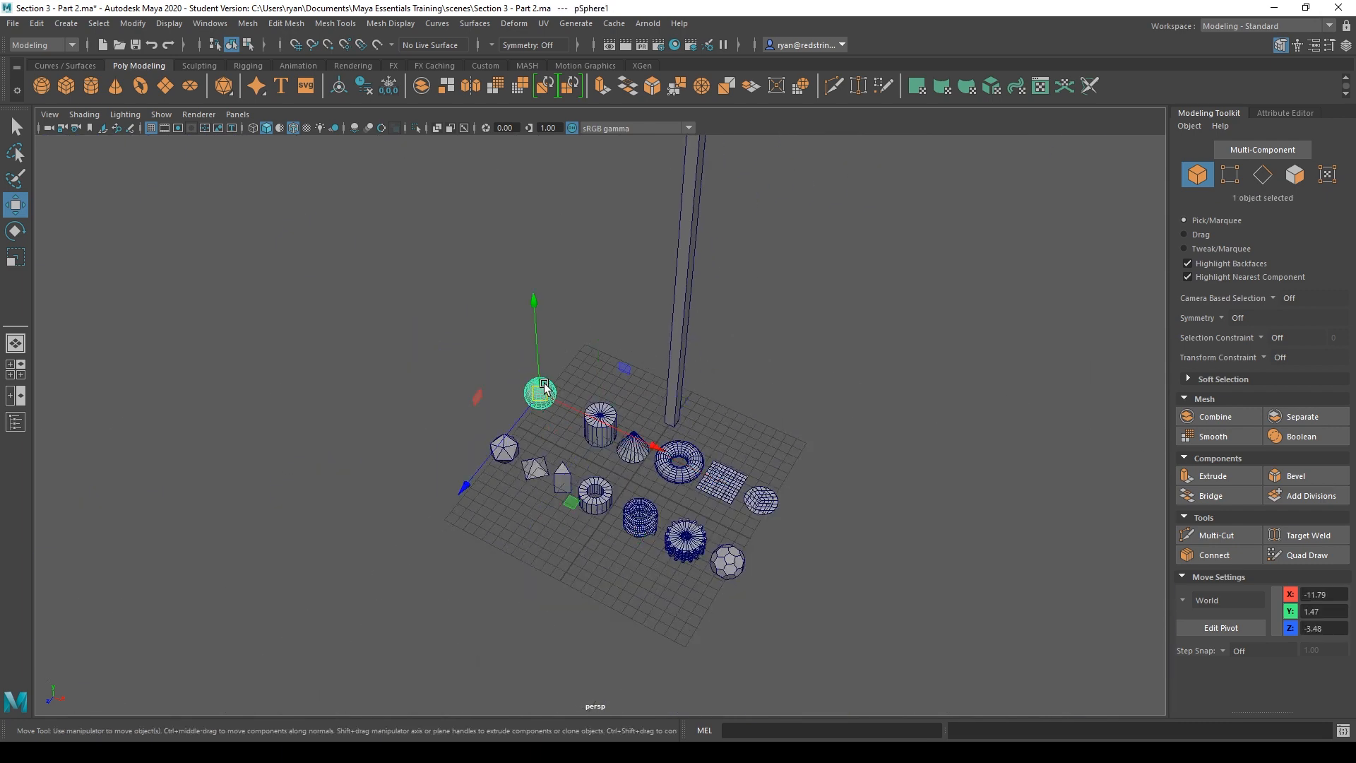
left_click(741, 352)
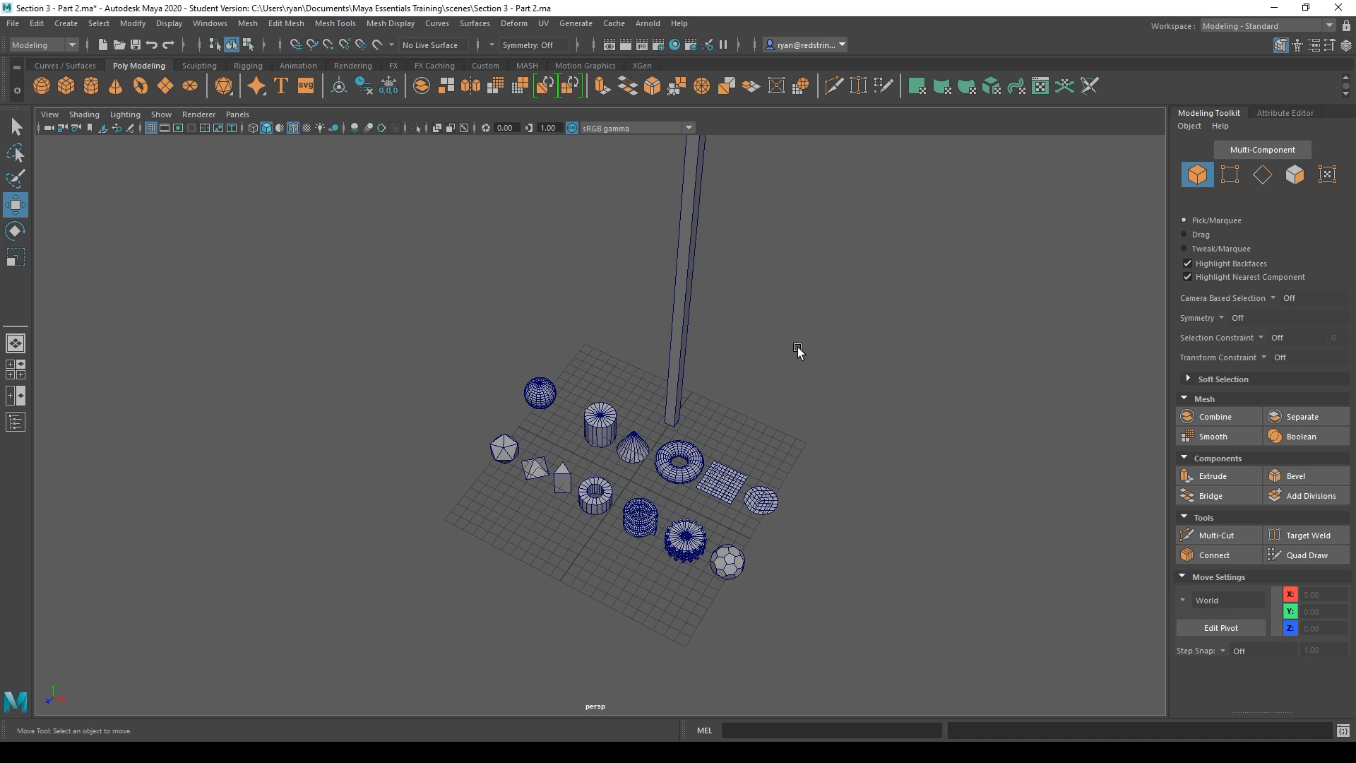
Switch to the four-view layout and widen the side view to show more space above the shapes
key("space")
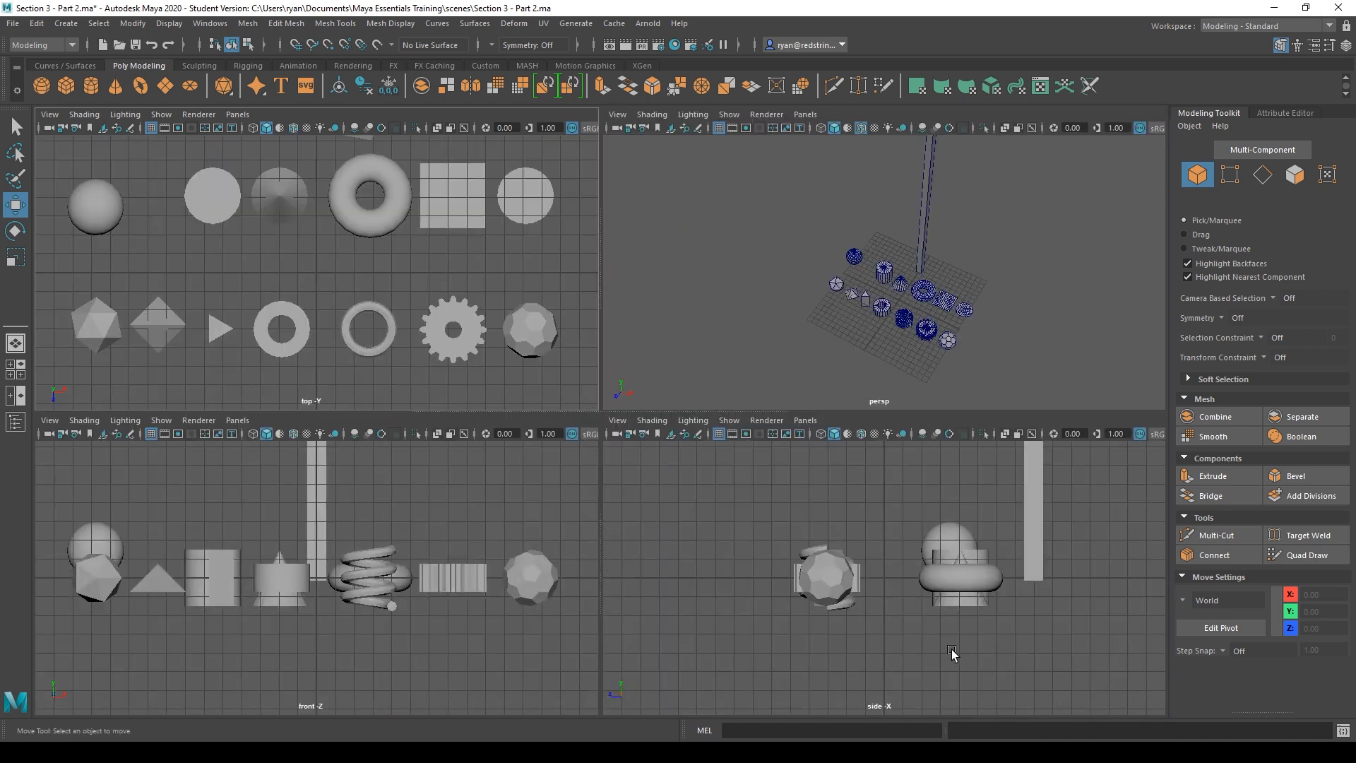
right_click_drag(997, 641, 702, 491, "alt")
middle_click_drag(1034, 548, 973, 596, "alt")
Try moving the disc up and along Z in the side view, undo both moves, and clear the selection
left_click(868, 631)
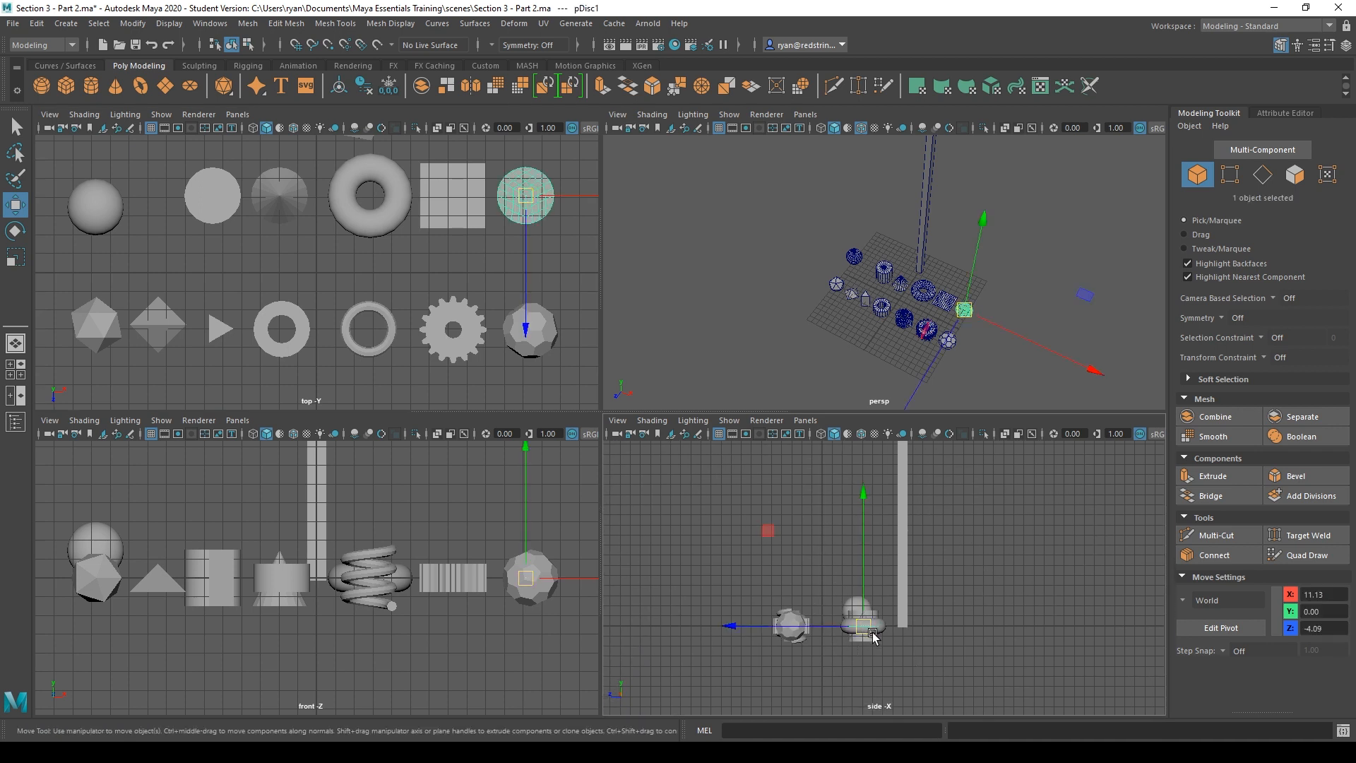
left_click_drag(858, 526, 859, 450)
left_click_drag(811, 541, 761, 541)
key("ctrl+z")
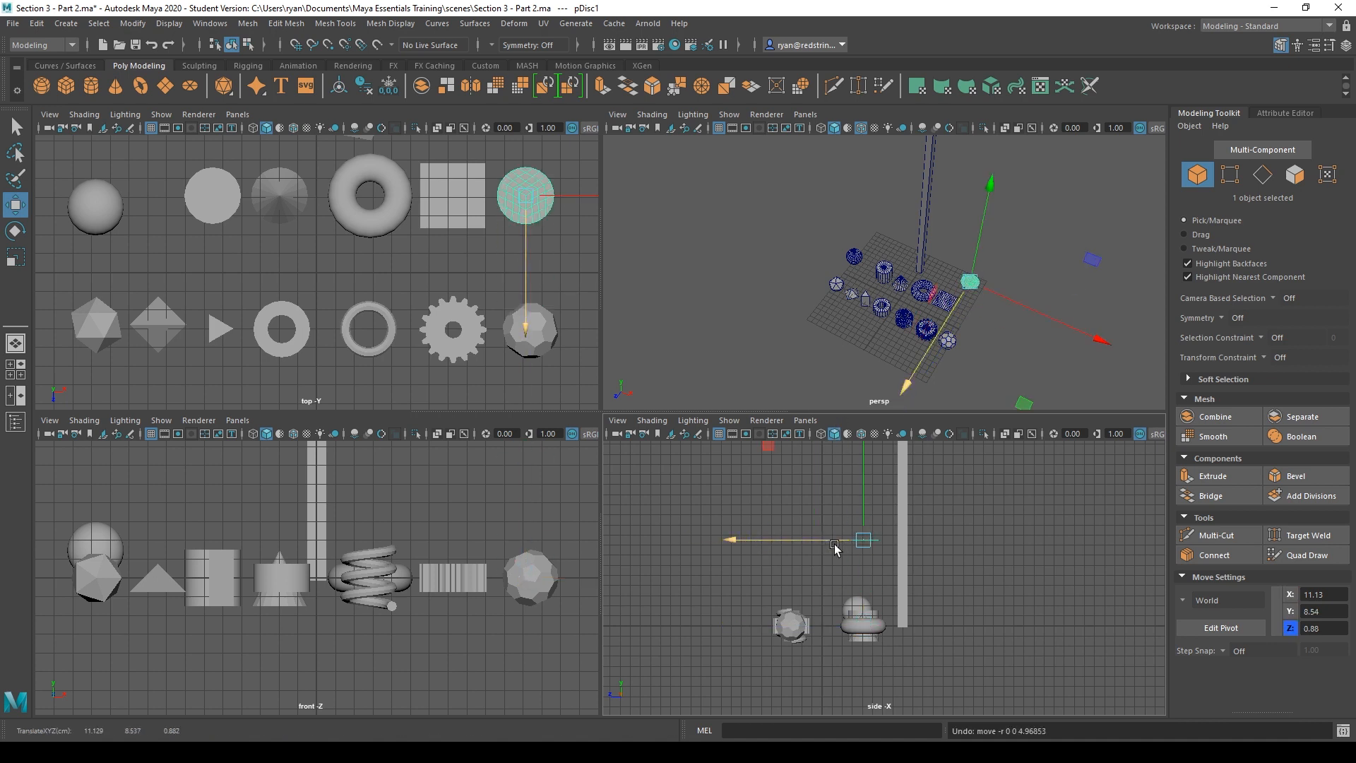
key("ctrl+z")
left_click(818, 520)
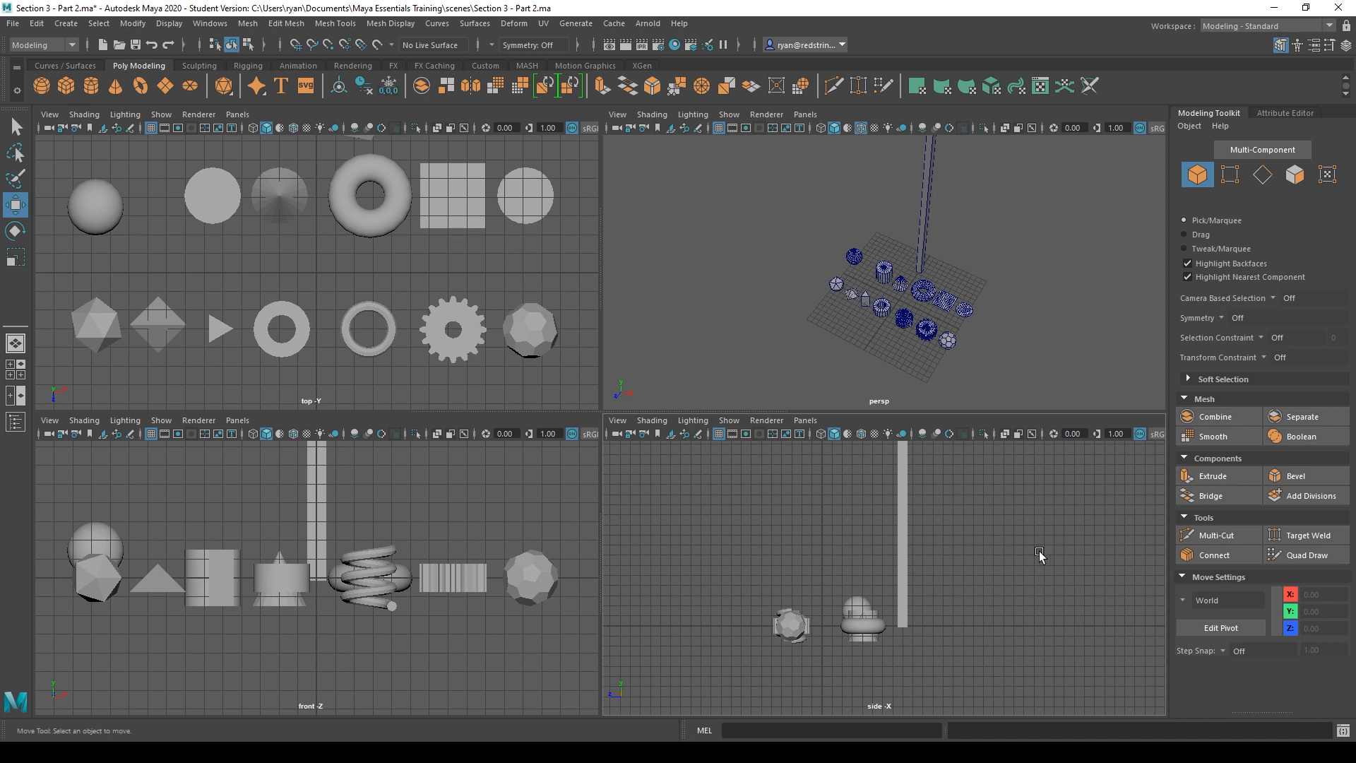
Raise the torus about 7.6 cm in the side view and rotate it freely so that it stands tilted
left_click(928, 299)
left_click_drag(873, 621, 873, 545)
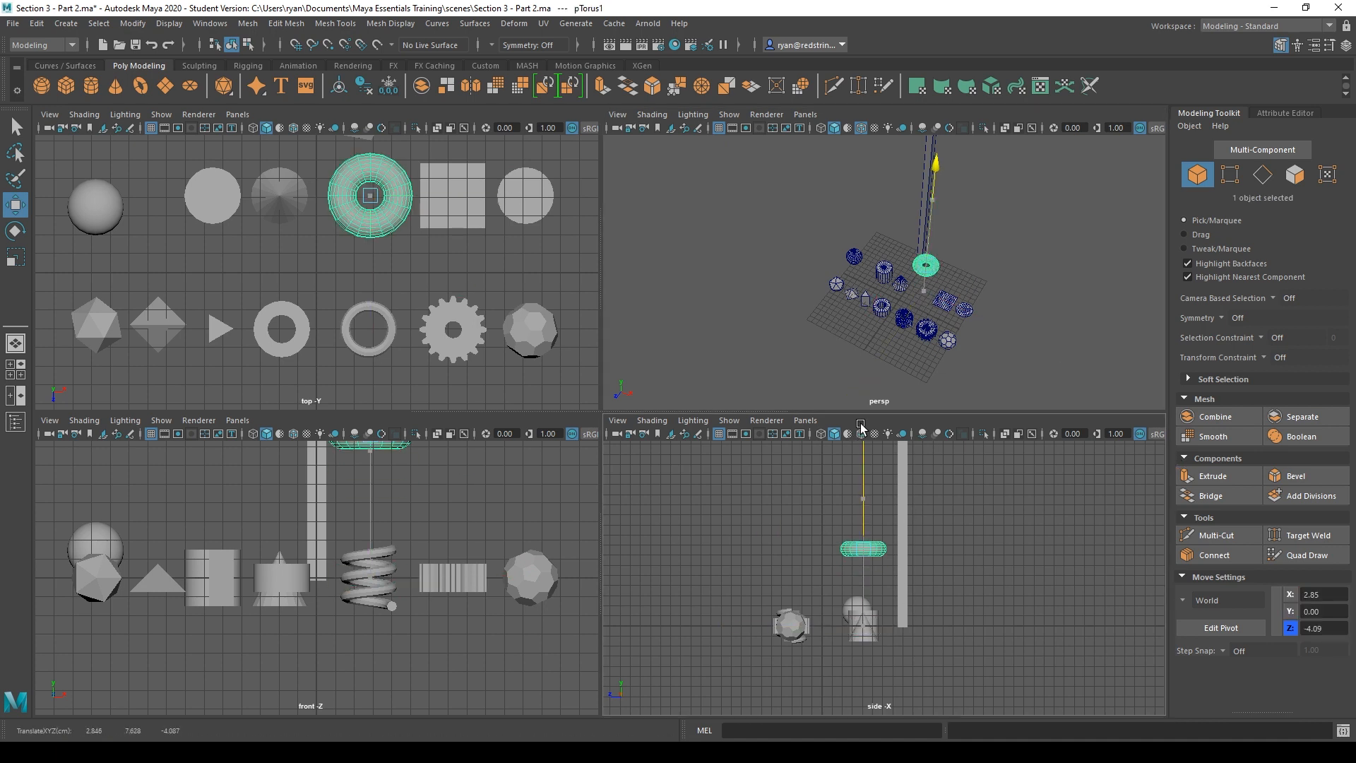
key("e")
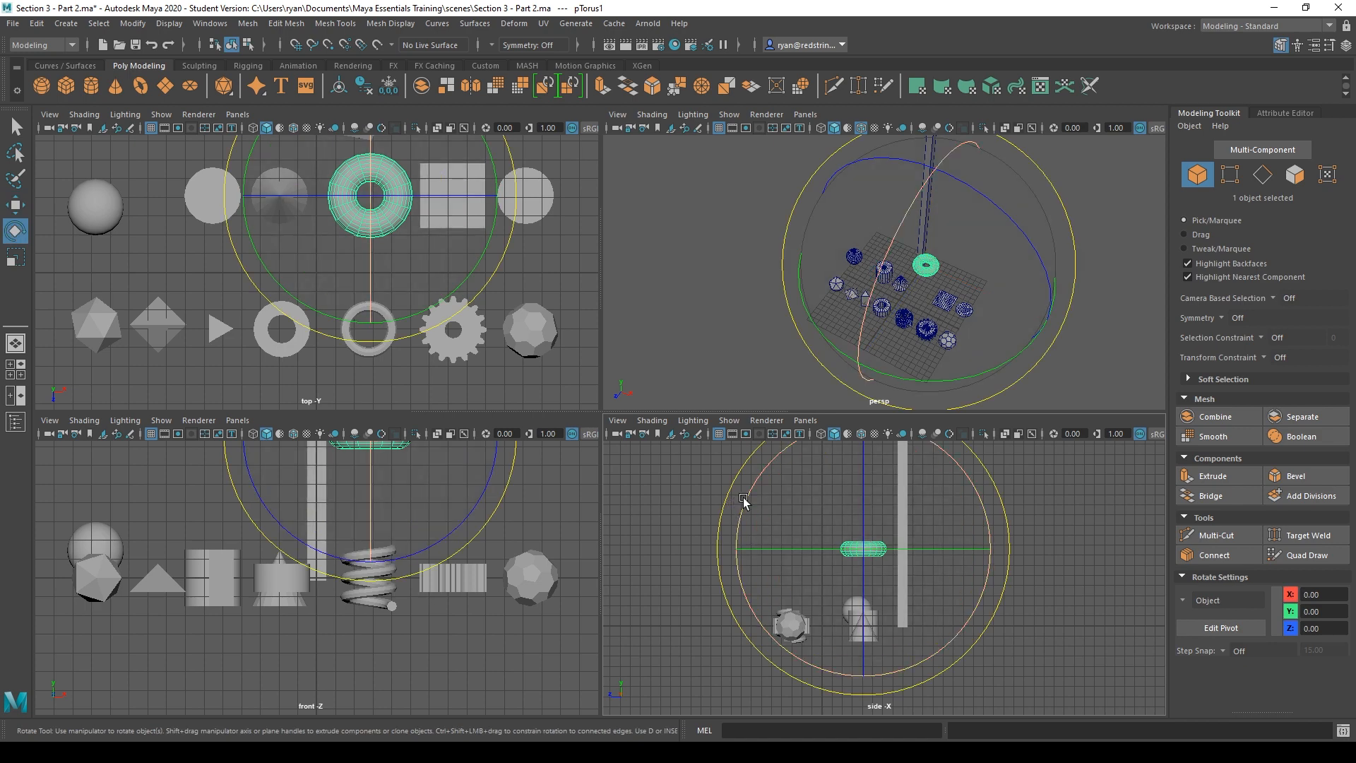
left_click_drag(745, 500, 755, 619)
left_click_drag(842, 535, 769, 483)
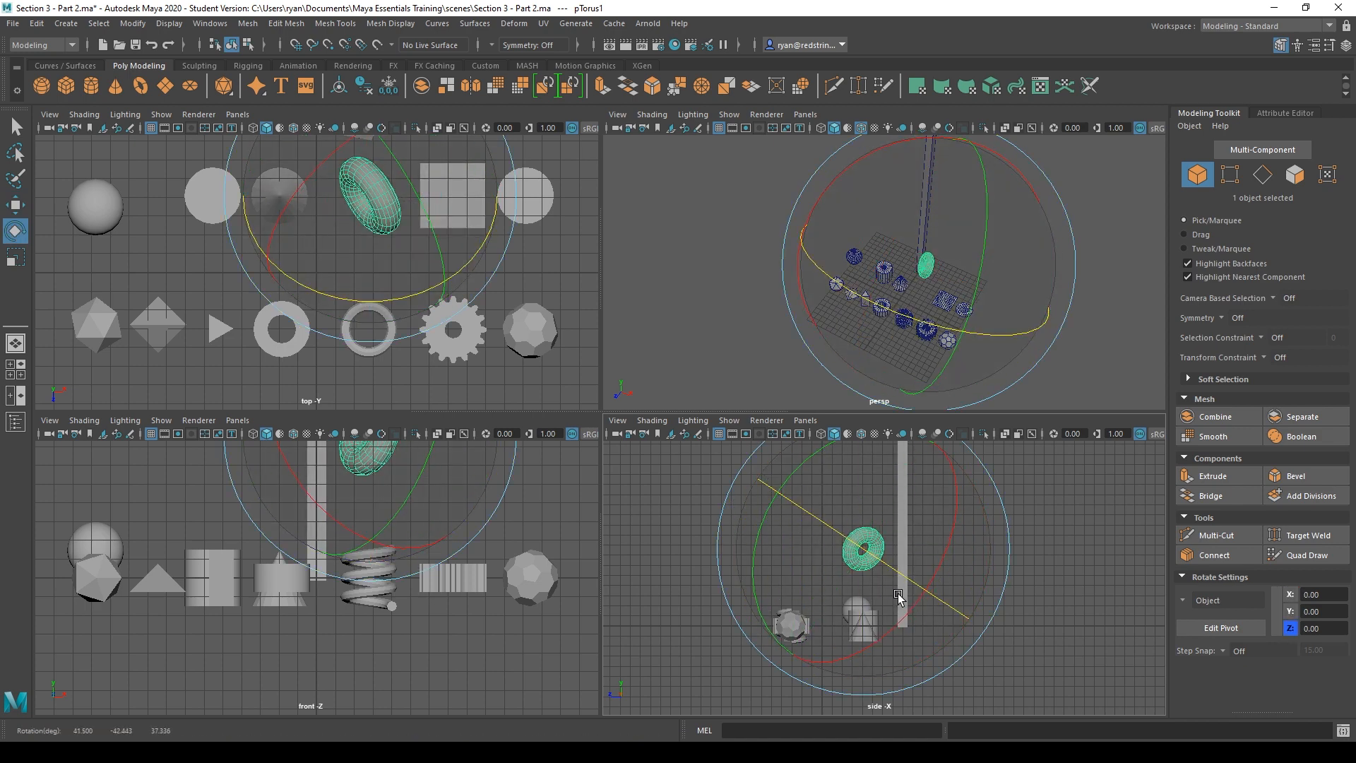
Scale the torus uniformly to about 4.34 and move it in the front view to about X 15.71, Y 10.80
key("r")
left_click_drag(864, 549, 938, 559)
left_click_drag(483, 513, 489, 625, "alt")
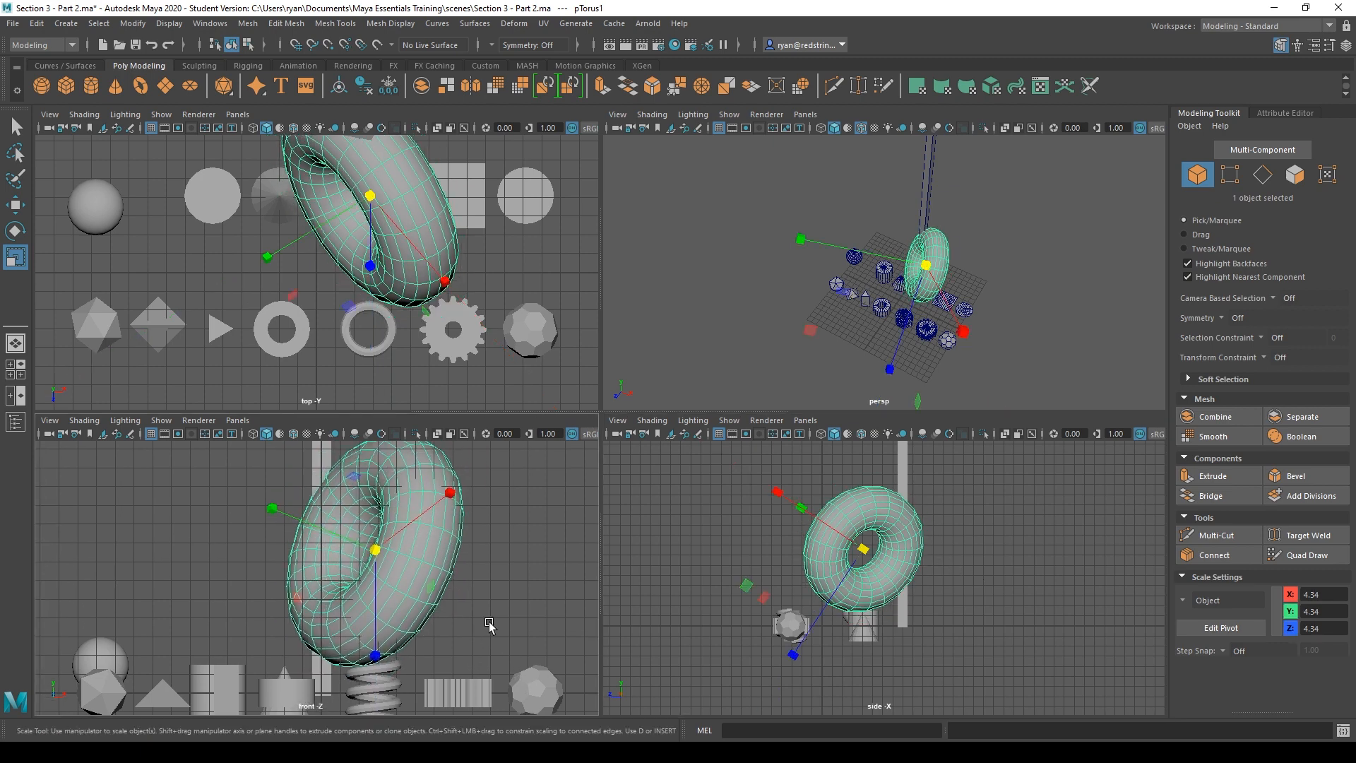
right_click_drag(489, 625, 306, 504, "alt")
key("w")
left_click_drag(359, 555, 519, 521)
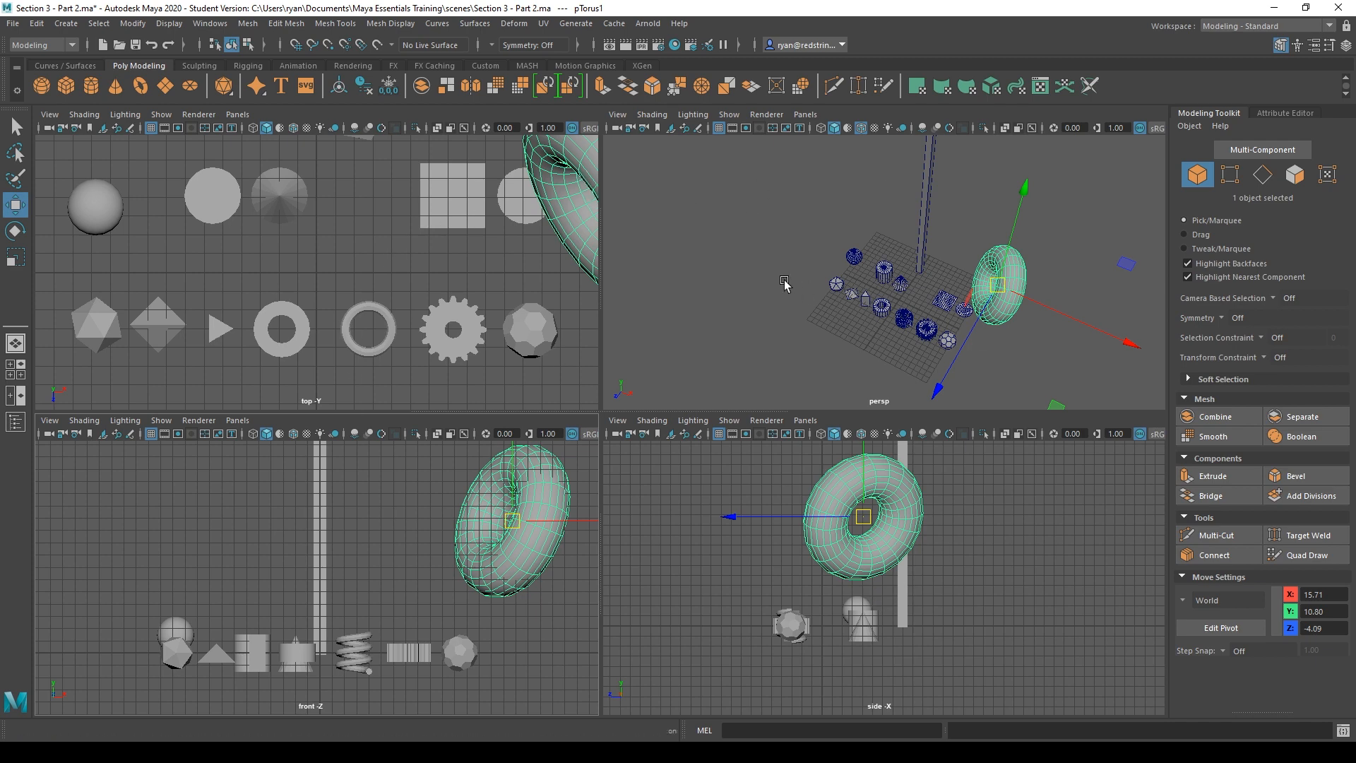
Frame the torus in all four views at once, clear the selection, and frame the whole scene in all four views
key("shift+f")
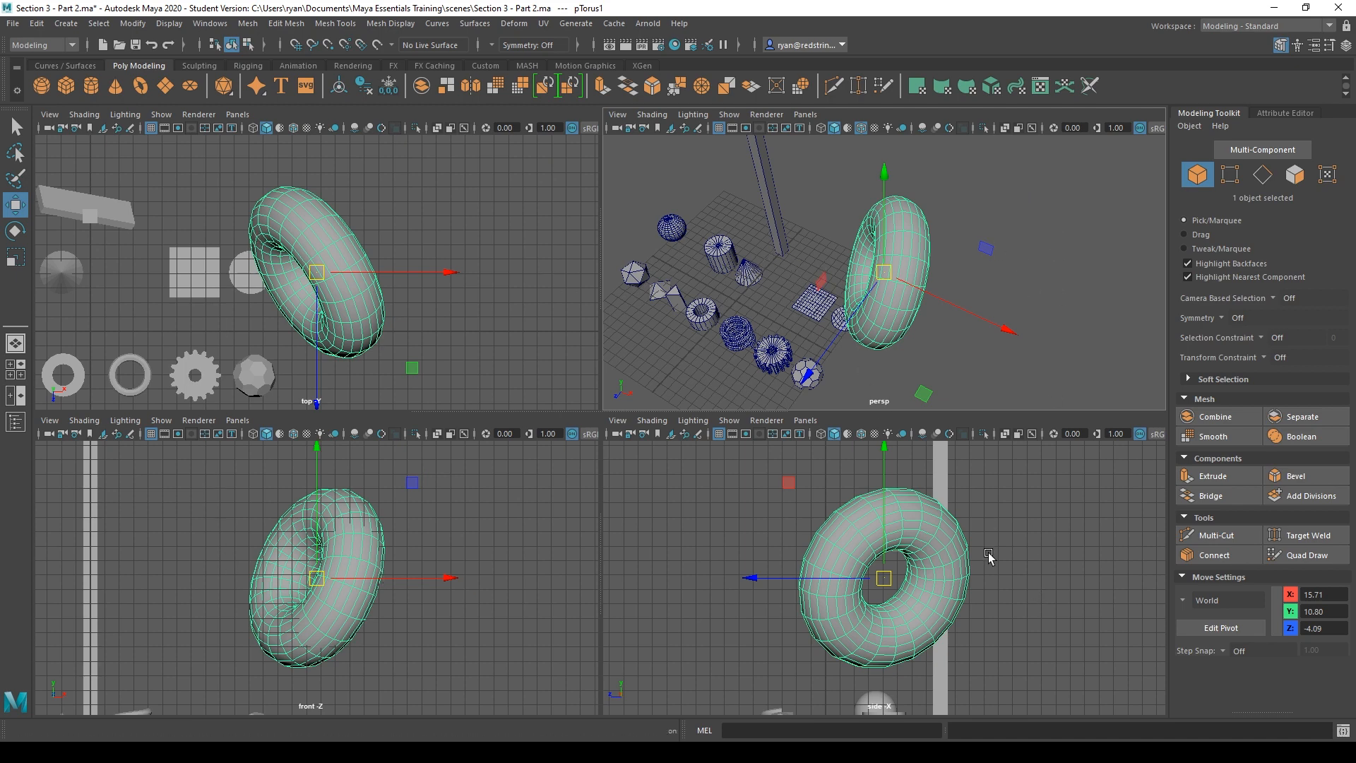
left_click(767, 310)
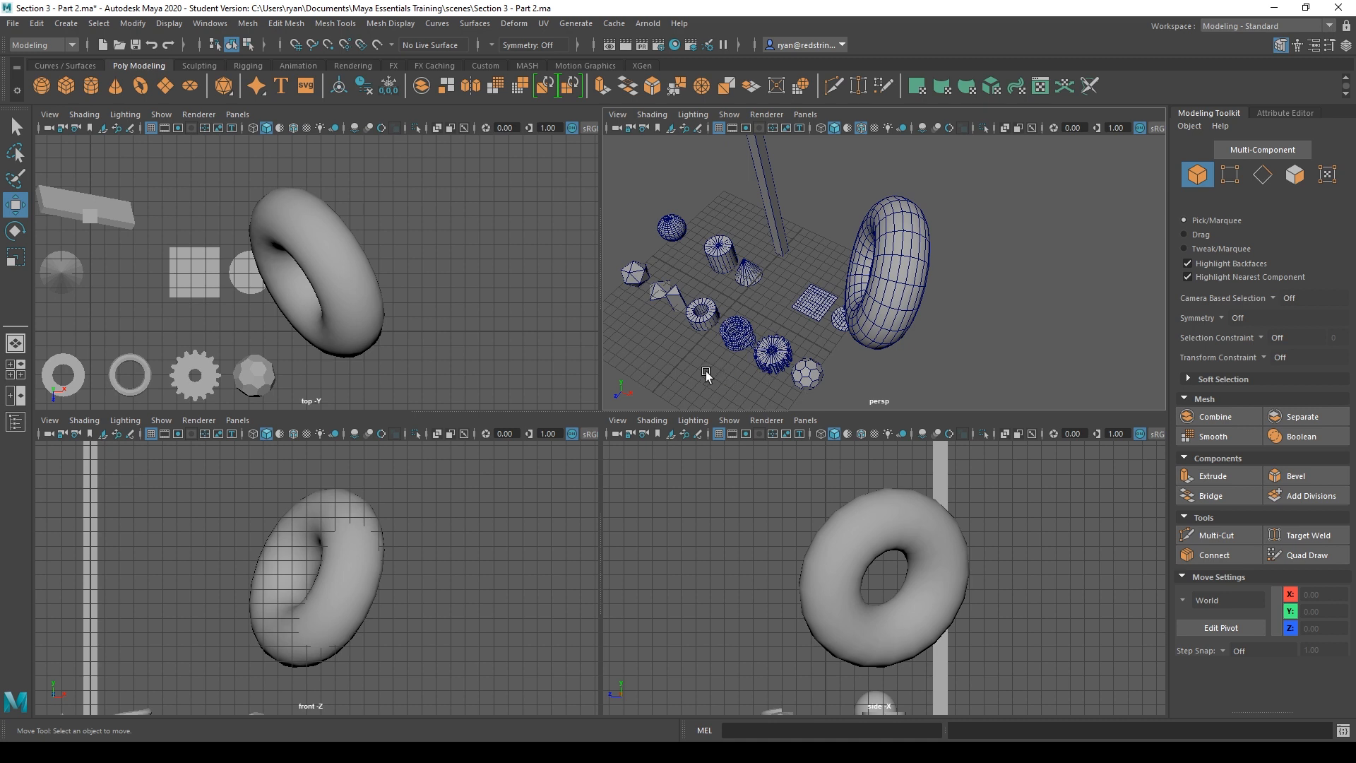
key("shift+a")
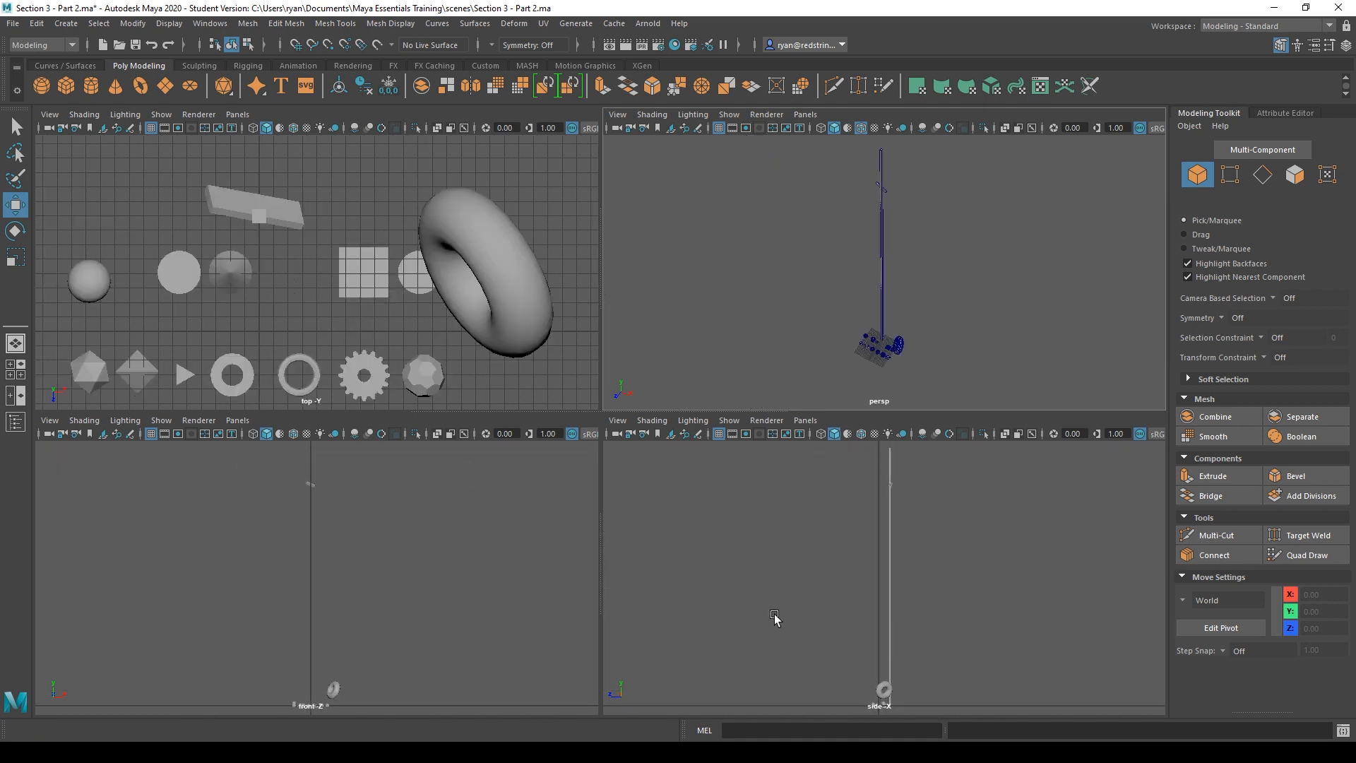
Marquee-select the shapes near the grid, exclude the tall pillar, and frame the selection in all four views
left_click_drag(774, 618, 939, 734)
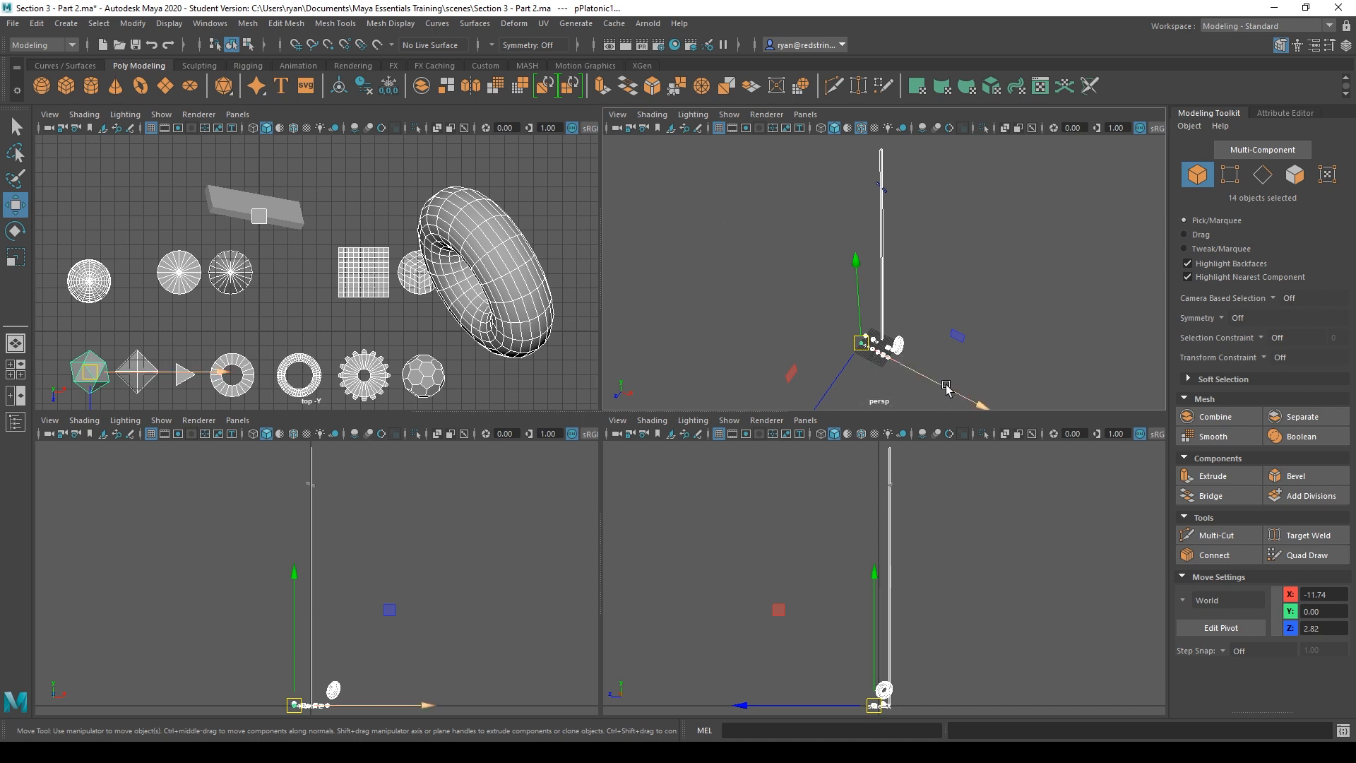
left_click(882, 235, "shift")
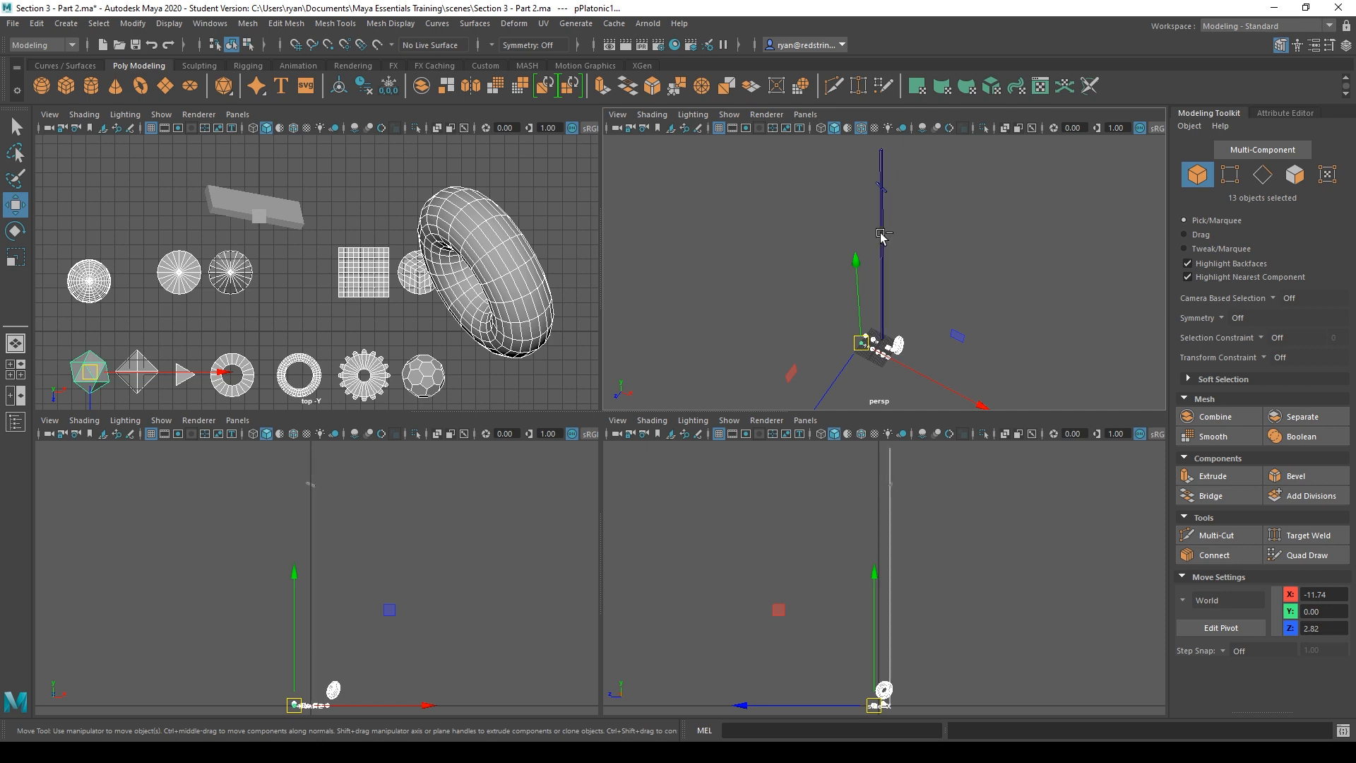
key("shift+a")
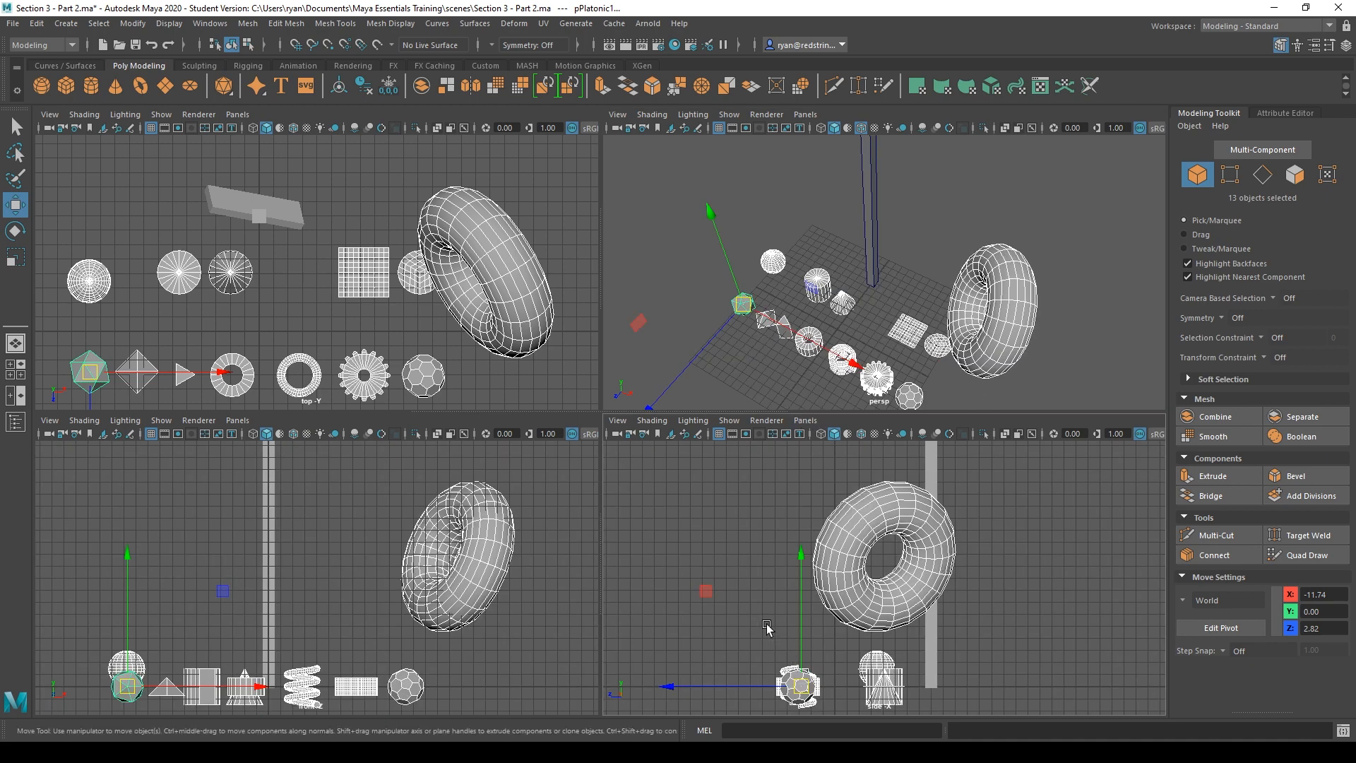
middle_click_drag(744, 570, 747, 510, "alt")
middle_click_drag(352, 581, 371, 531, "alt")
middle_click_drag(279, 317, 288, 321, "alt")
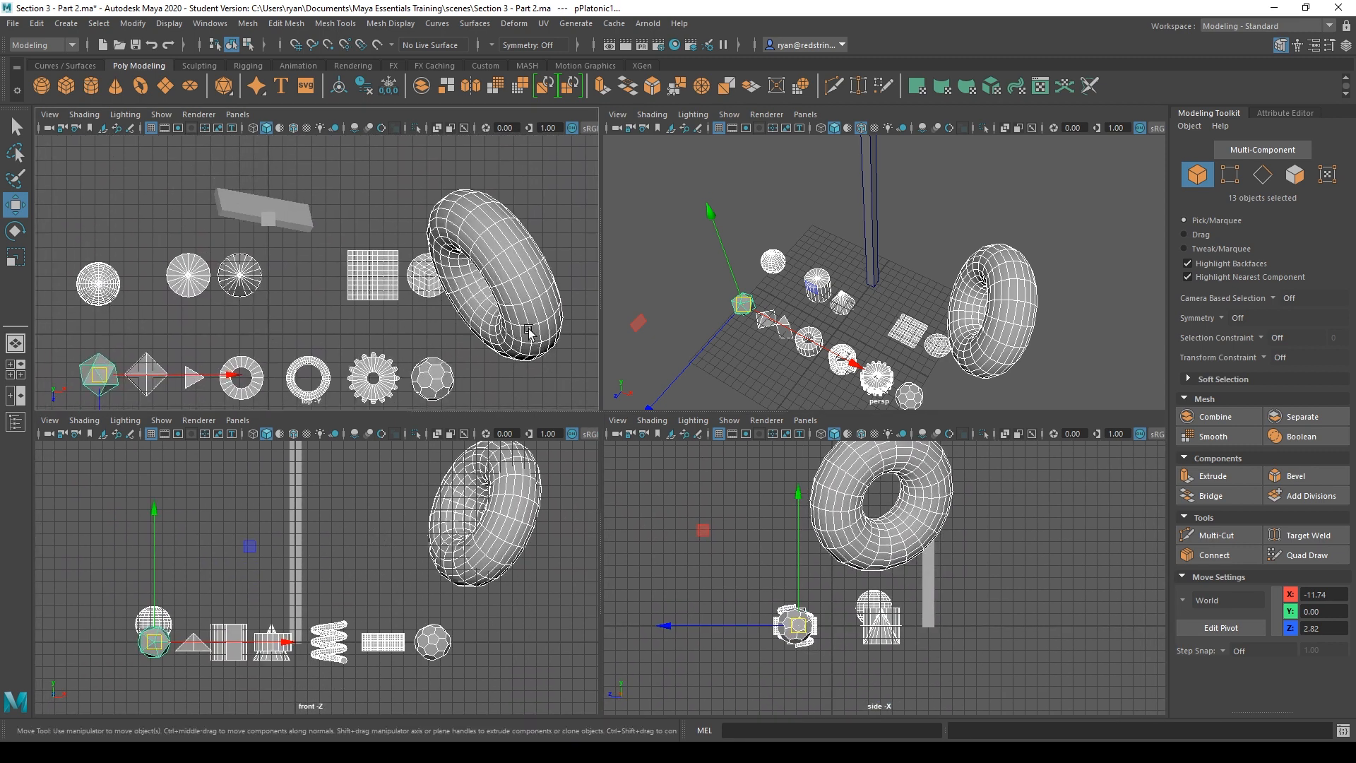
Maximize the side view and move the soccer ball up above the two rows to about Y 16.10
key("space")
middle_click_drag(577, 266, 642, 402, "alt")
scroll(746, 463, "down", 6)
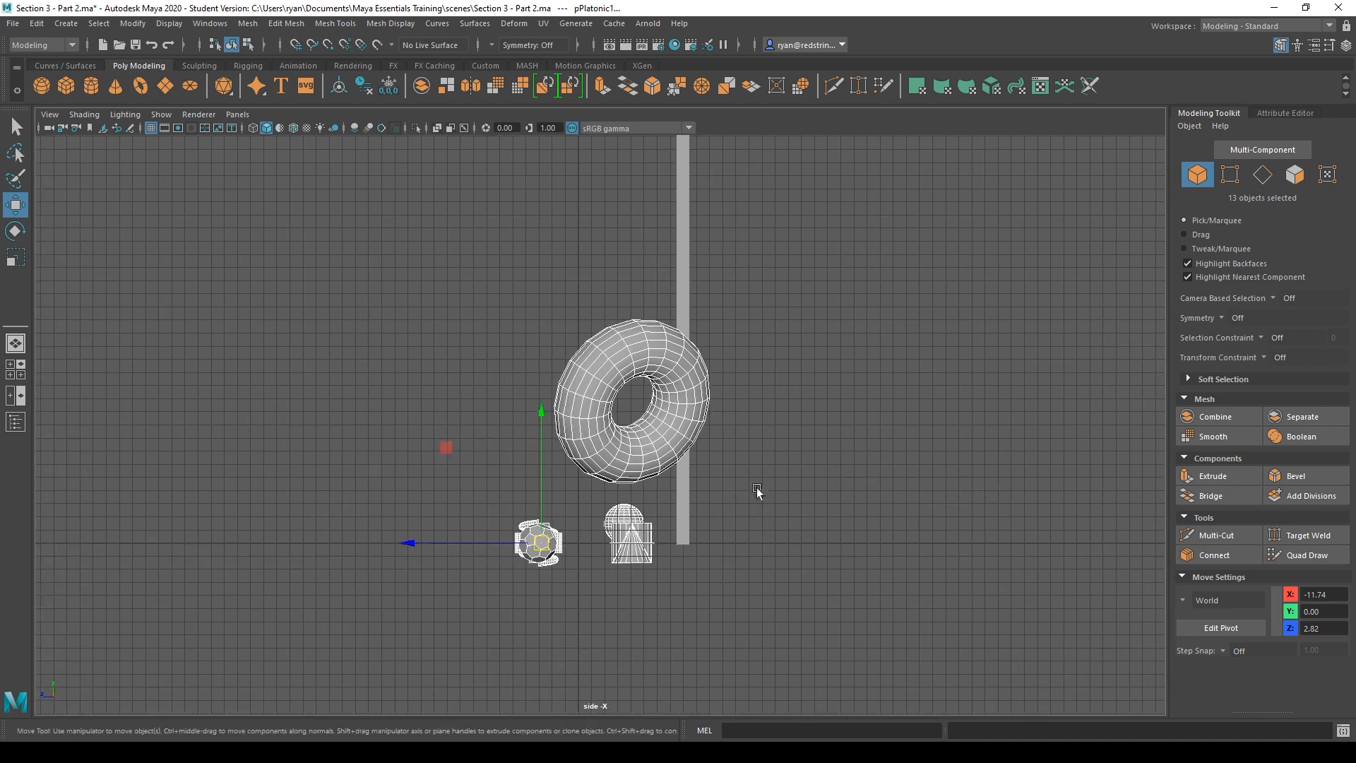
left_click(567, 525)
left_click(542, 534)
left_click_drag(537, 542, 503, 331)
Rotate the soccer ball freely and scale it uniformly to about 5.55
key("e")
left_click_drag(542, 291, 645, 379)
key("w")
key("r")
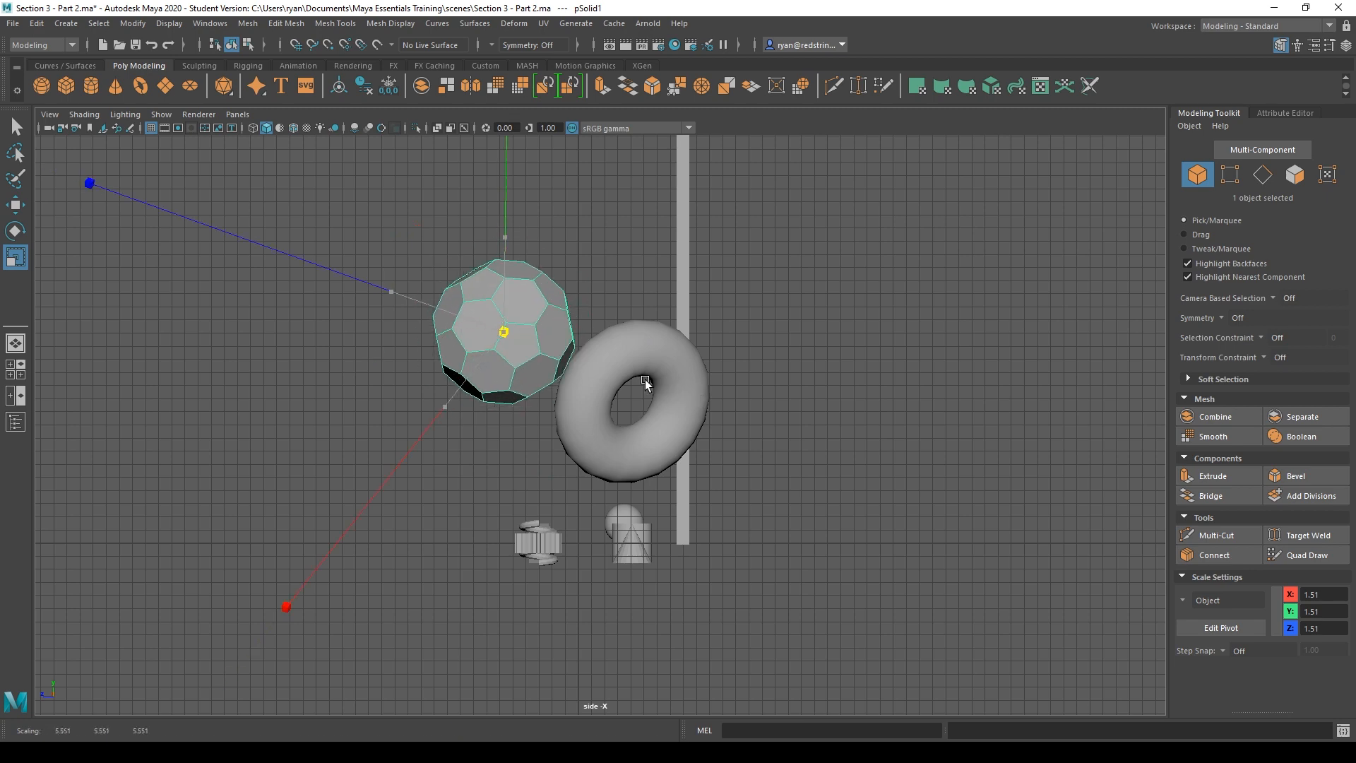
In the maximized perspective view, move the soccer ball in front of the pillar to about X 0.31, Z 3.10, and clear the selection
key("space")
key("space")
left_click_drag(751, 354, 612, 423, "alt")
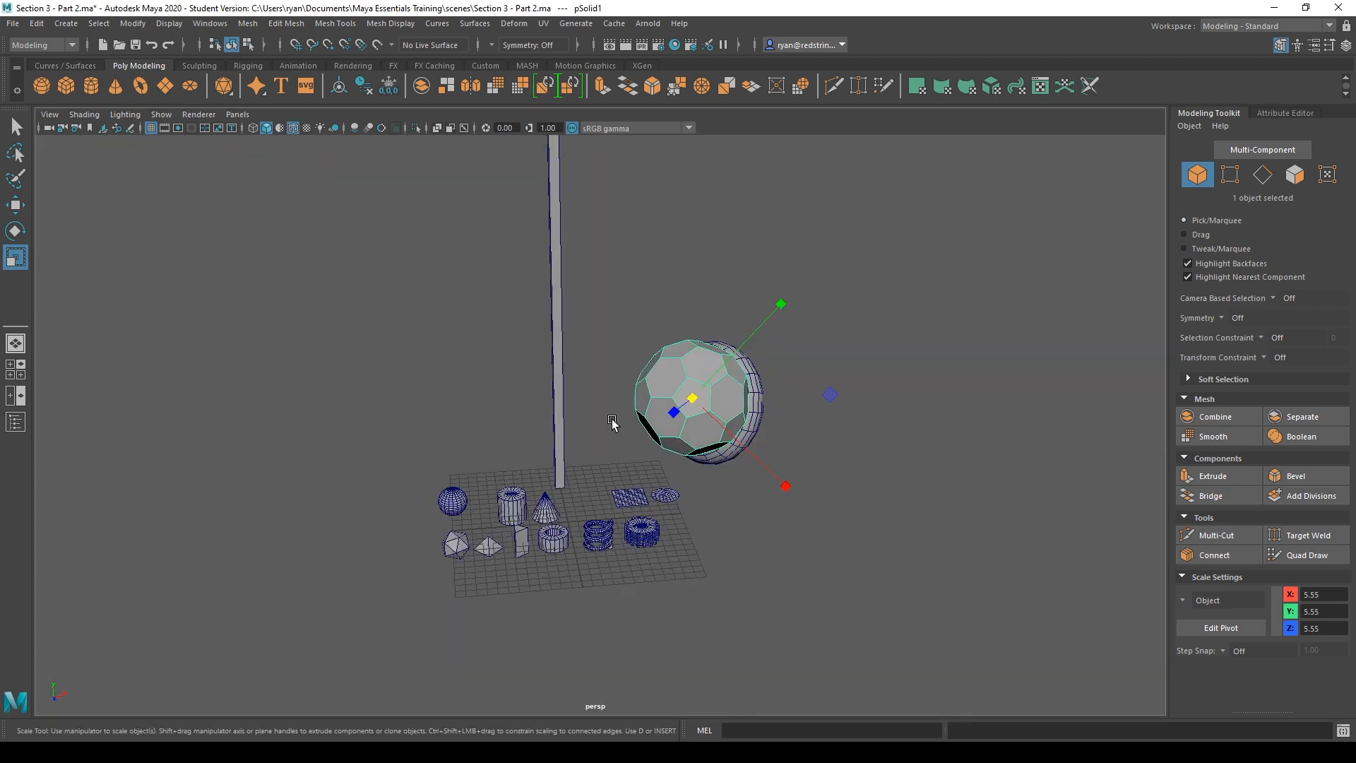
left_click_drag(756, 401, 717, 394, "alt")
key("w")
left_click_drag(603, 491, 763, 448, "alt")
middle_click_drag(825, 367, 869, 370)
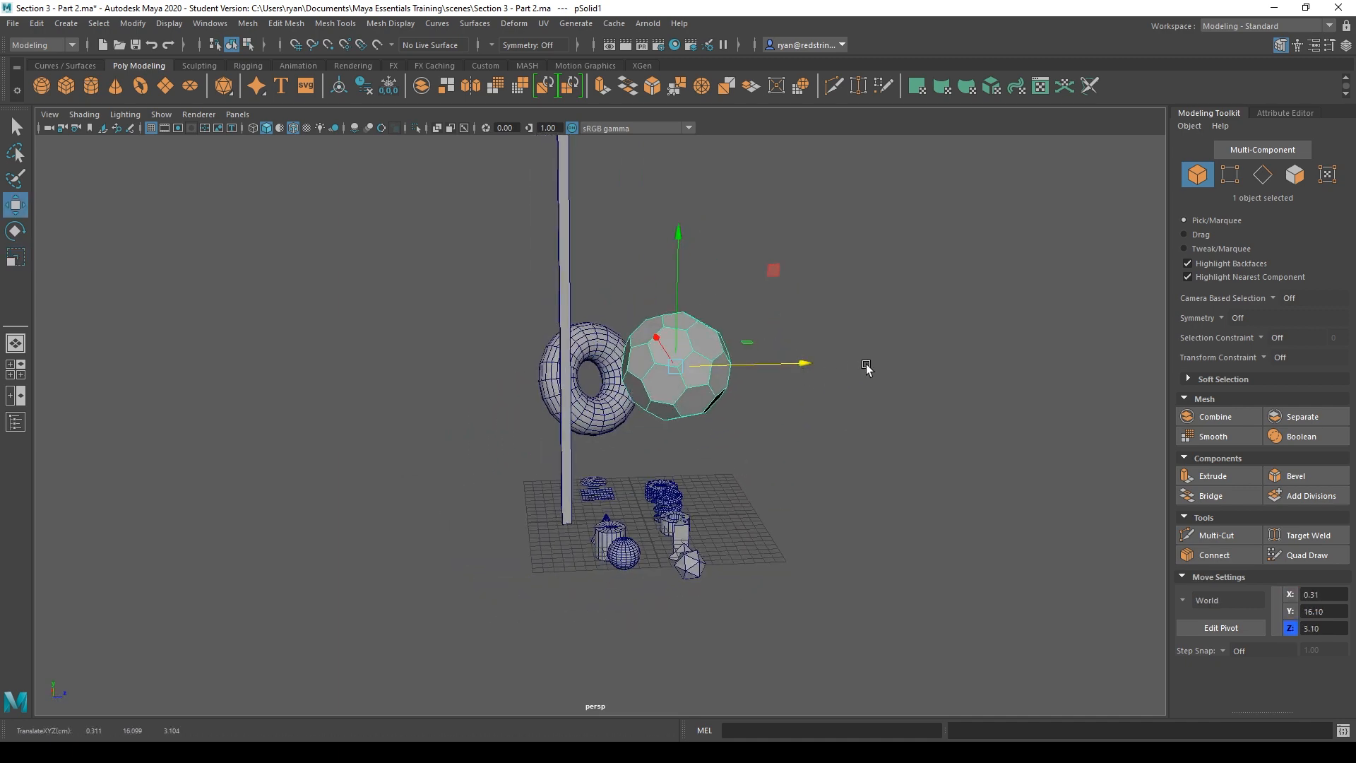
left_click_drag(869, 369, 678, 383, "alt")
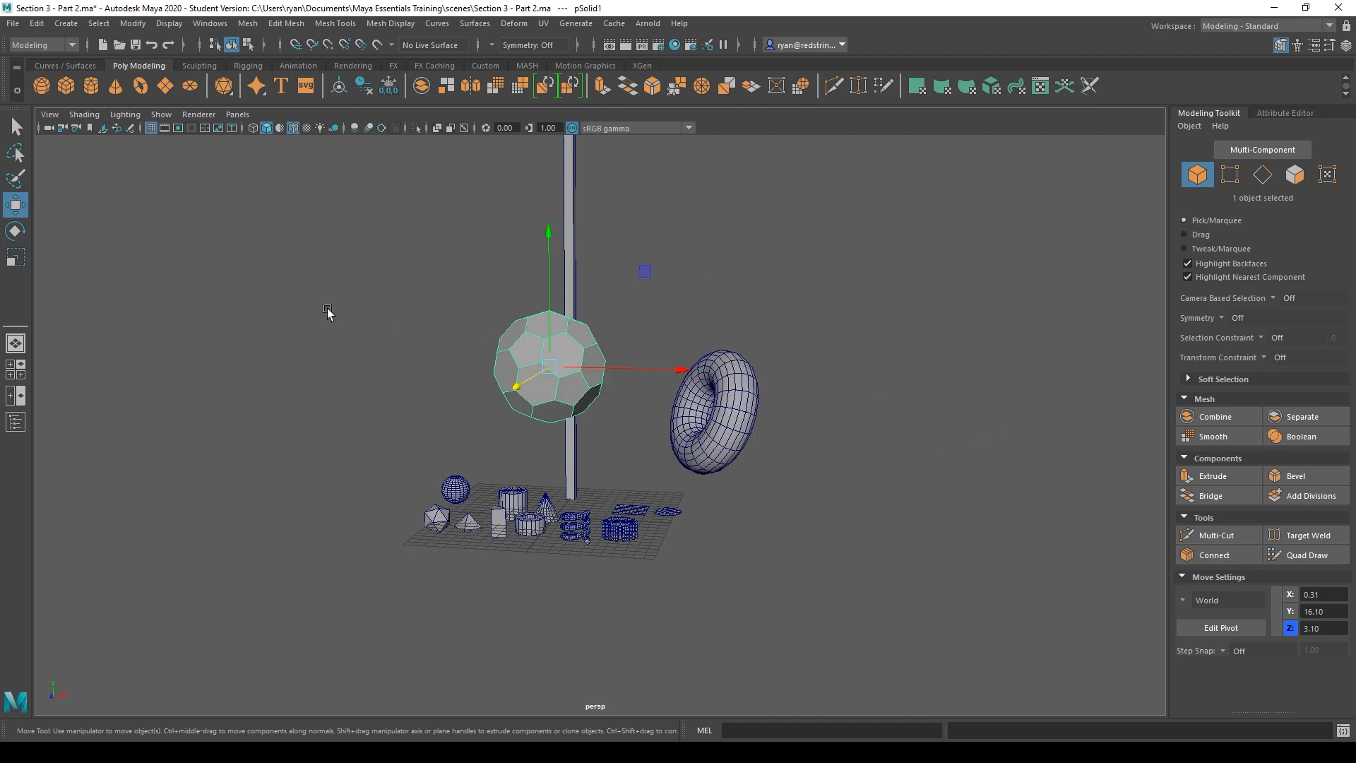
left_click_drag(327, 311, 899, 688)
left_click(473, 334)
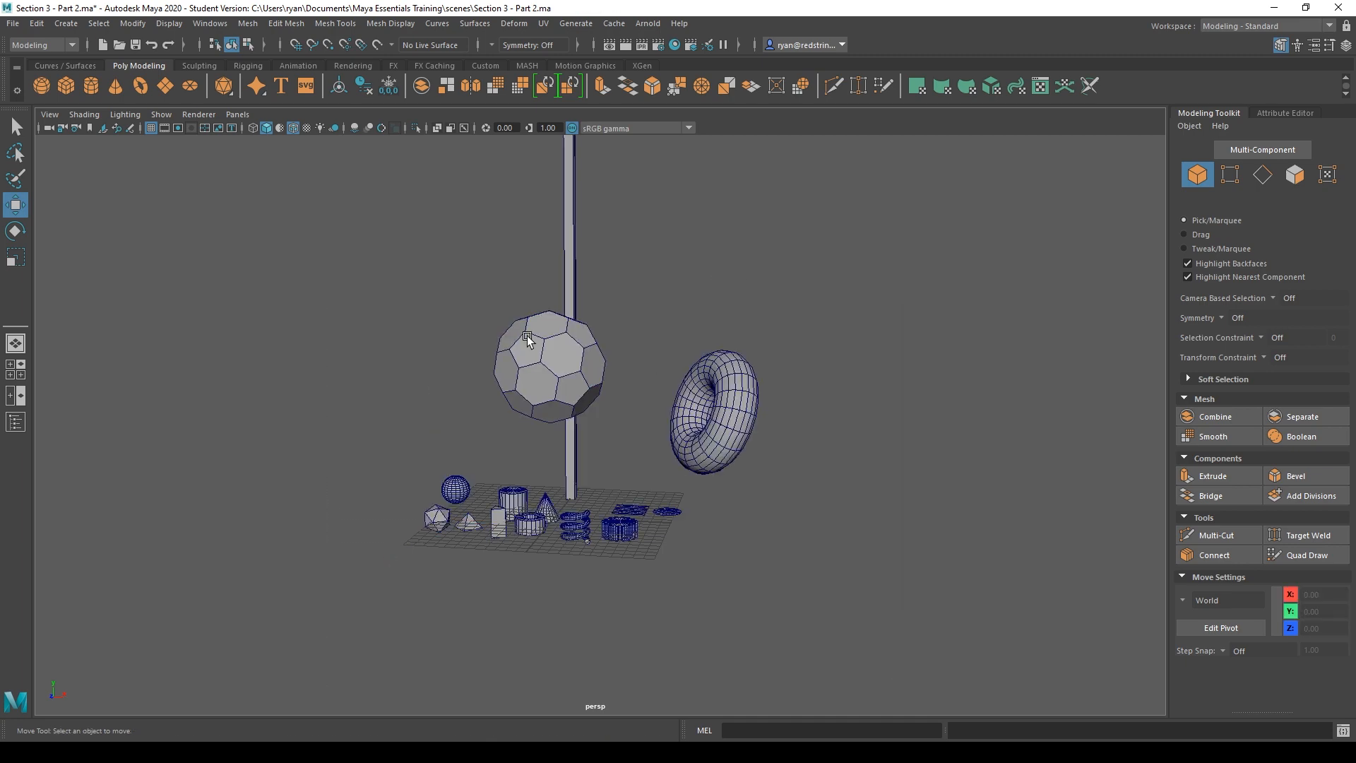
Move the soccer ball into the torus's opening and scale it uniformly down to about 1.68
mouse_move(802, 350)
left_mouse_down("alt")
mouse_move(633, 366)
mouse_move(635, 468)
mouse_move(614, 508)
mouse_move(722, 351)
mouse_move(902, 354)
mouse_move(750, 393)
mouse_move(795, 355)
left_mouse_up("alt")
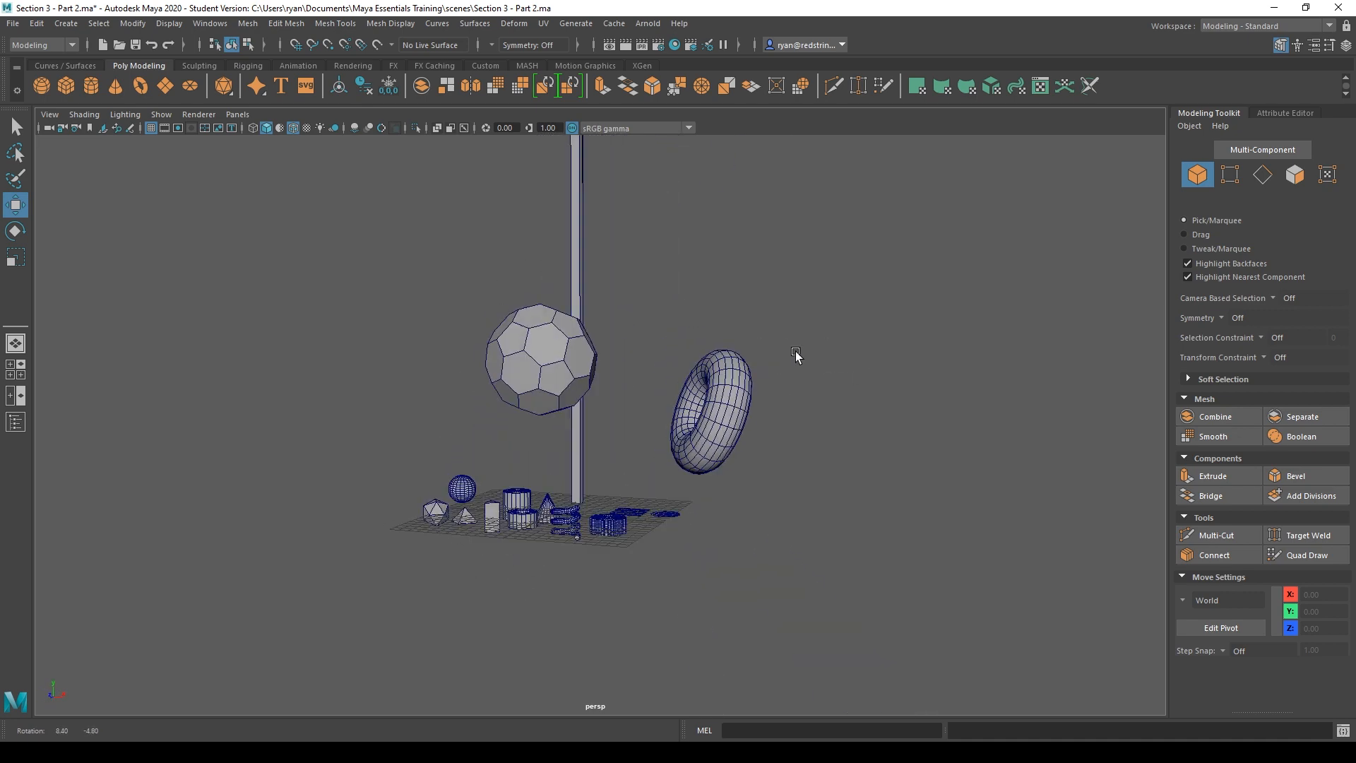
left_click(530, 379)
left_click_drag(539, 367, 702, 392)
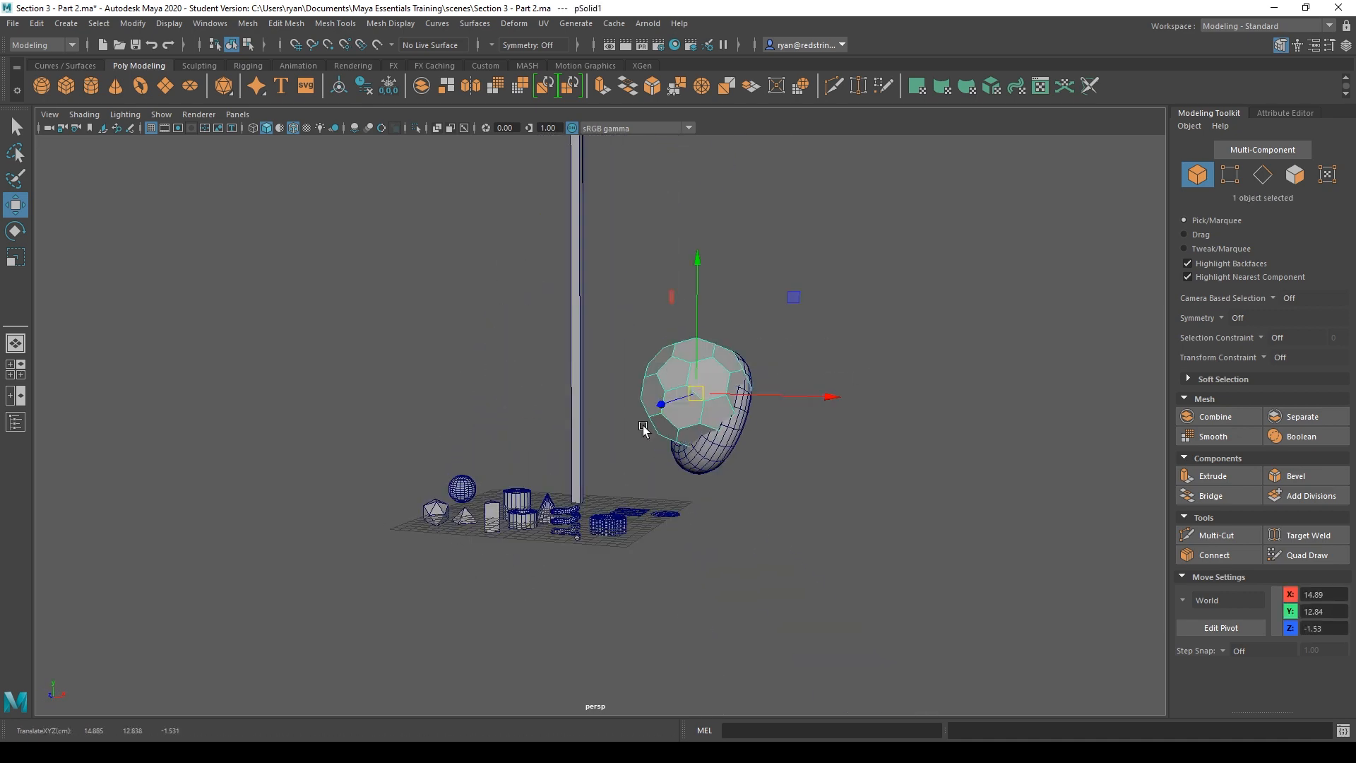
left_click_drag(645, 426, 496, 373, "alt")
key("r")
left_click_drag(739, 377, 566, 387, "alt")
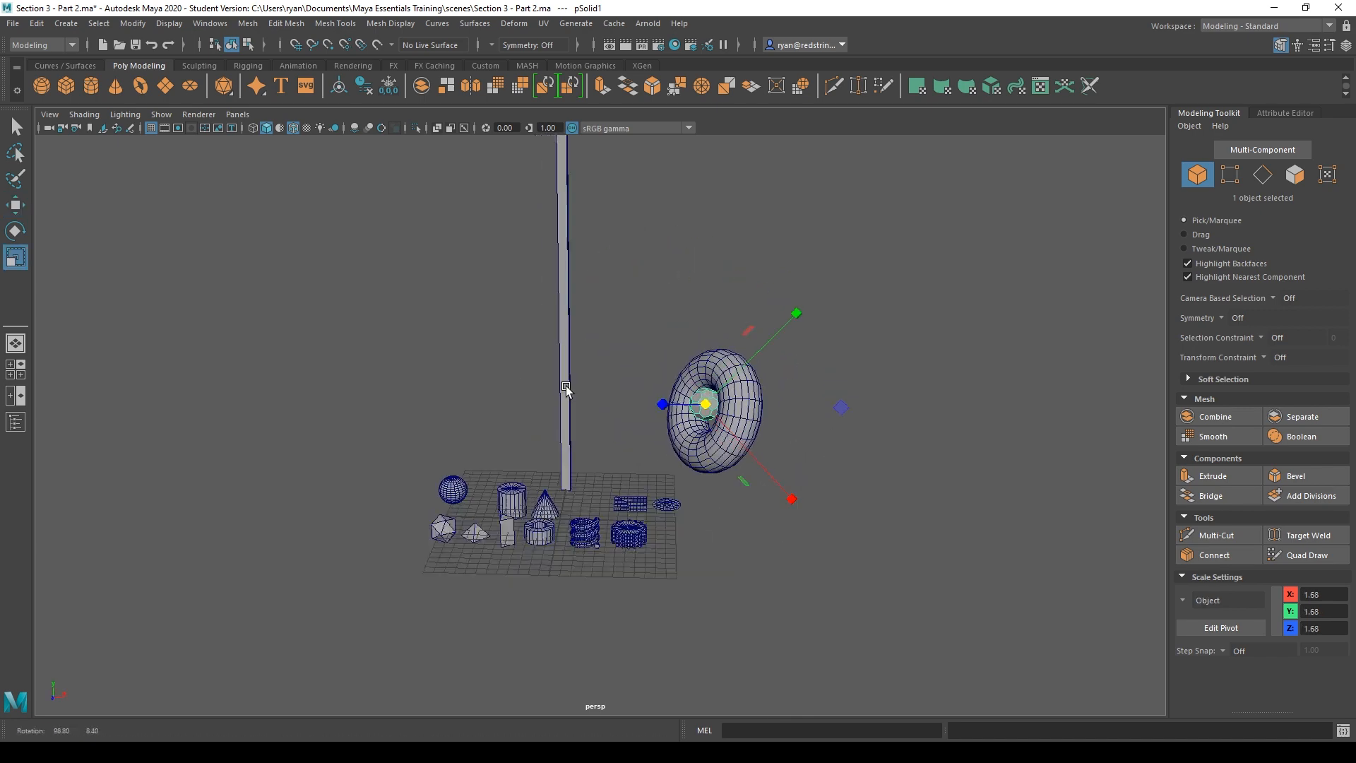
Move the small soccer ball onto the torus's upper rim, checking its position from several angles, and clear the selection
scroll(566, 388, "up", 5)
key("w")
left_click_drag(927, 409, 605, 408, "alt")
left_click_drag(488, 327, 484, 318)
left_click_drag(645, 445, 722, 353, "alt")
left_click(645, 396)
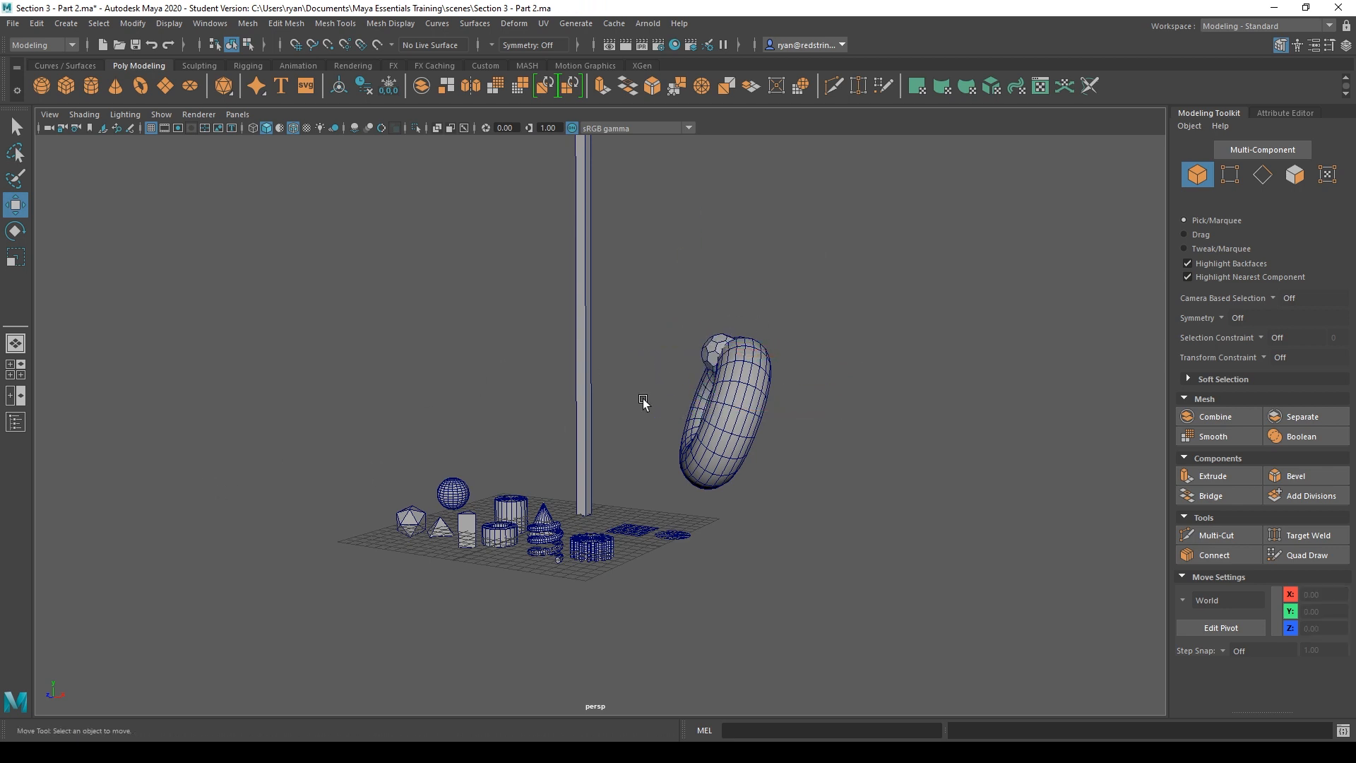
Move the plain cylinder off the grid to the torus's near side, at about X 11.51, Y 9.55, Z -8.56
left_click_drag(645, 396, 826, 429, "alt")
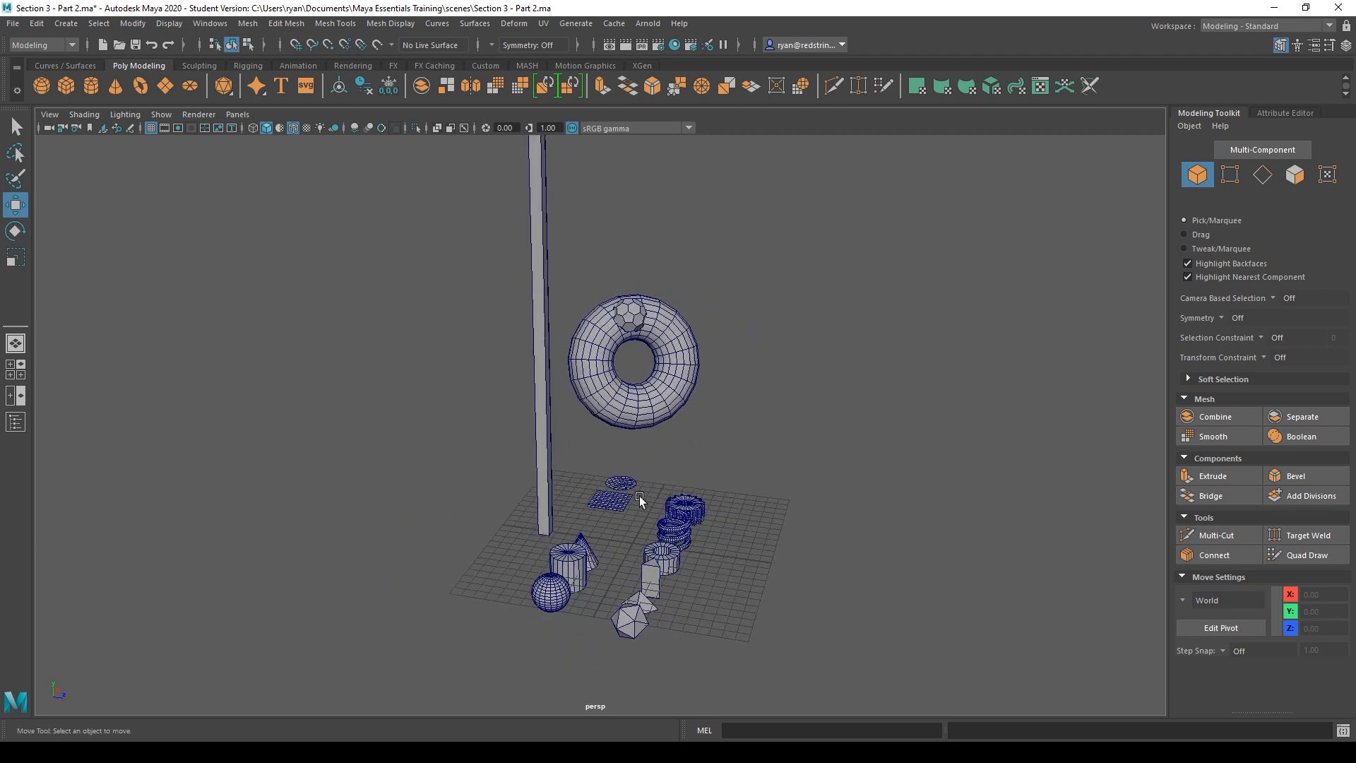
left_click(615, 500)
left_click(584, 572)
left_click_drag(584, 572, 602, 454, "alt")
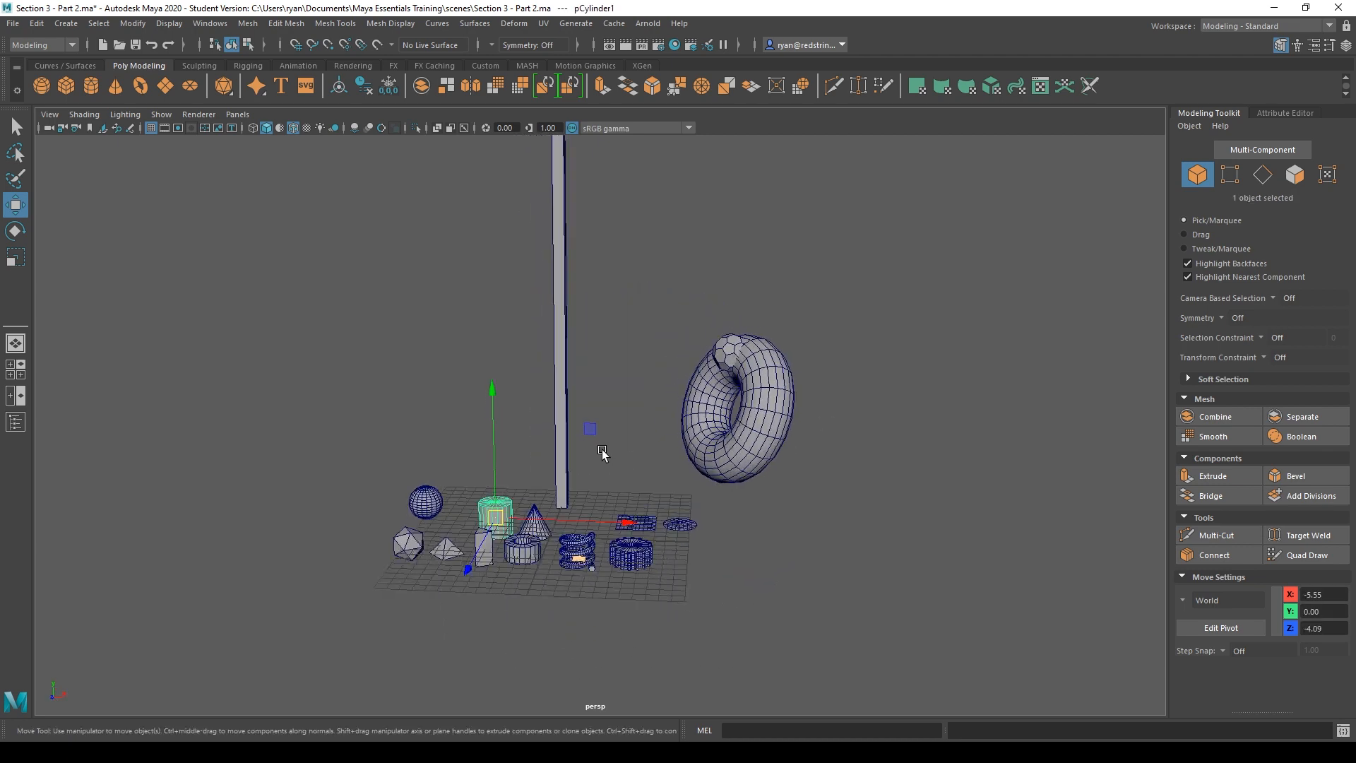
left_click_drag(503, 524, 684, 413)
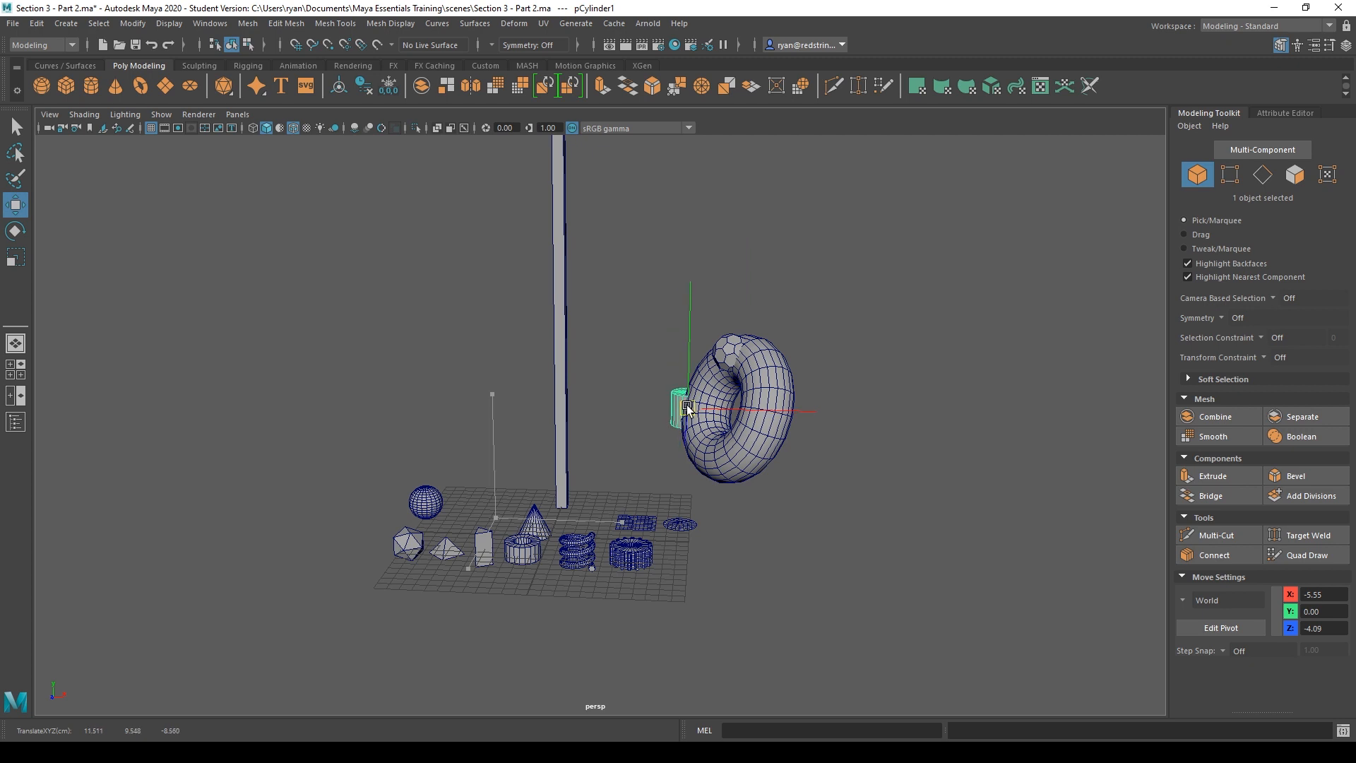
Tip the cylinder onto its side and move it along the torus to the lower part of the ring
key("e")
left_click_drag(629, 294, 596, 345)
key("w")
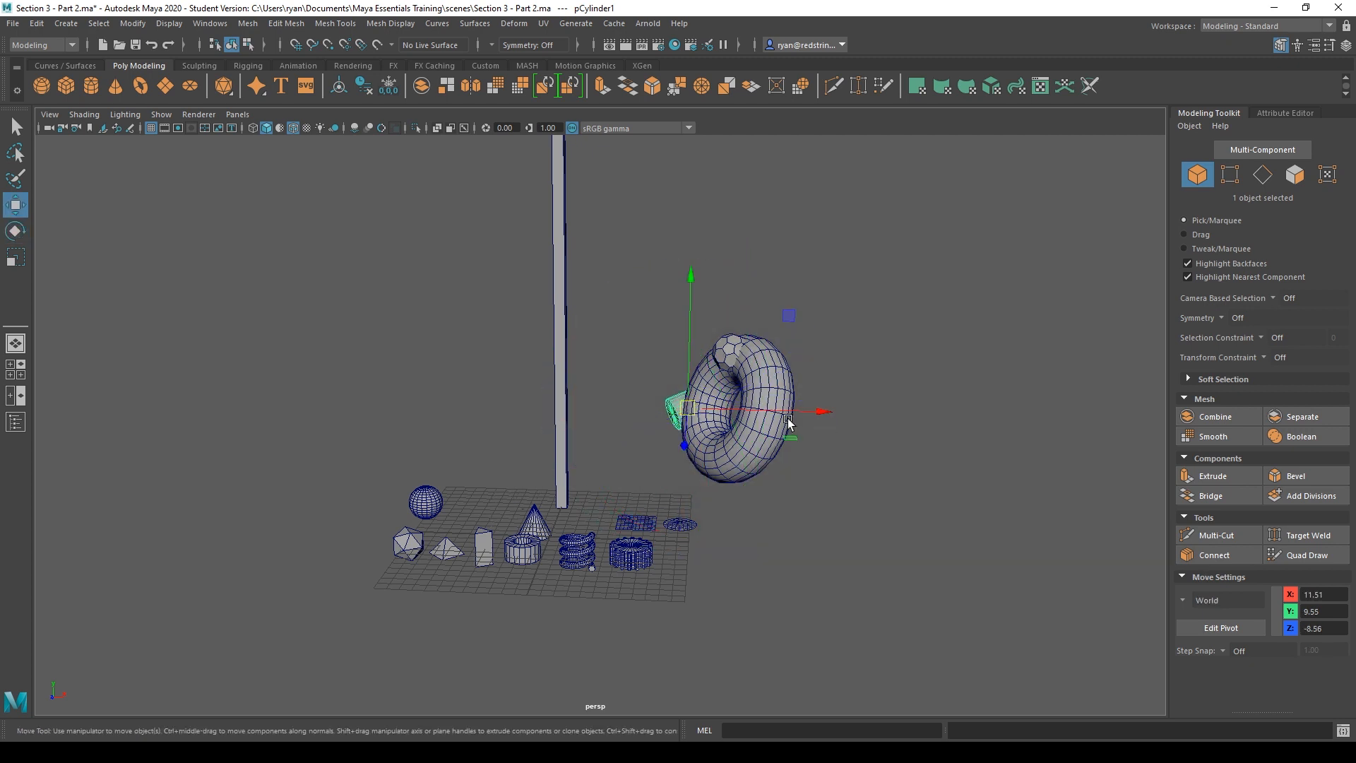
left_click_drag(676, 442, 792, 308)
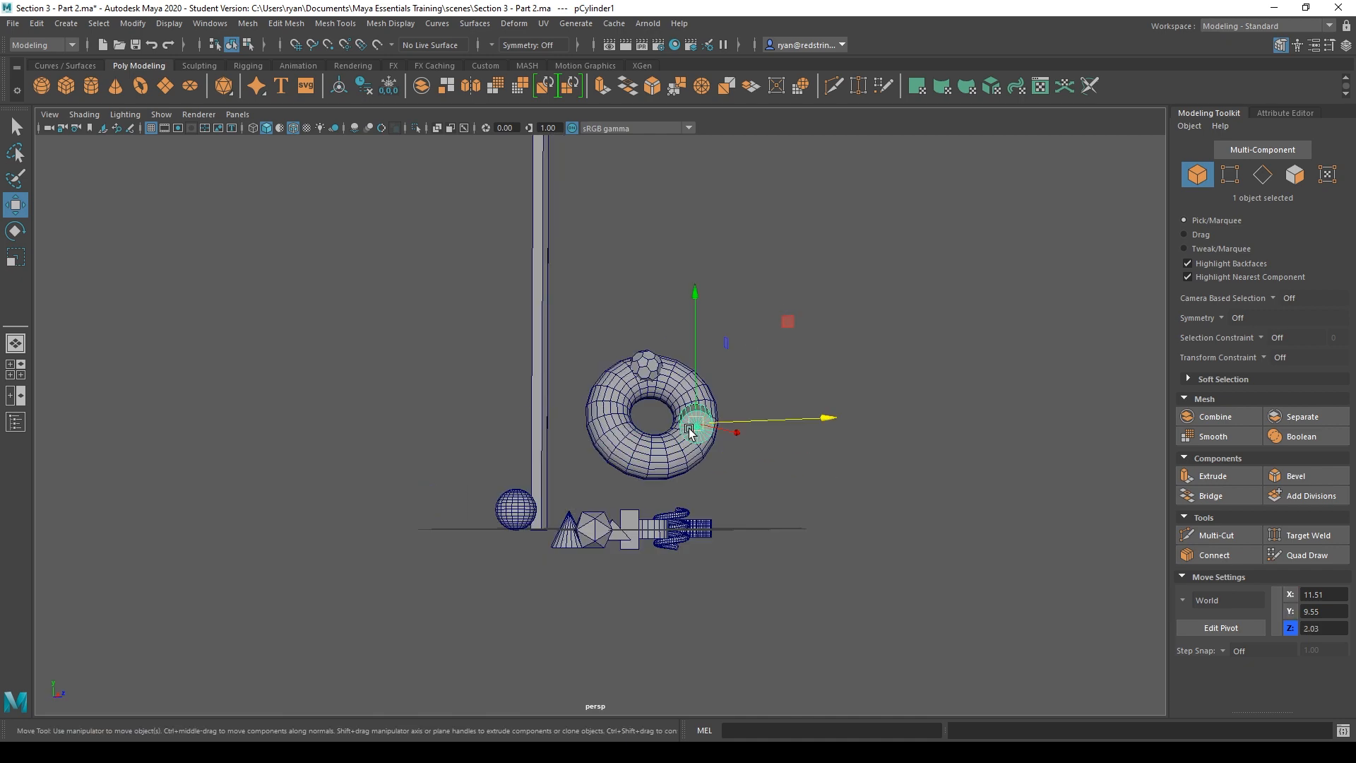
left_click_drag(690, 430, 559, 480)
Angle the cylinder diagonally against the torus's lower rim and place it at about X 12.88, Y 5.68, Z -1.75
key("e")
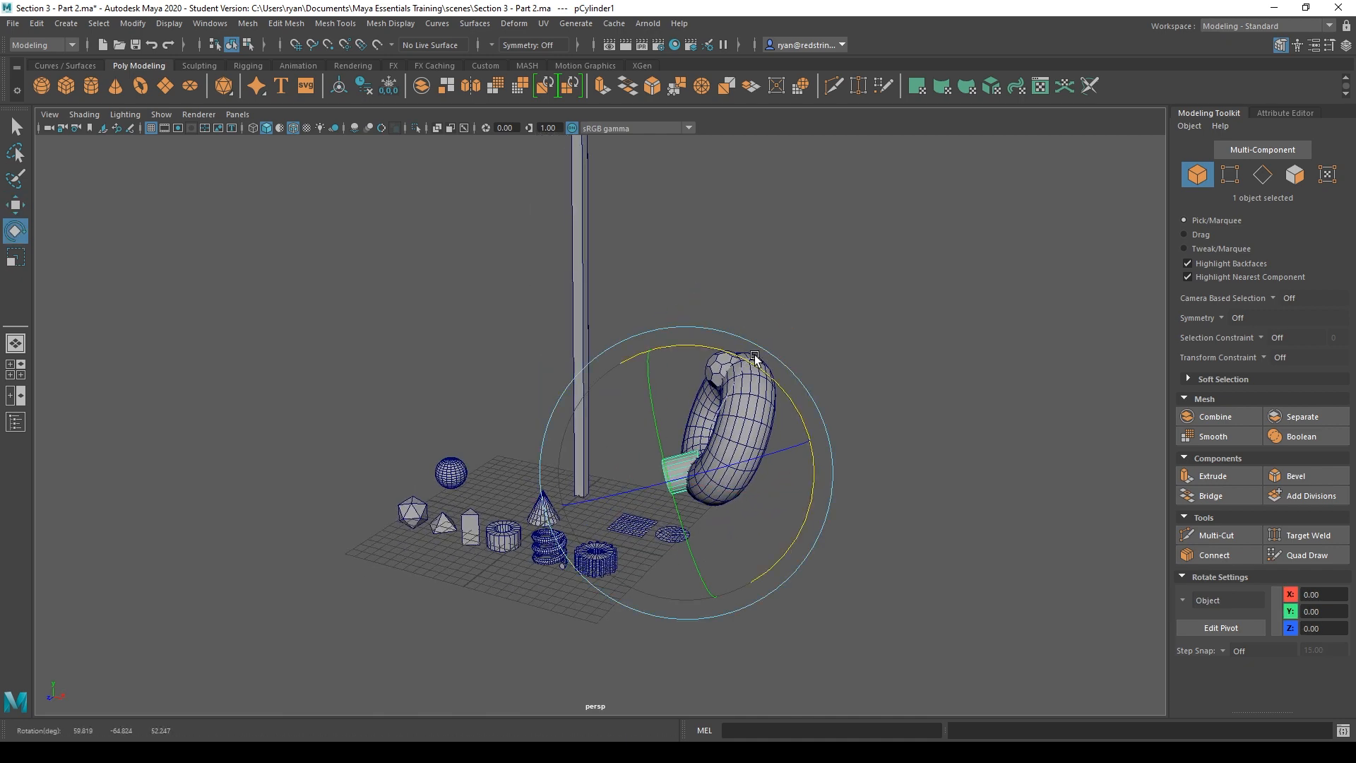
left_click_drag(754, 358, 750, 441)
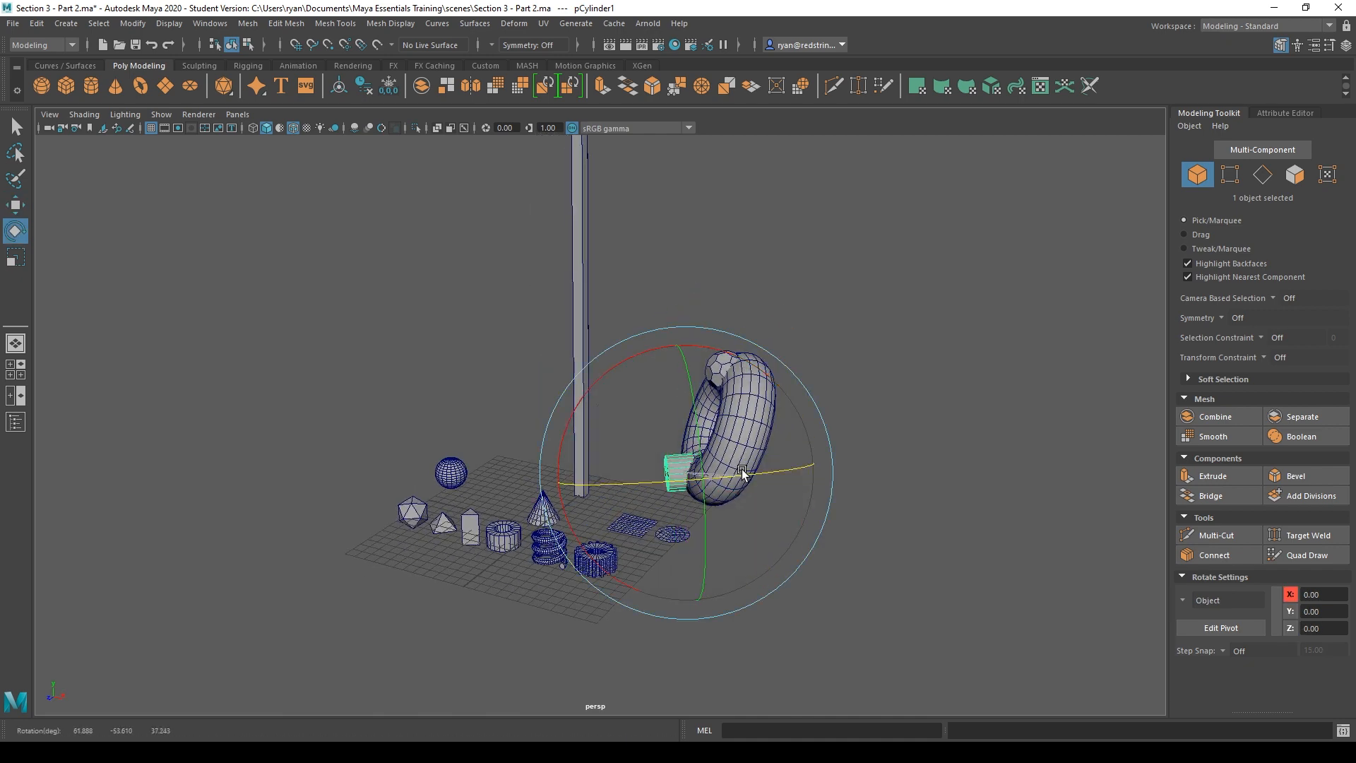
left_click_drag(610, 380, 597, 459)
key("w")
left_click_drag(687, 473, 681, 489)
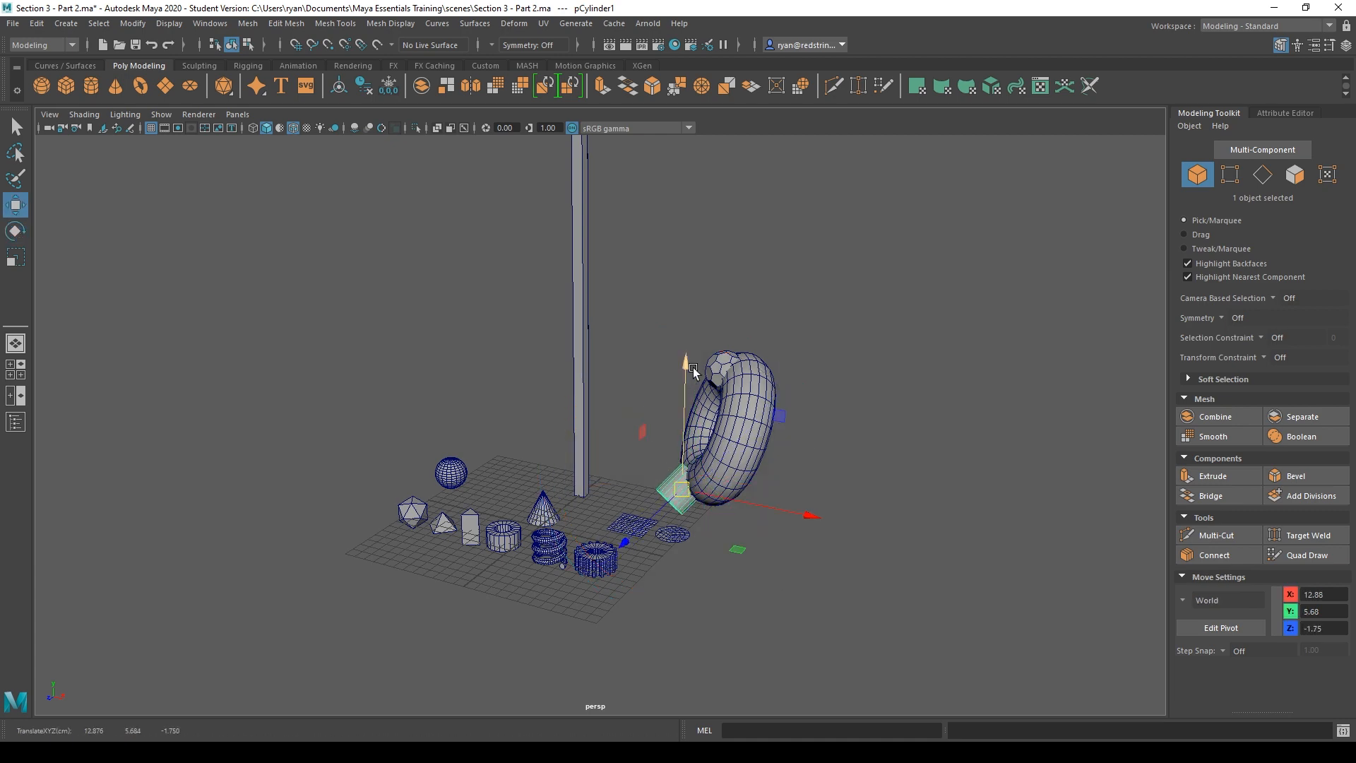
Scale the soccer ball on the torus's upper rim uniformly up to about 2.28 and clear the selection
left_click(711, 363)
key("r")
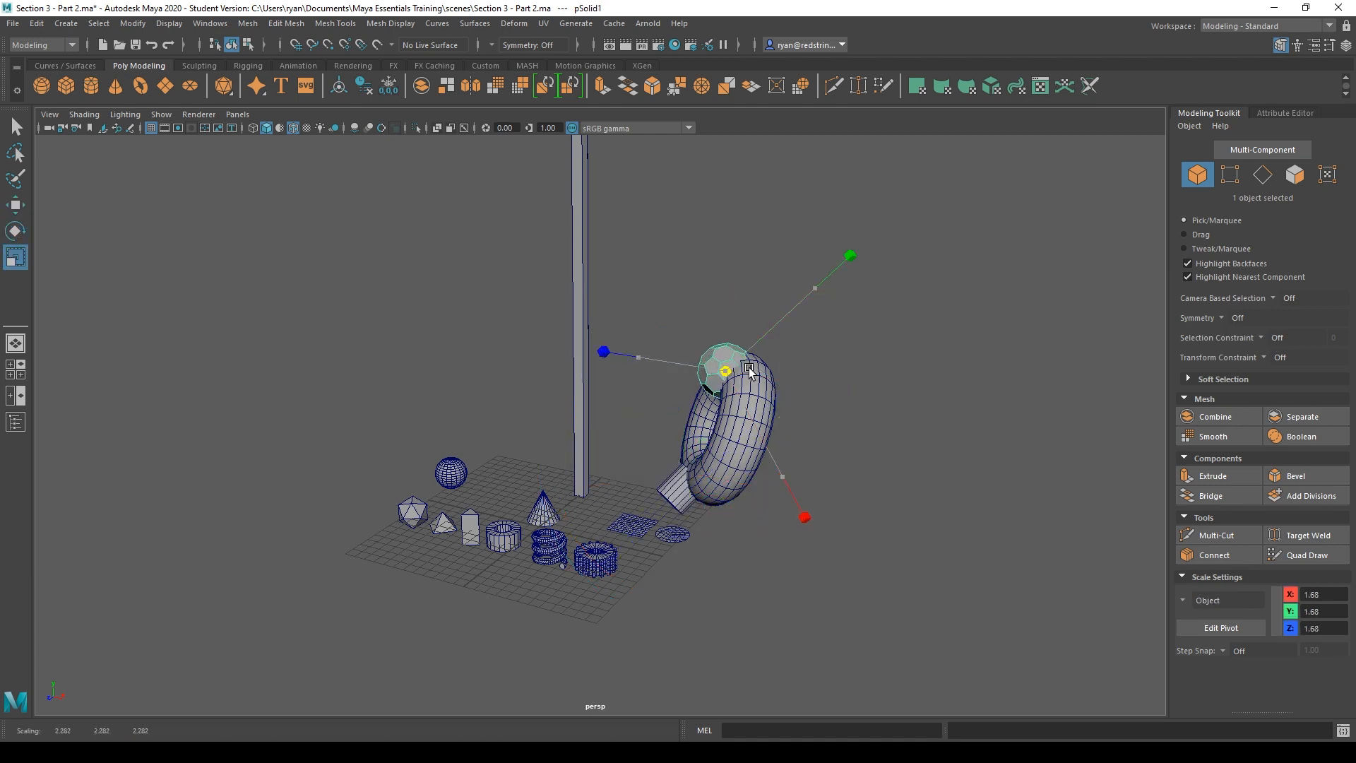
left_click_drag(717, 366, 754, 445, "alt")
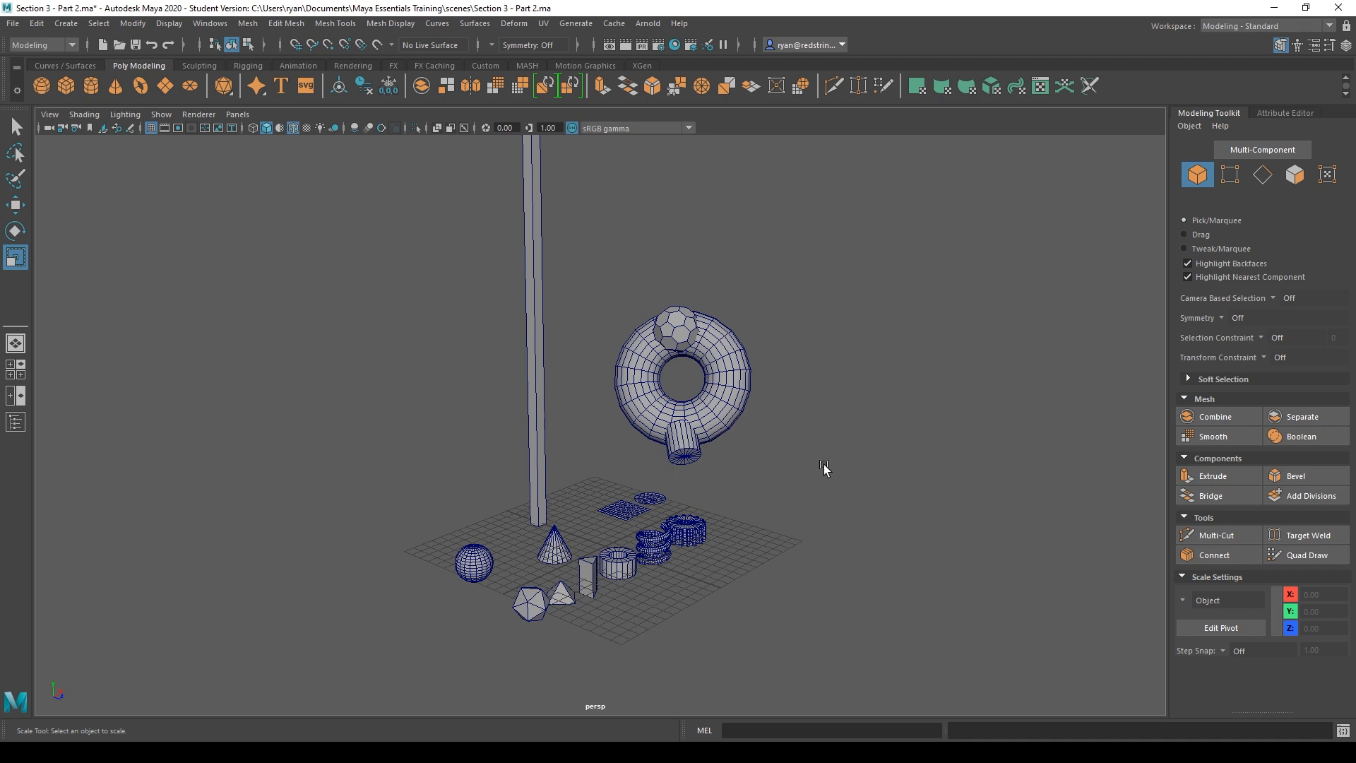